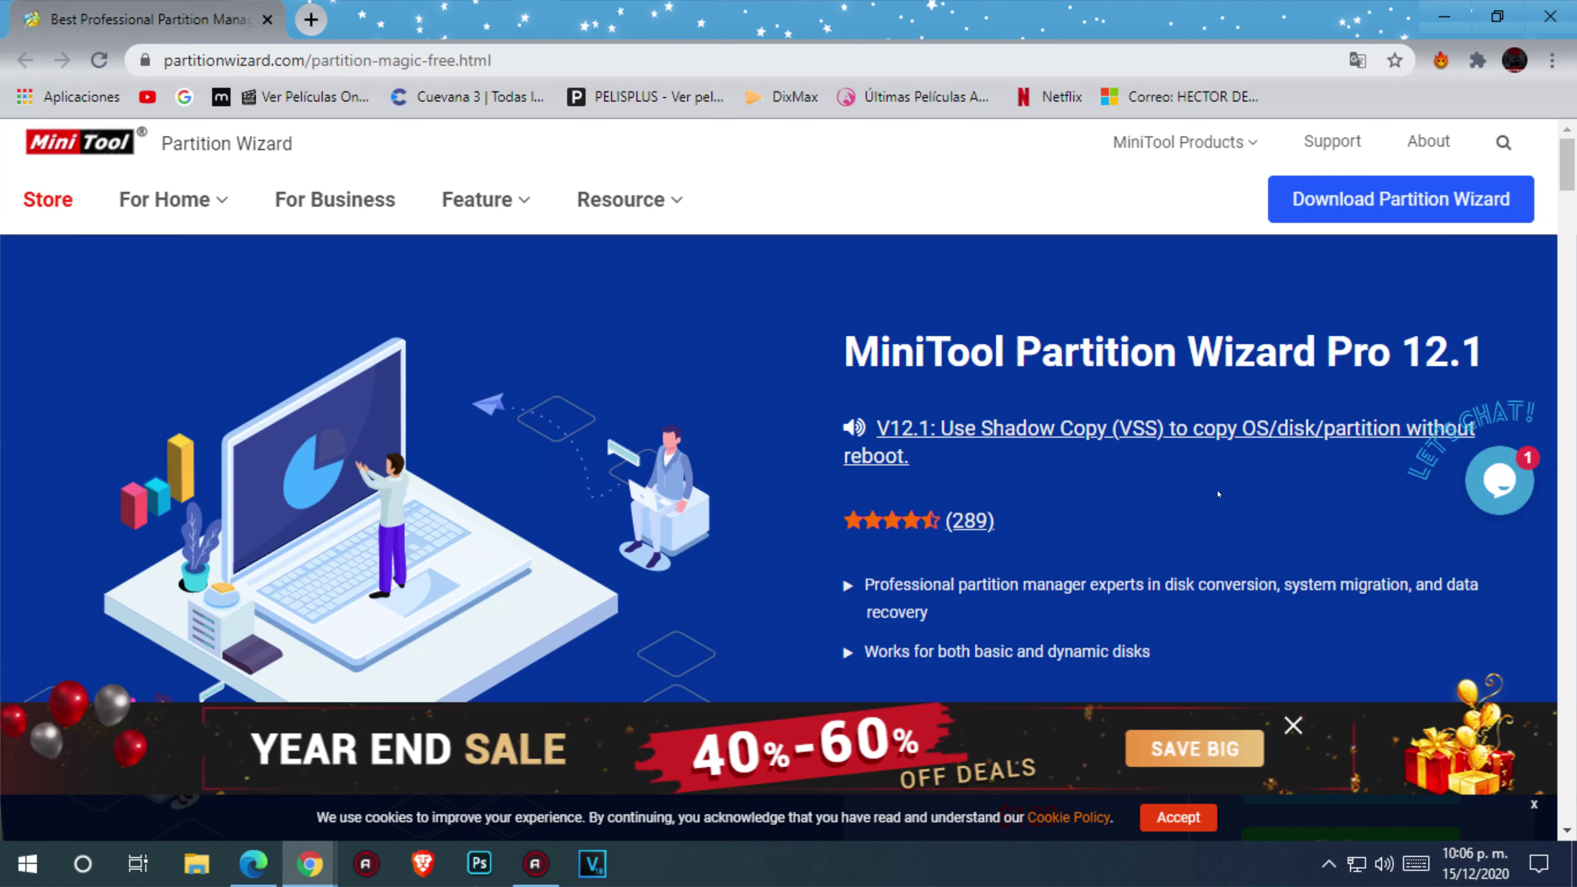
Download the Pro Edition demo installer of MiniTool Partition Wizard, keeping the pw12-demo.exe file
mouse_move(1335, 198)
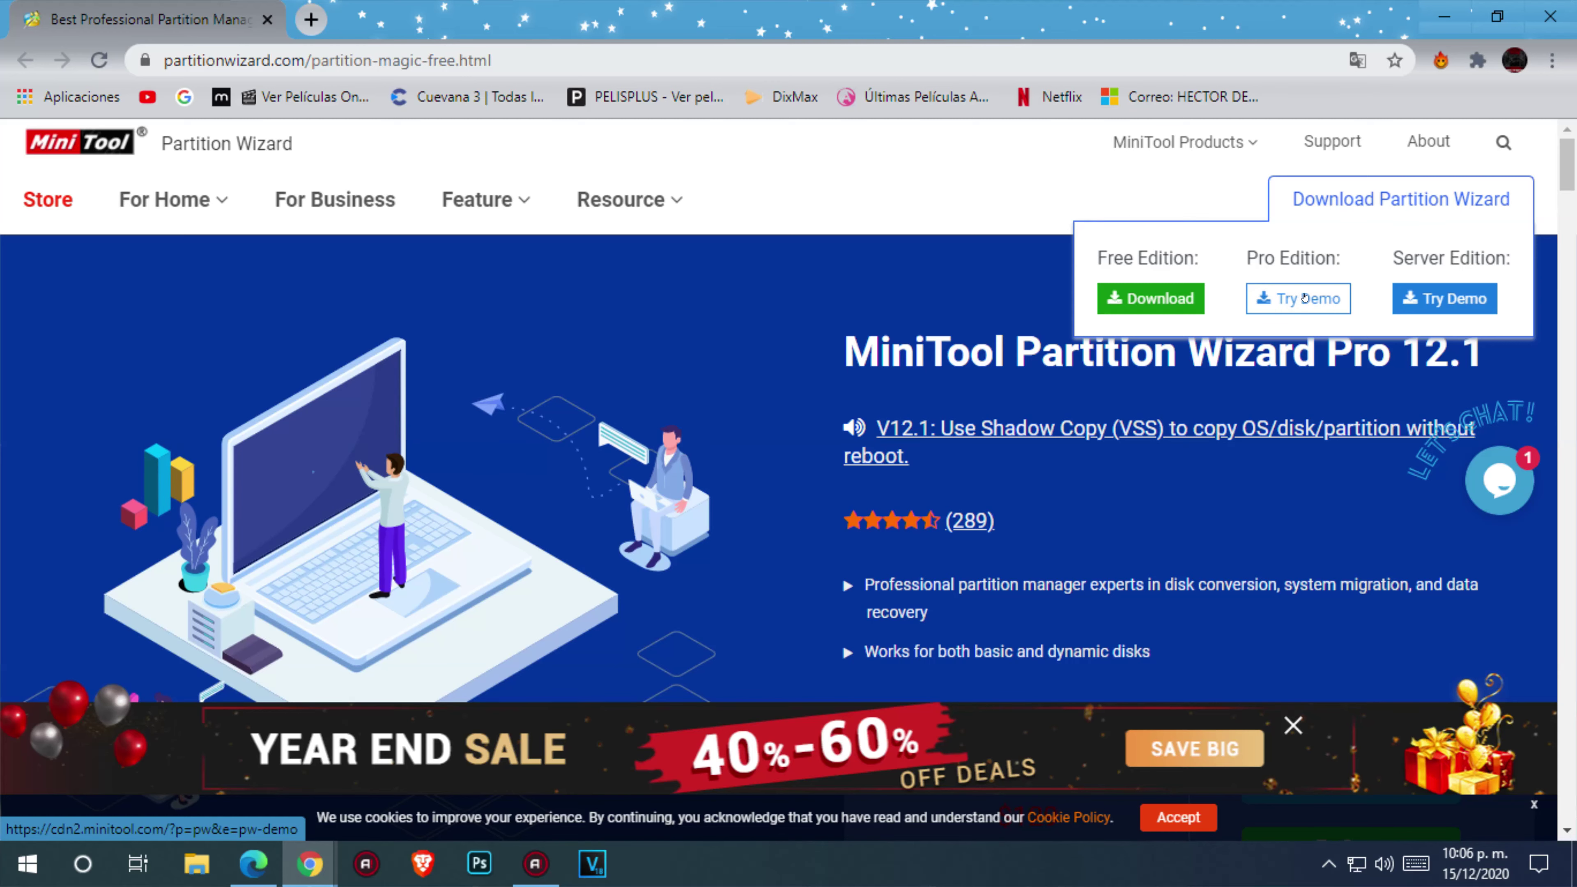
left_click(1304, 297)
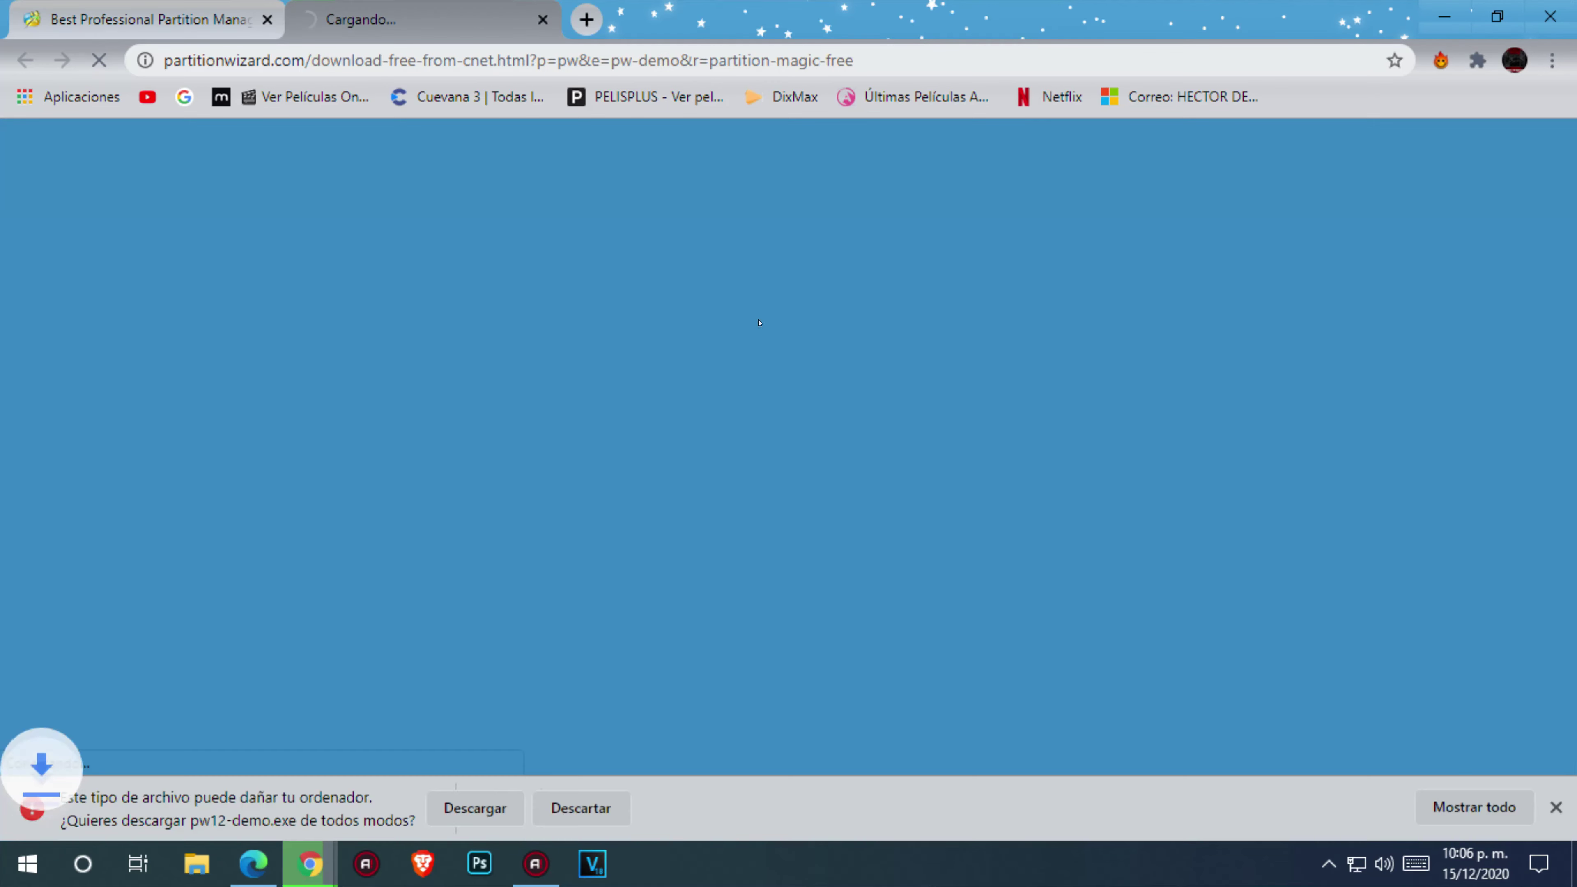
left_click(475, 807)
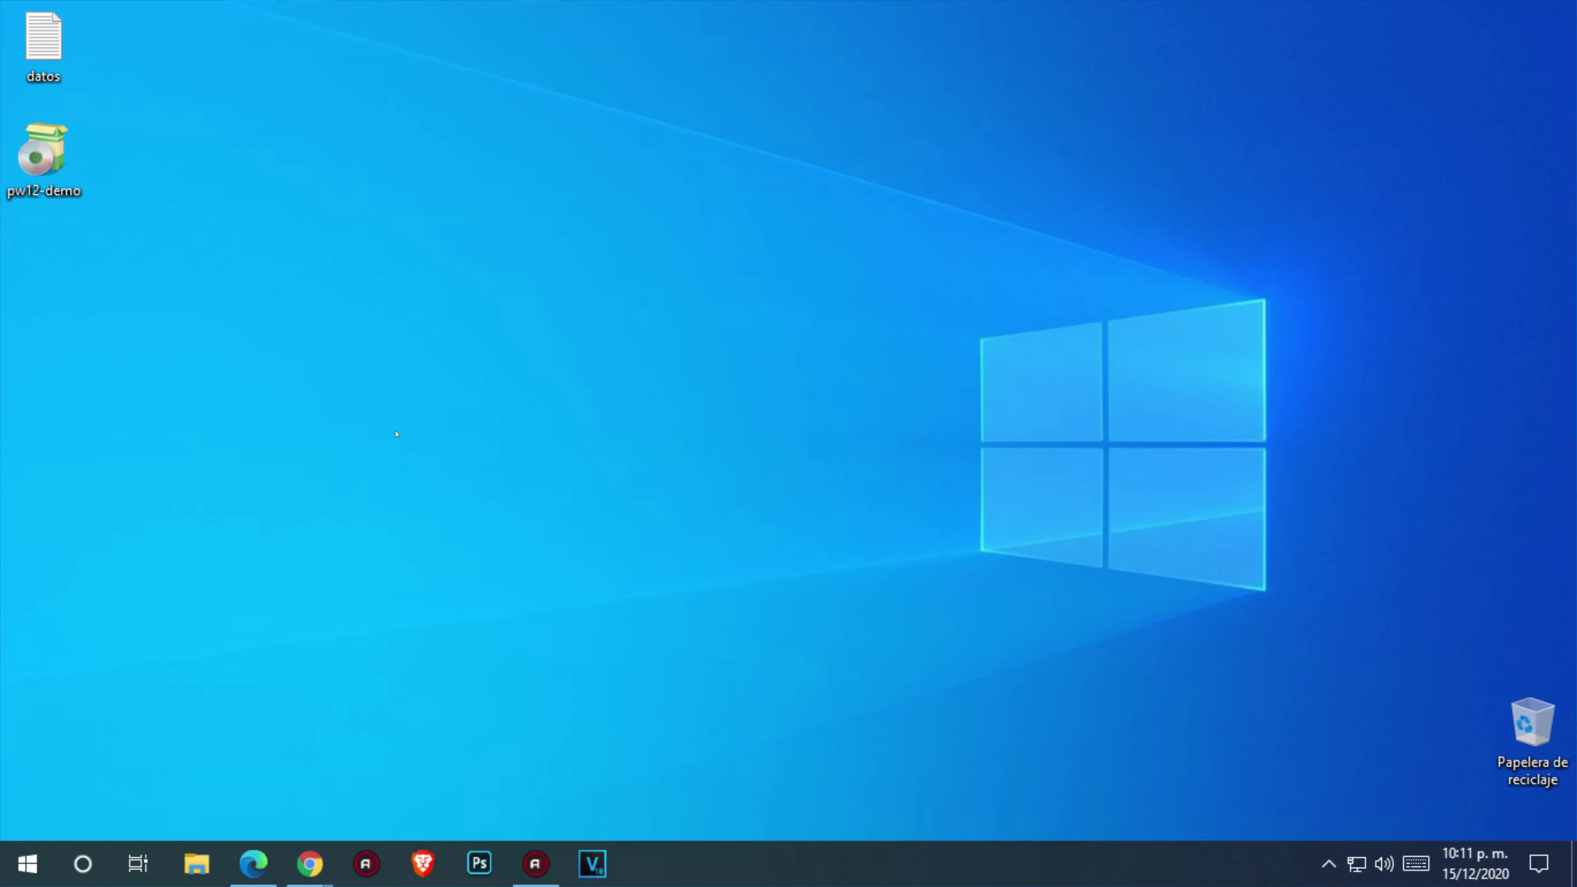
Run the pw12-demo installer from the desktop as administrator with Español as the installation language
mouse_move(45, 161)
left_mouse_down()
mouse_move(67, 193)
mouse_move(257, 181)
mouse_move(156, 134)
mouse_move(56, 166)
left_mouse_up()
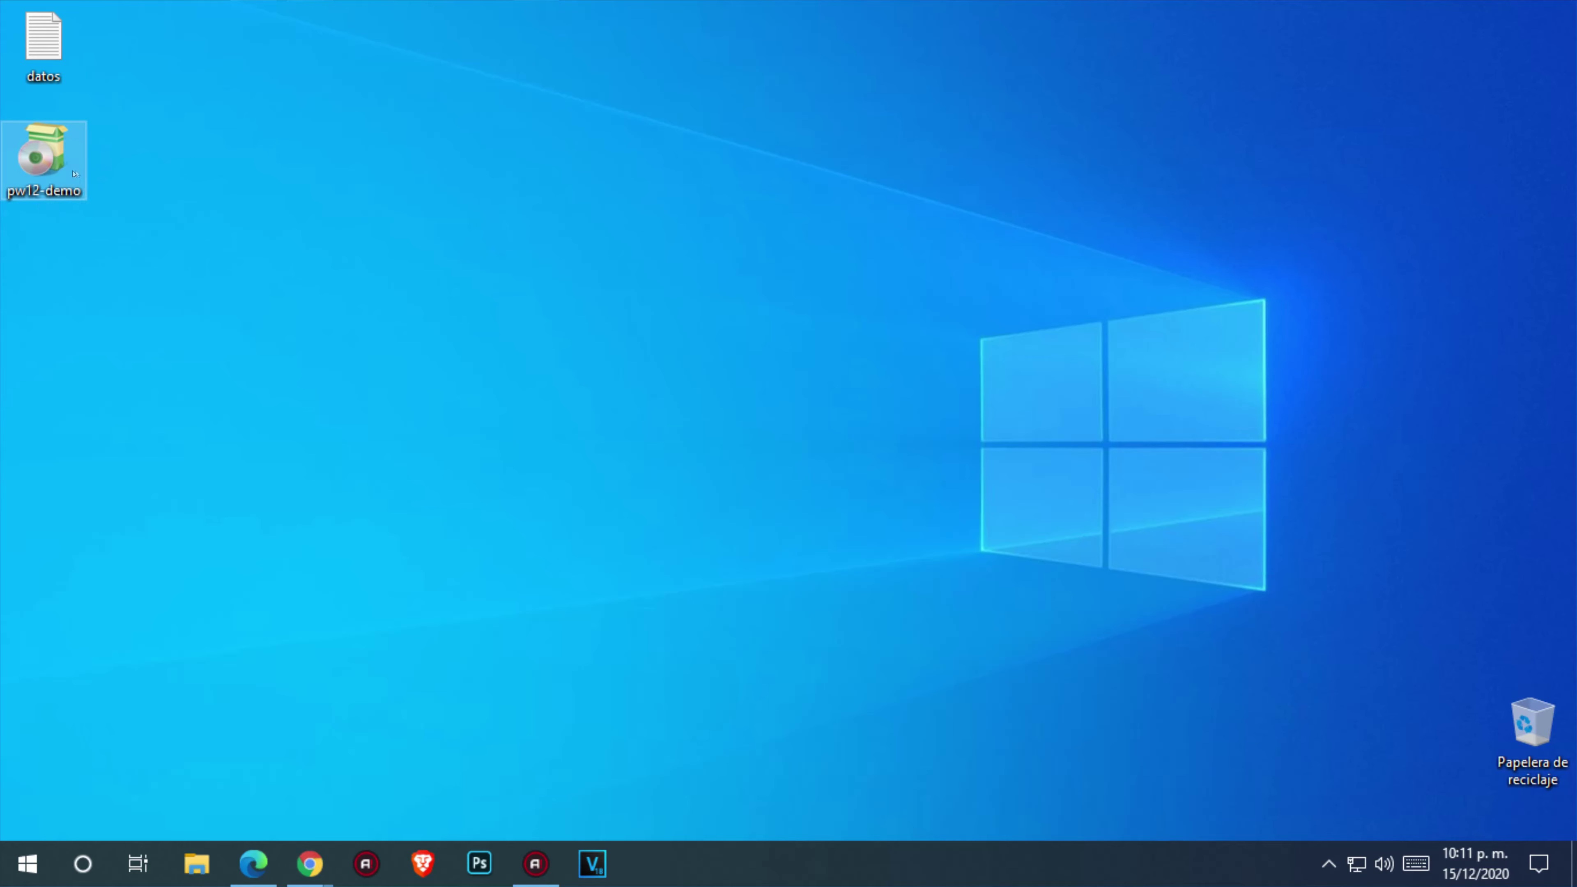
right_click(56, 164)
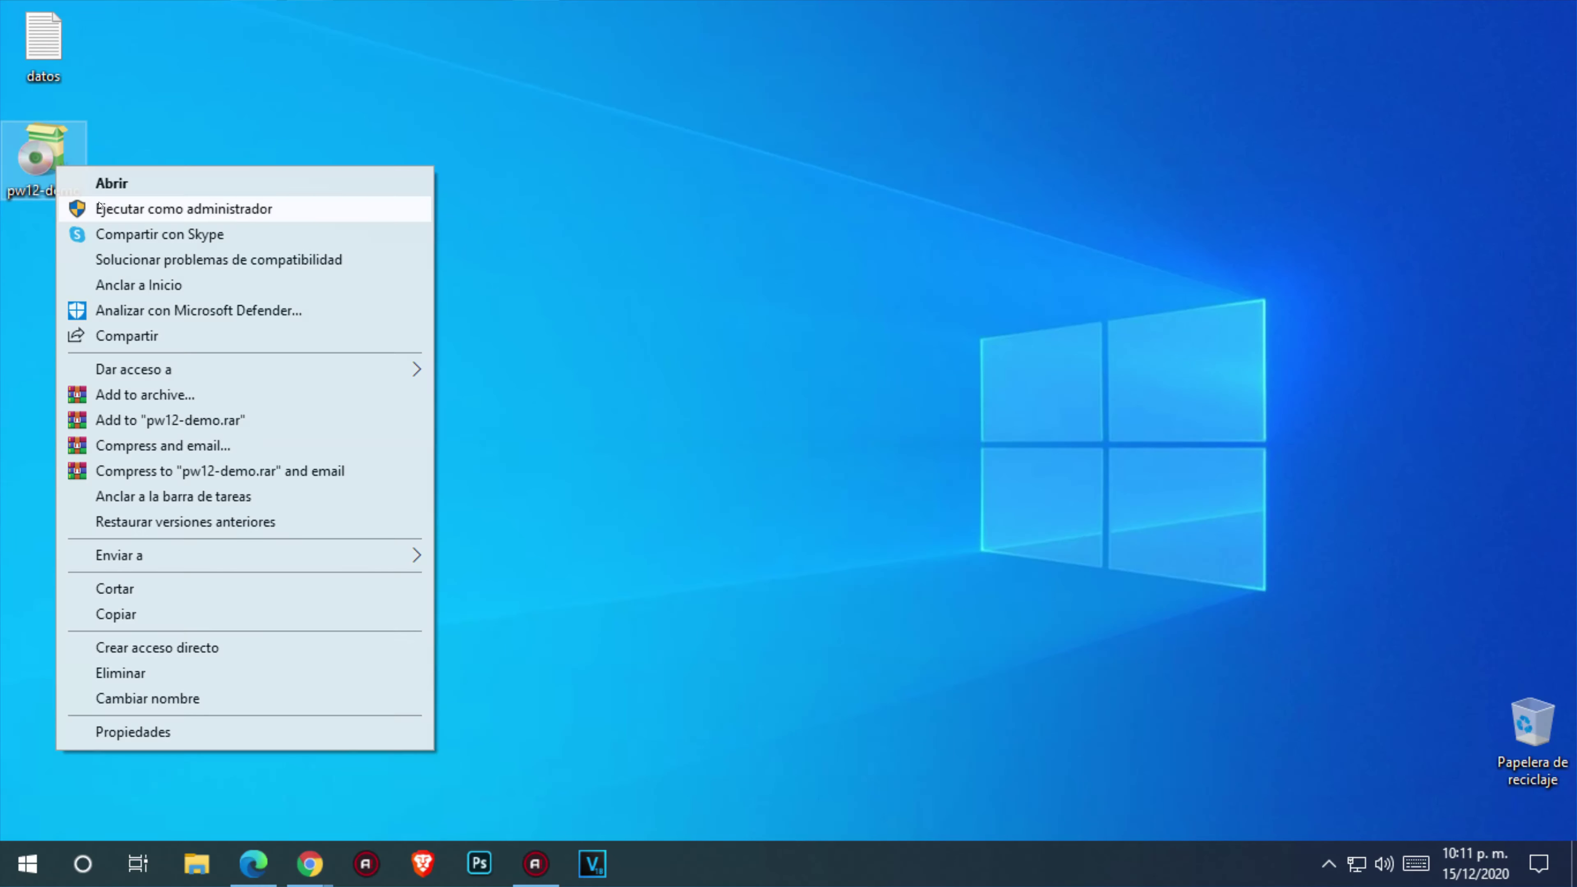
left_click(124, 208)
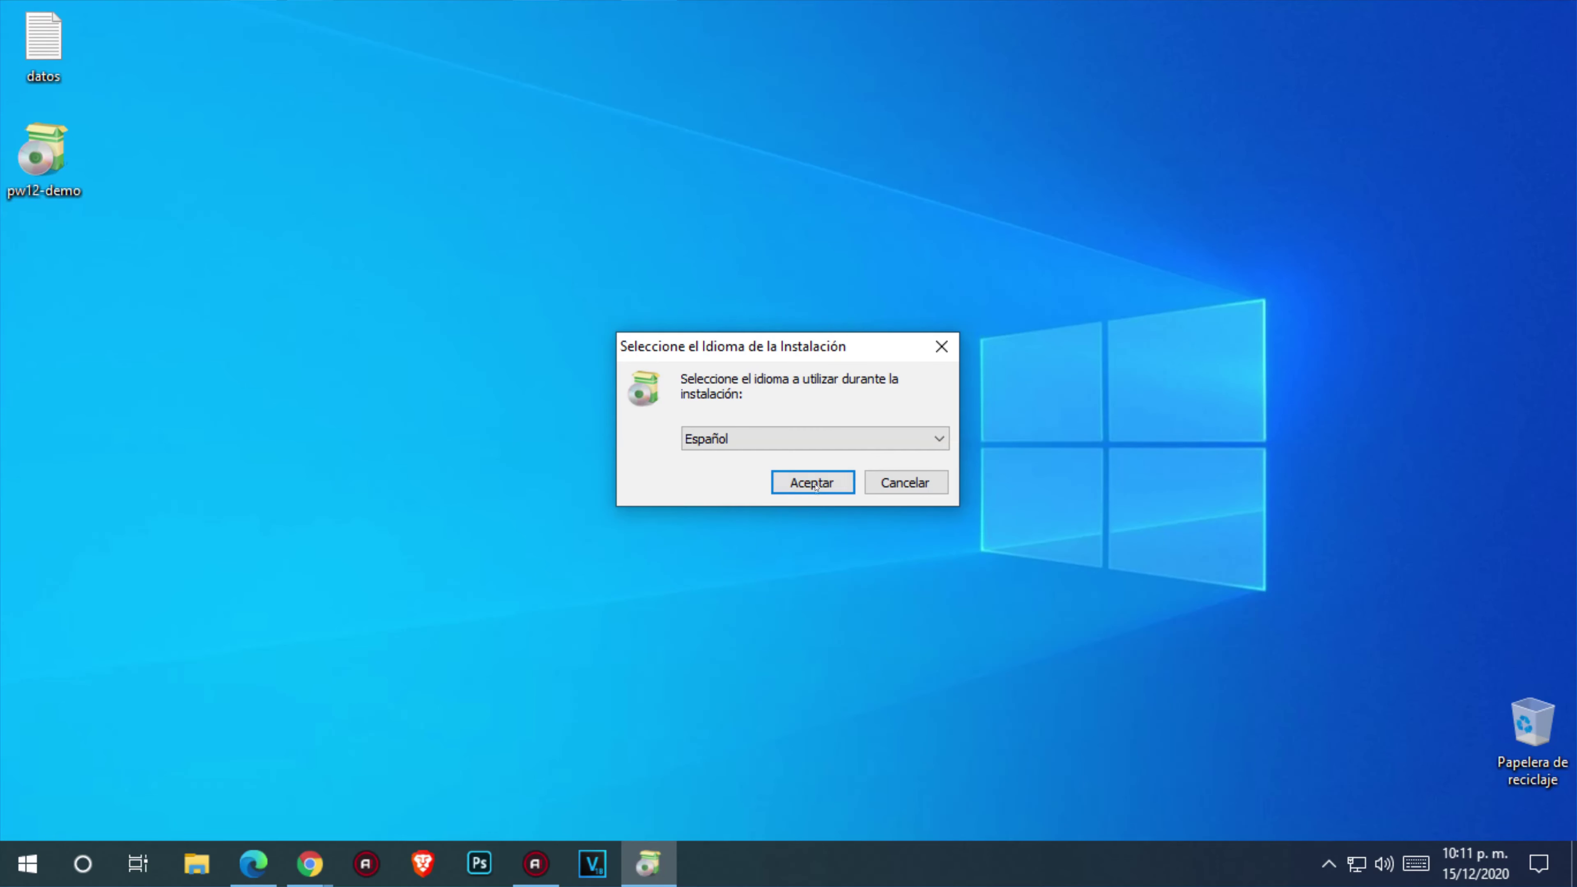
left_click(815, 484)
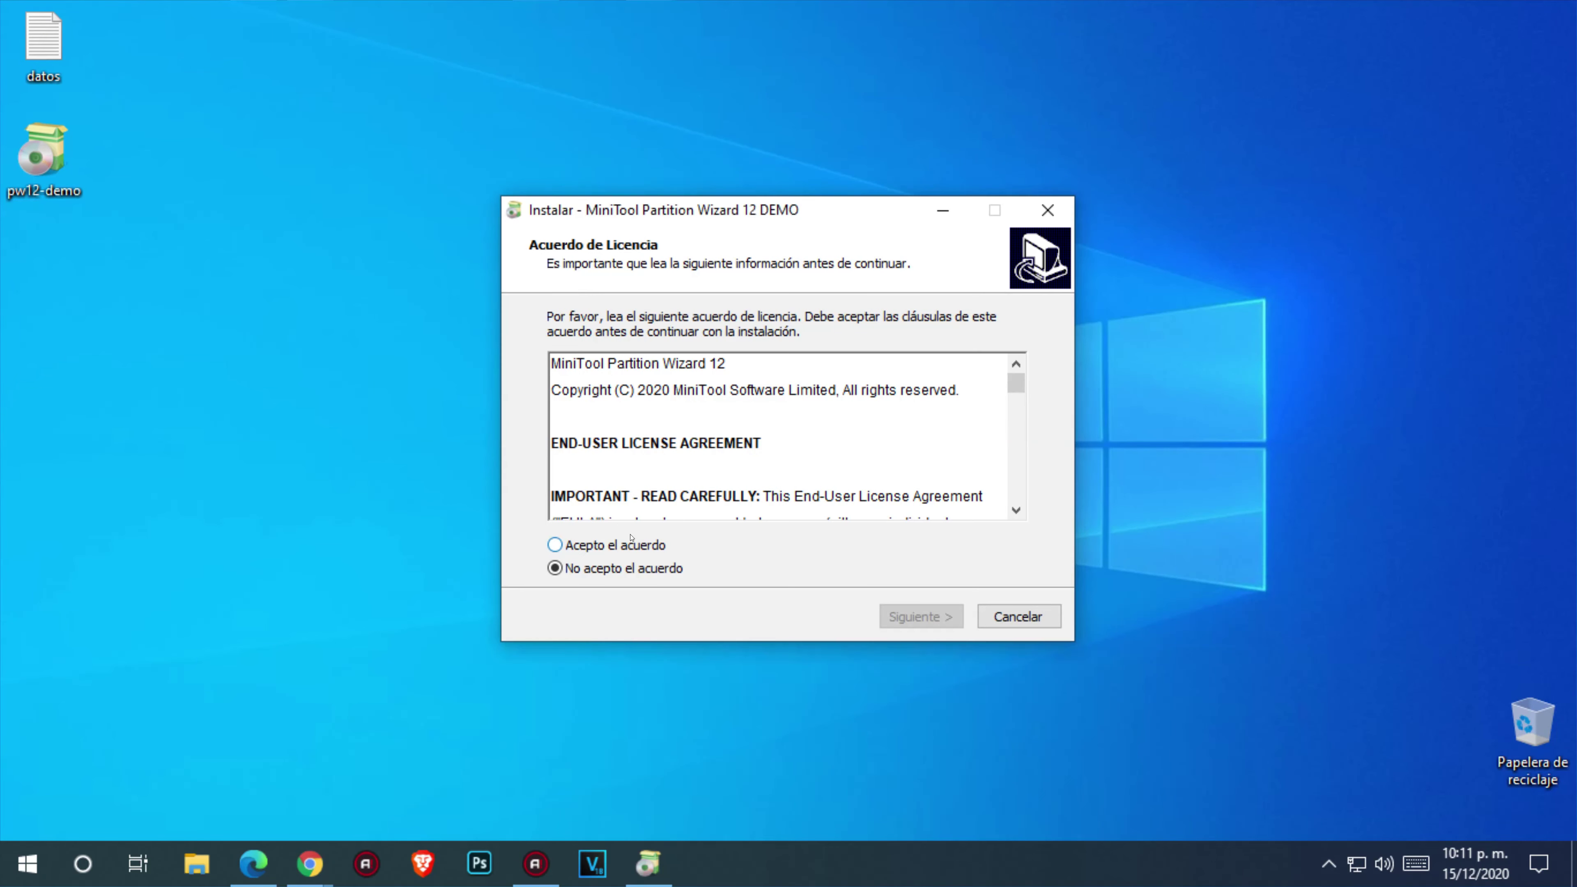
Install with the licence accepted, the default Start menu folder, a desktop icon and no participation in the customer experience programme
left_click(554, 545)
left_click(919, 617)
left_click(918, 617)
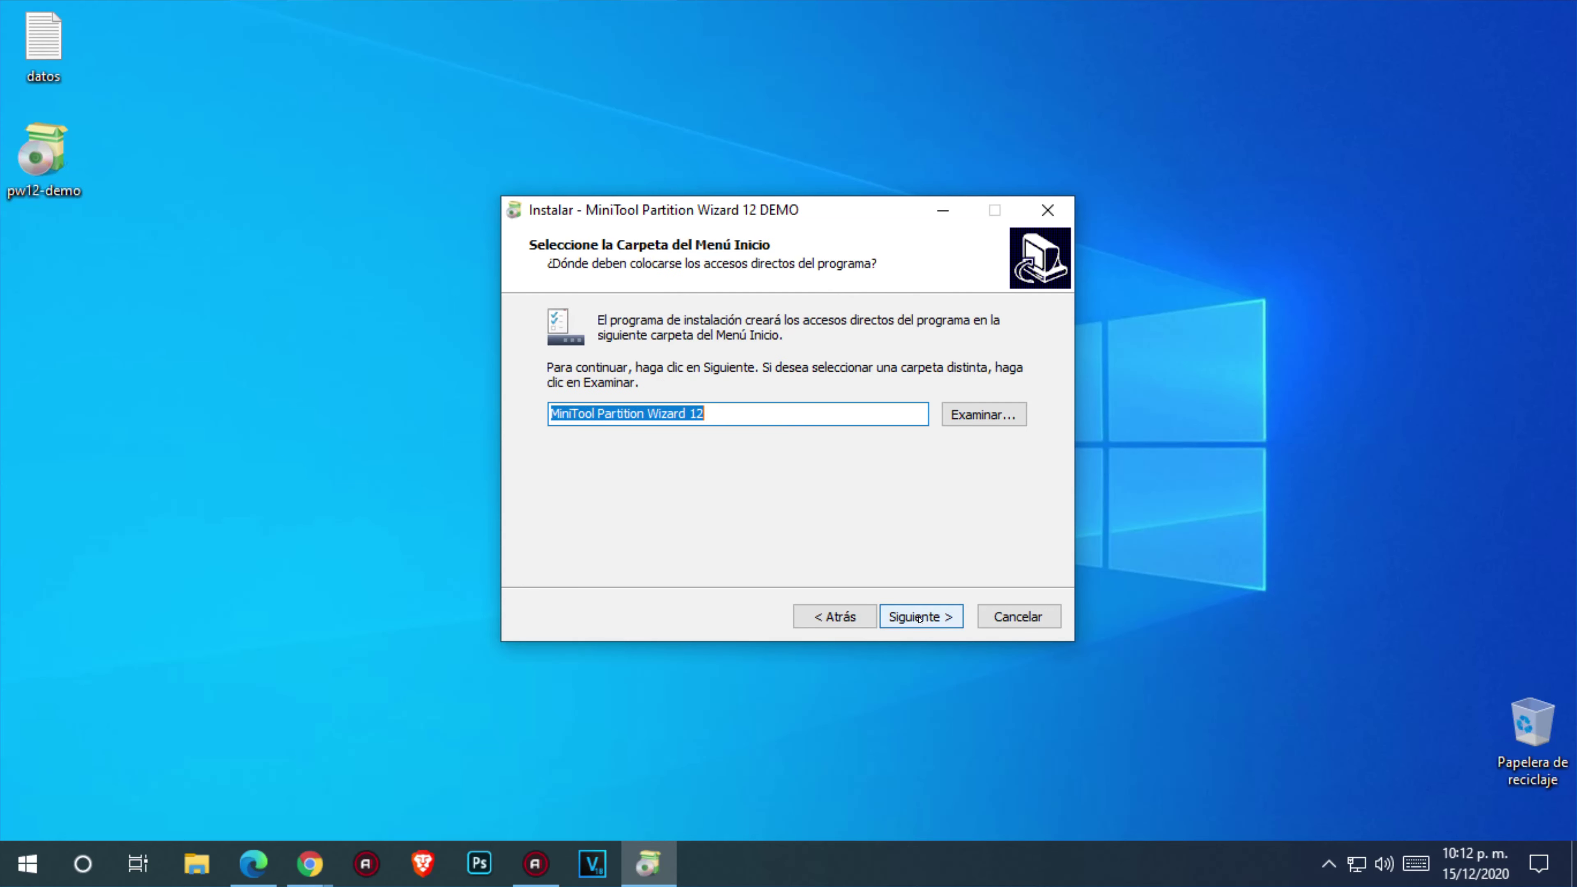
left_click(923, 617)
left_click(557, 518)
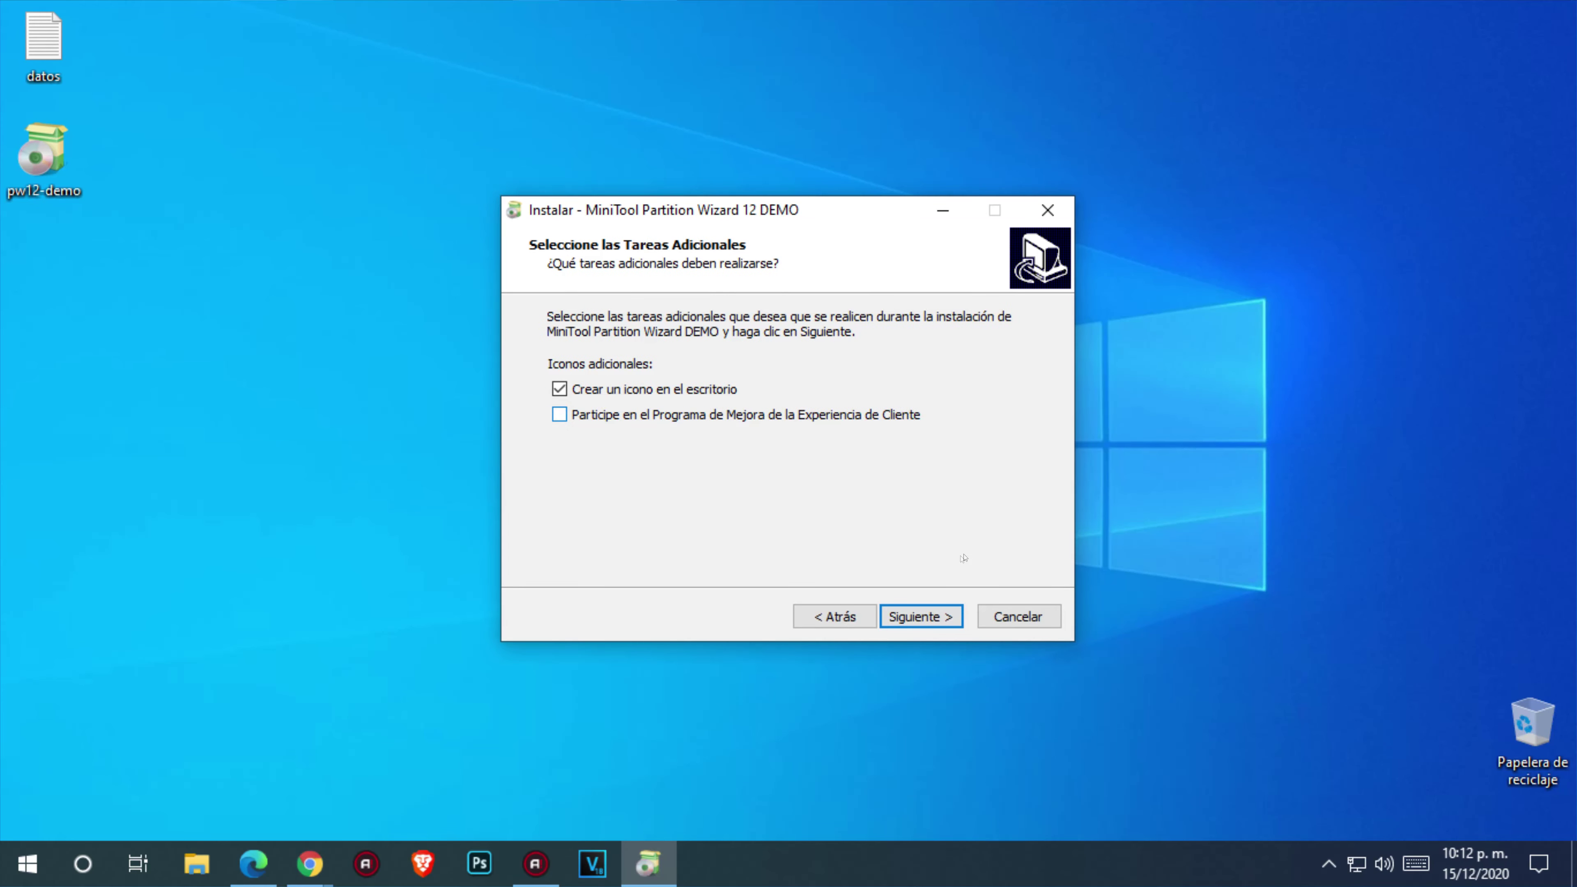
left_click(923, 617)
left_click(924, 616)
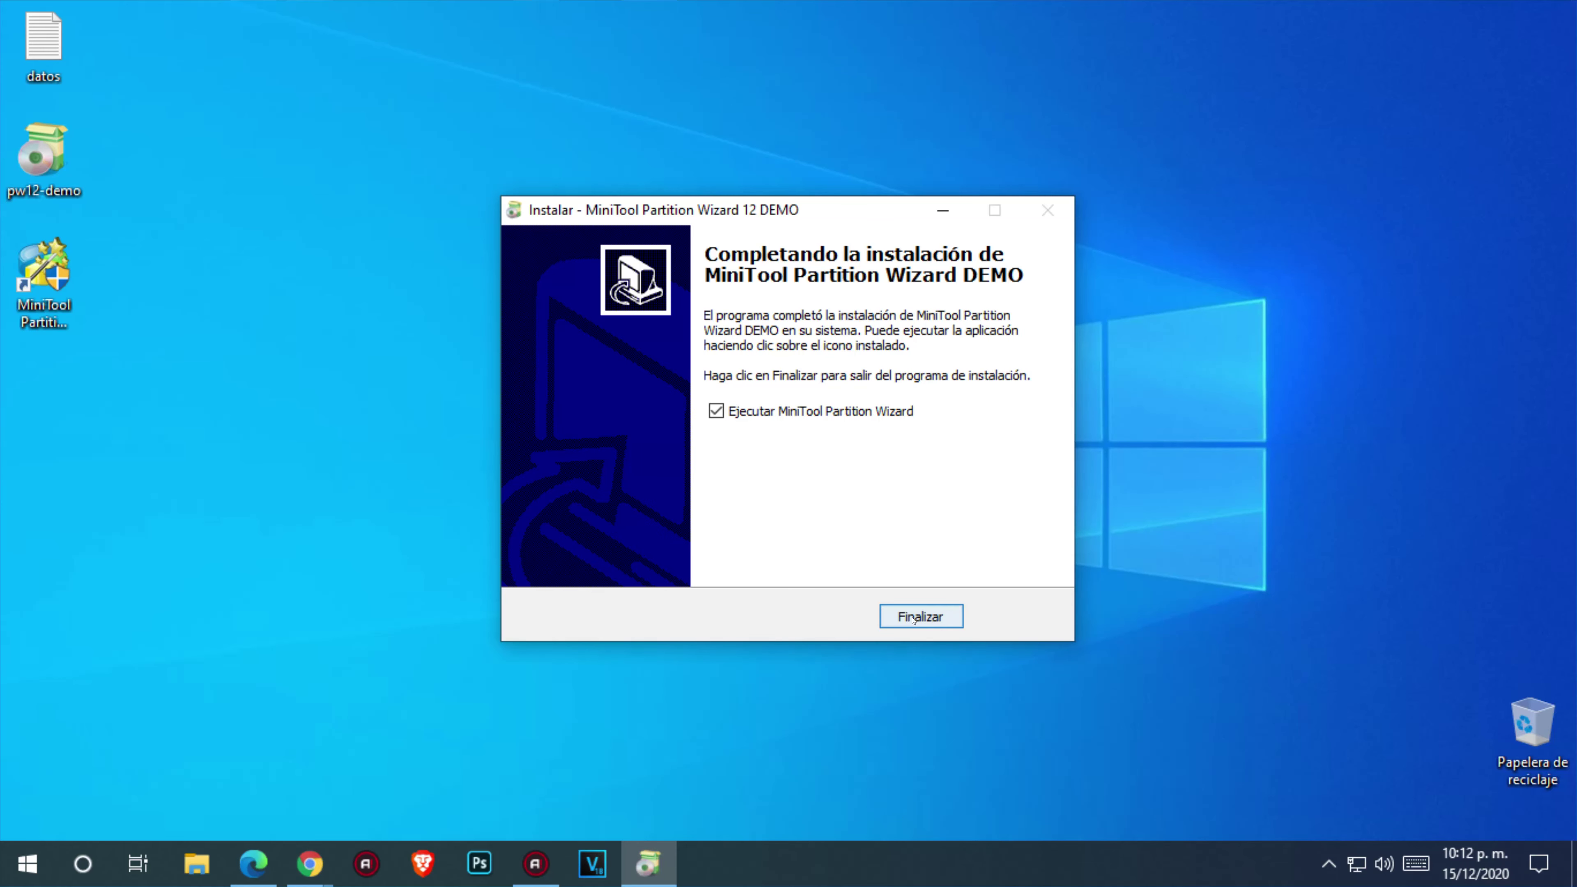
Finish the setup with MiniTool Partition Wizard launched, and dismiss the browser chooser and the promotional message
key("Return")
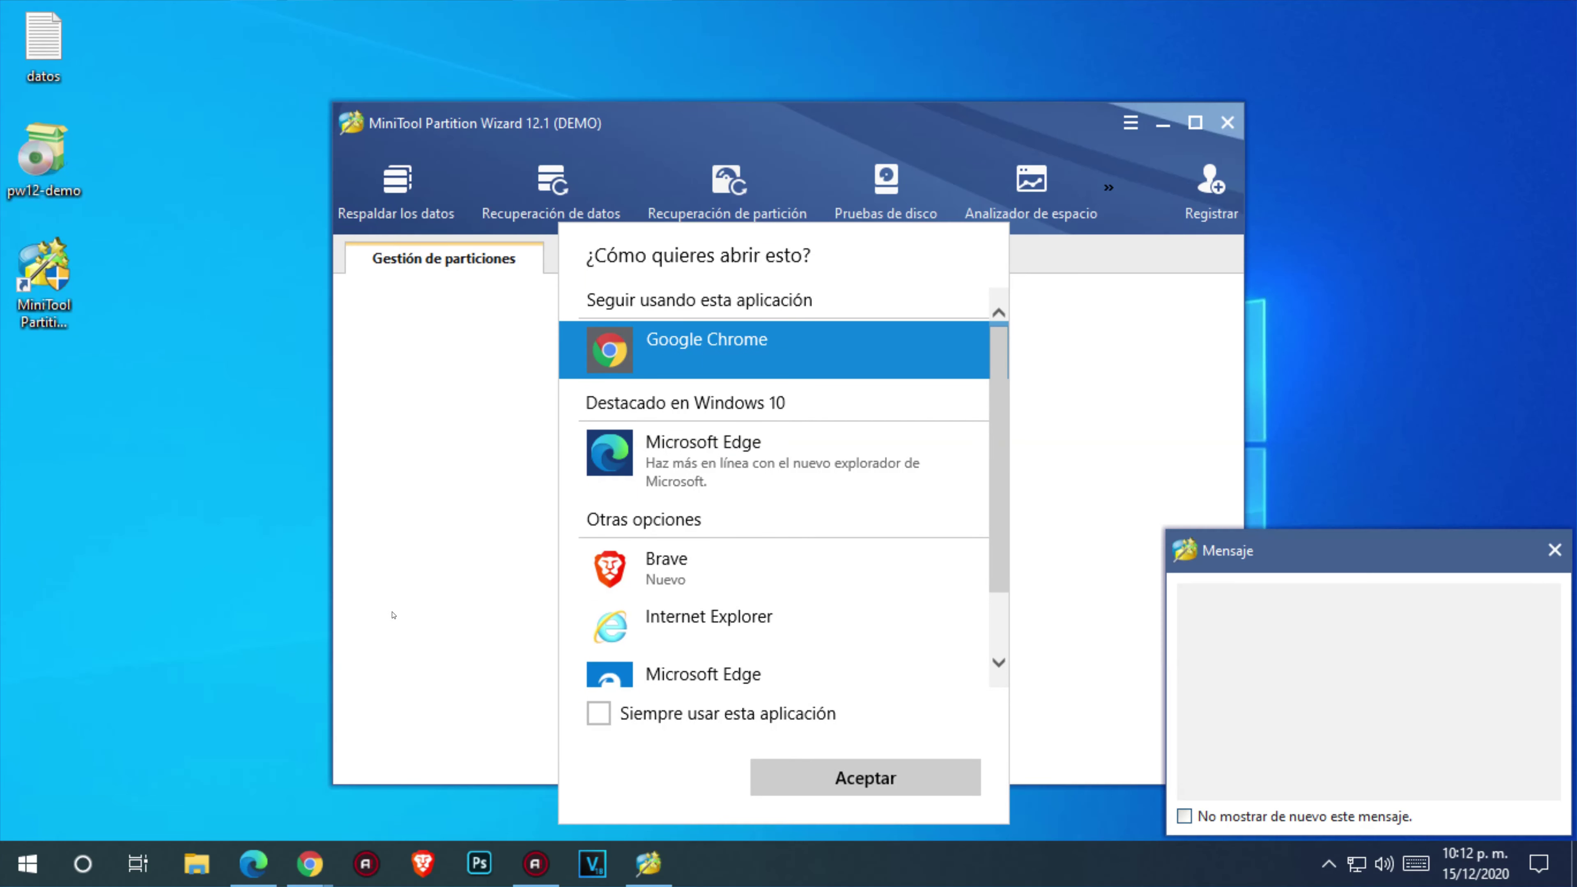
key("Escape")
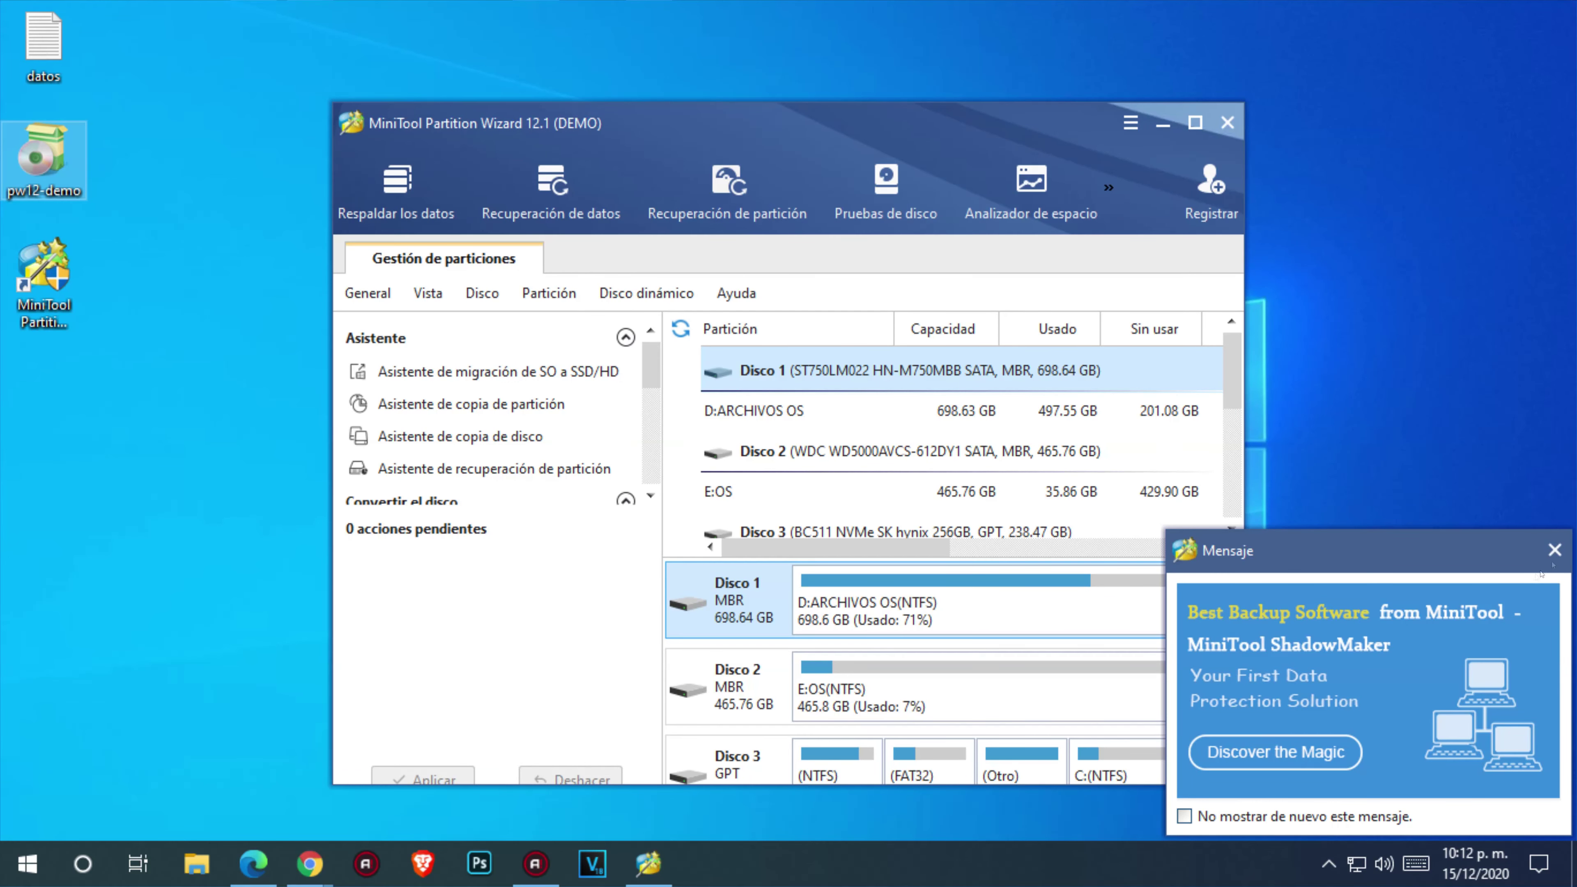
left_click(1554, 549)
left_click_drag(753, 125, 699, 67)
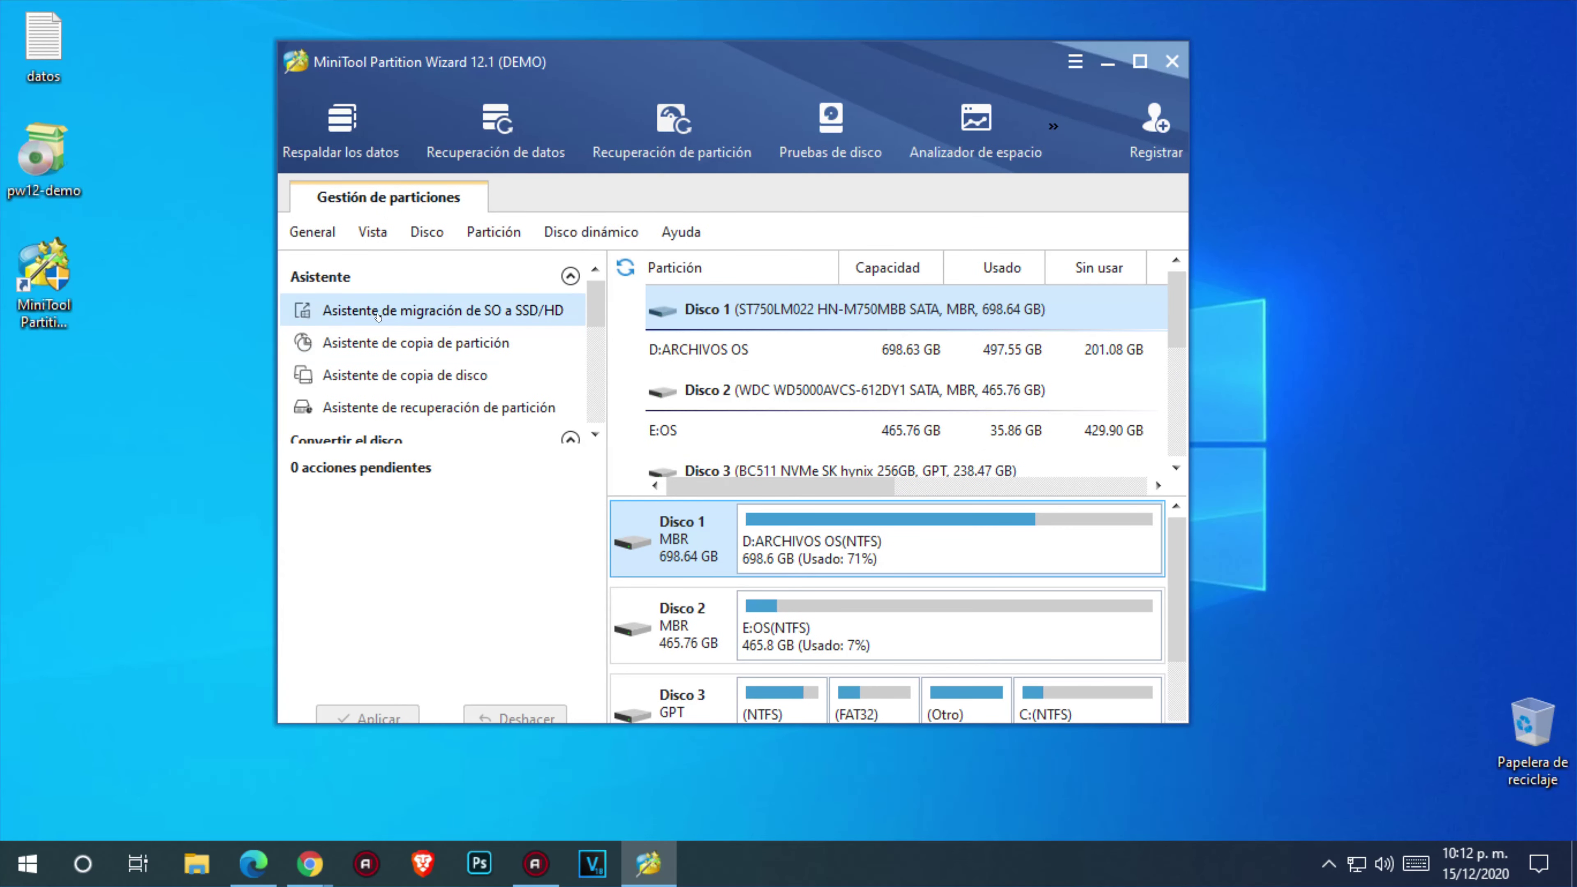
Start the OS migration wizard and choose option B, moving the system while keeping the original disk
left_click(420, 315)
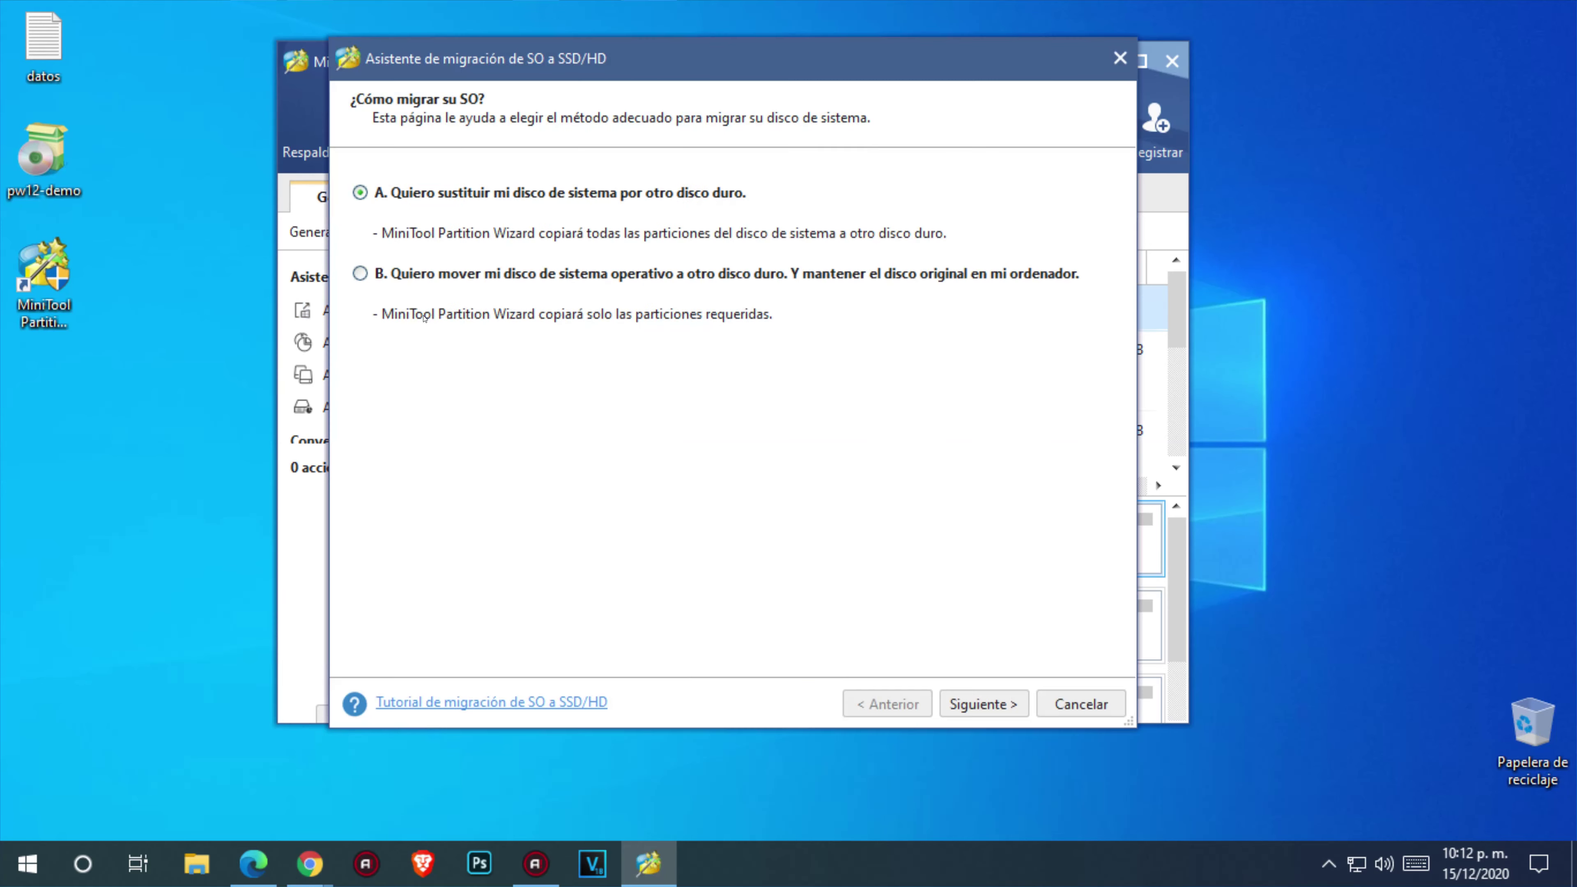
left_click_drag(671, 67, 962, 93)
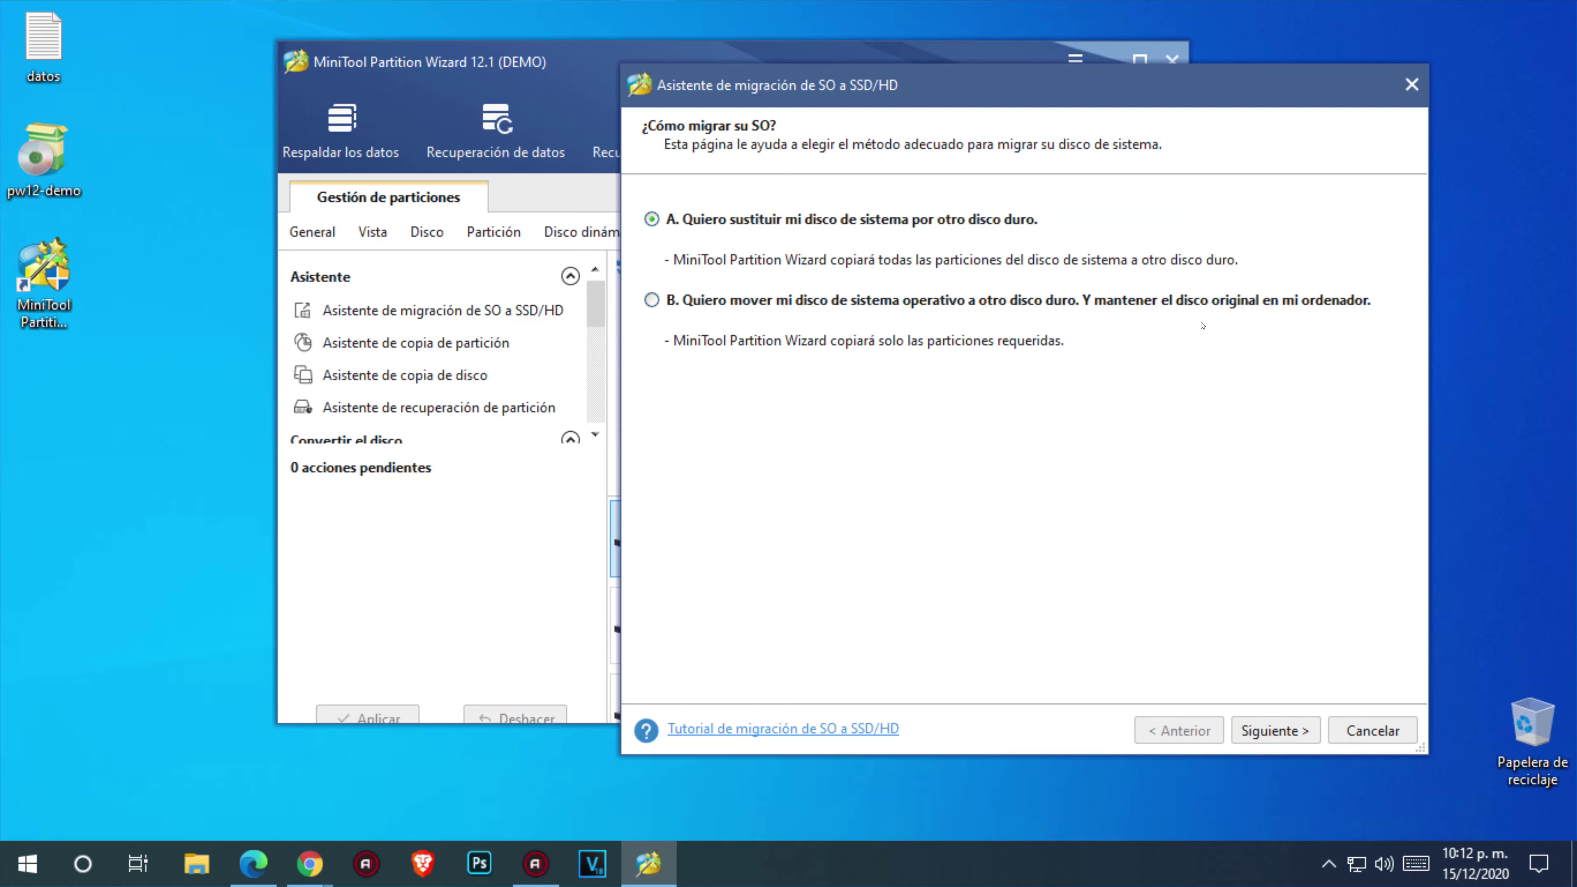
left_click(860, 298)
left_click(1266, 730)
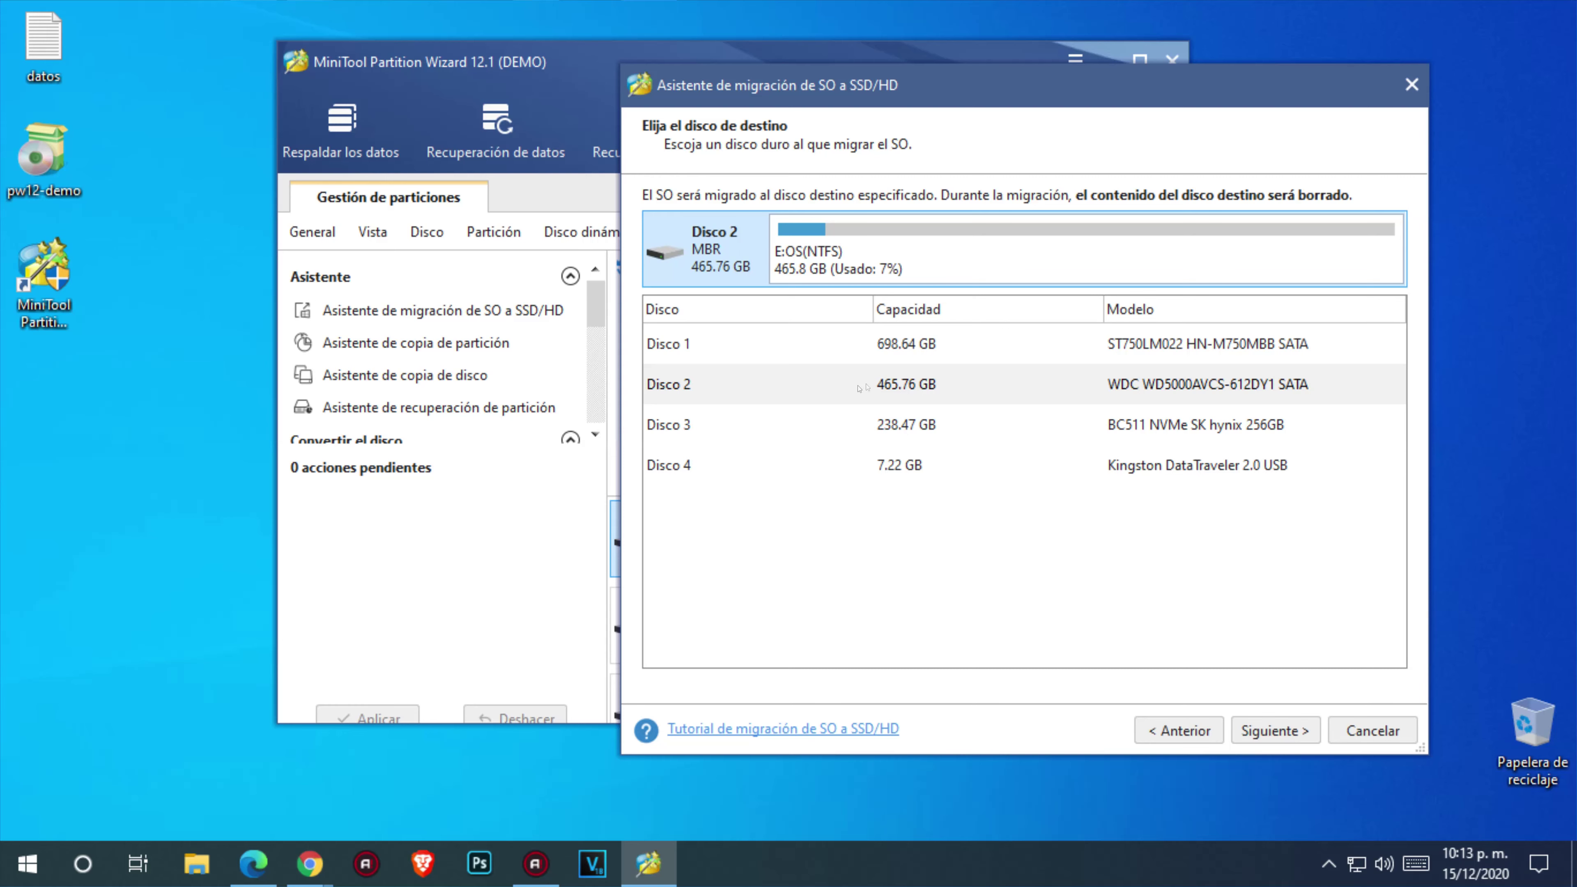
Try Disco 2 as the migration destination, decline erasing its data, and close the wizard
left_click(884, 383)
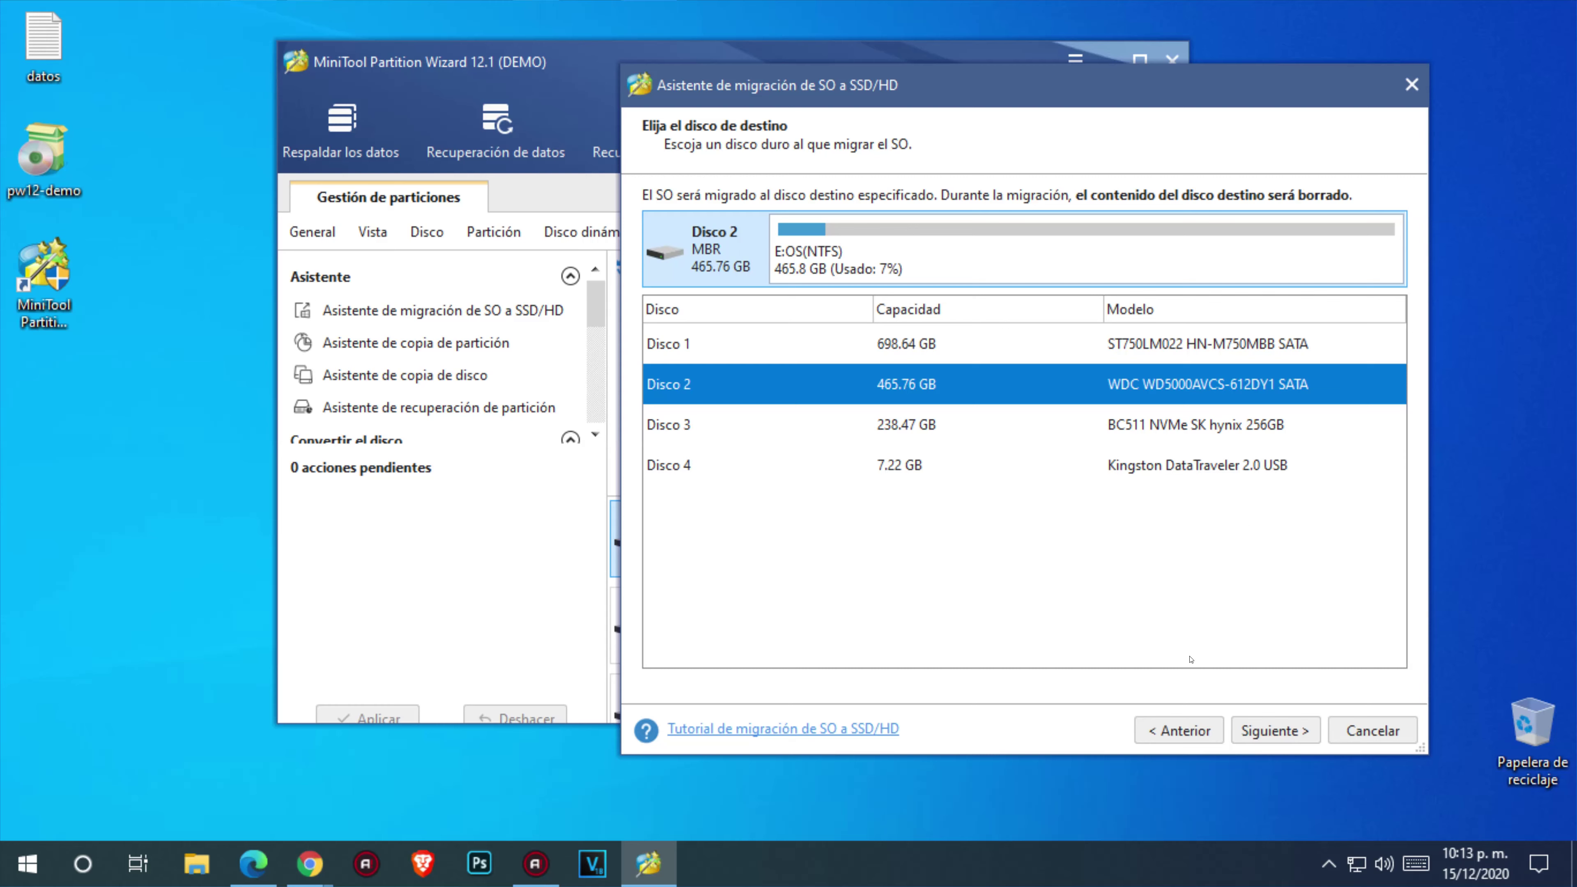
left_click(1264, 730)
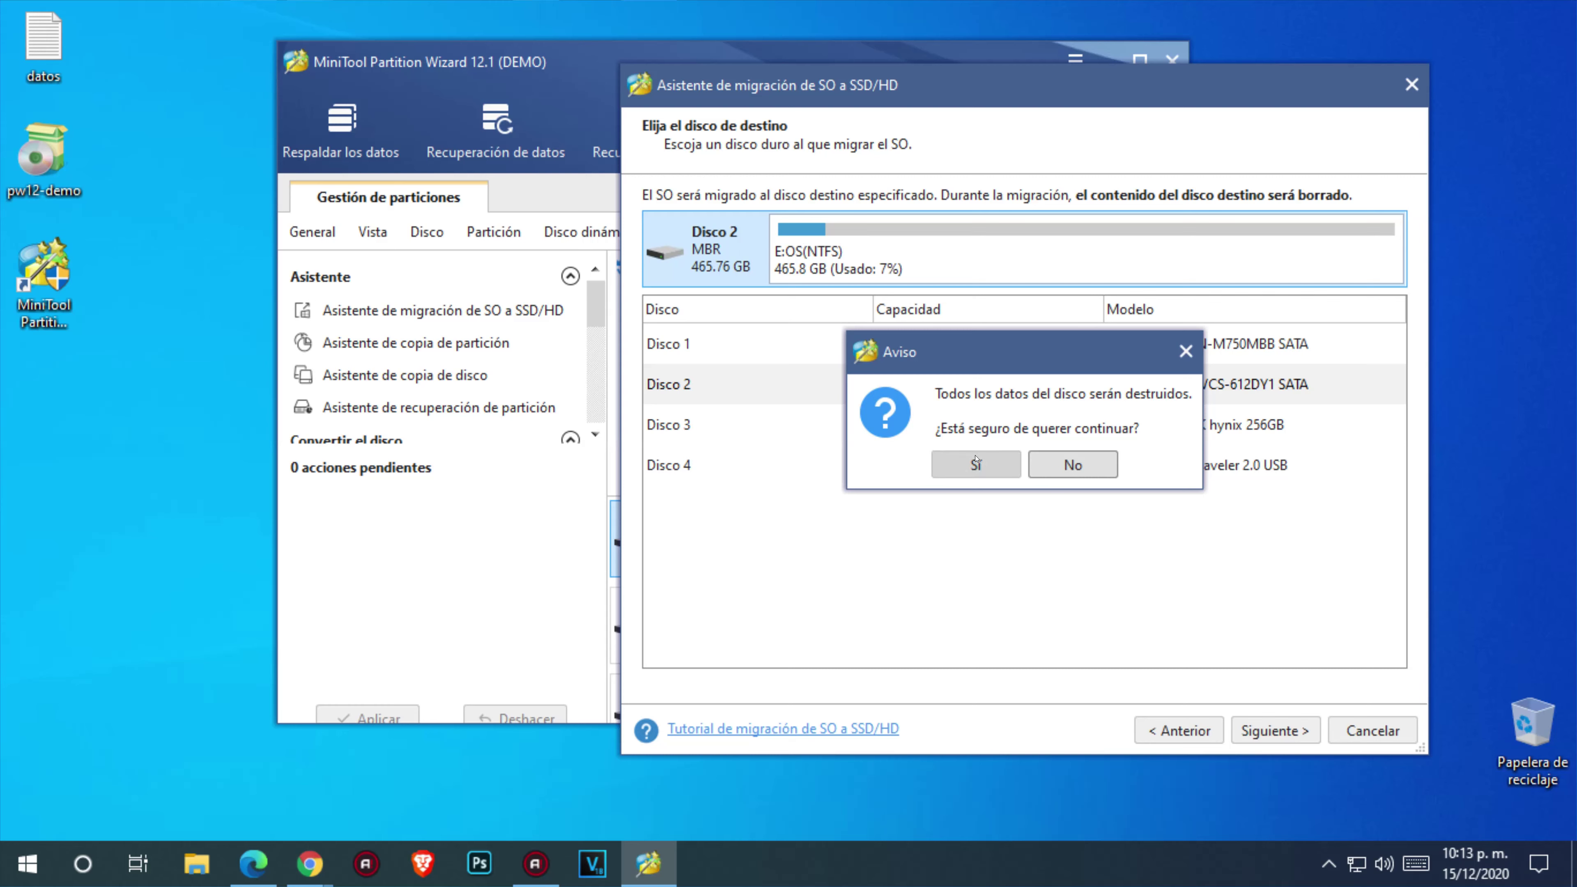
left_click(1088, 460)
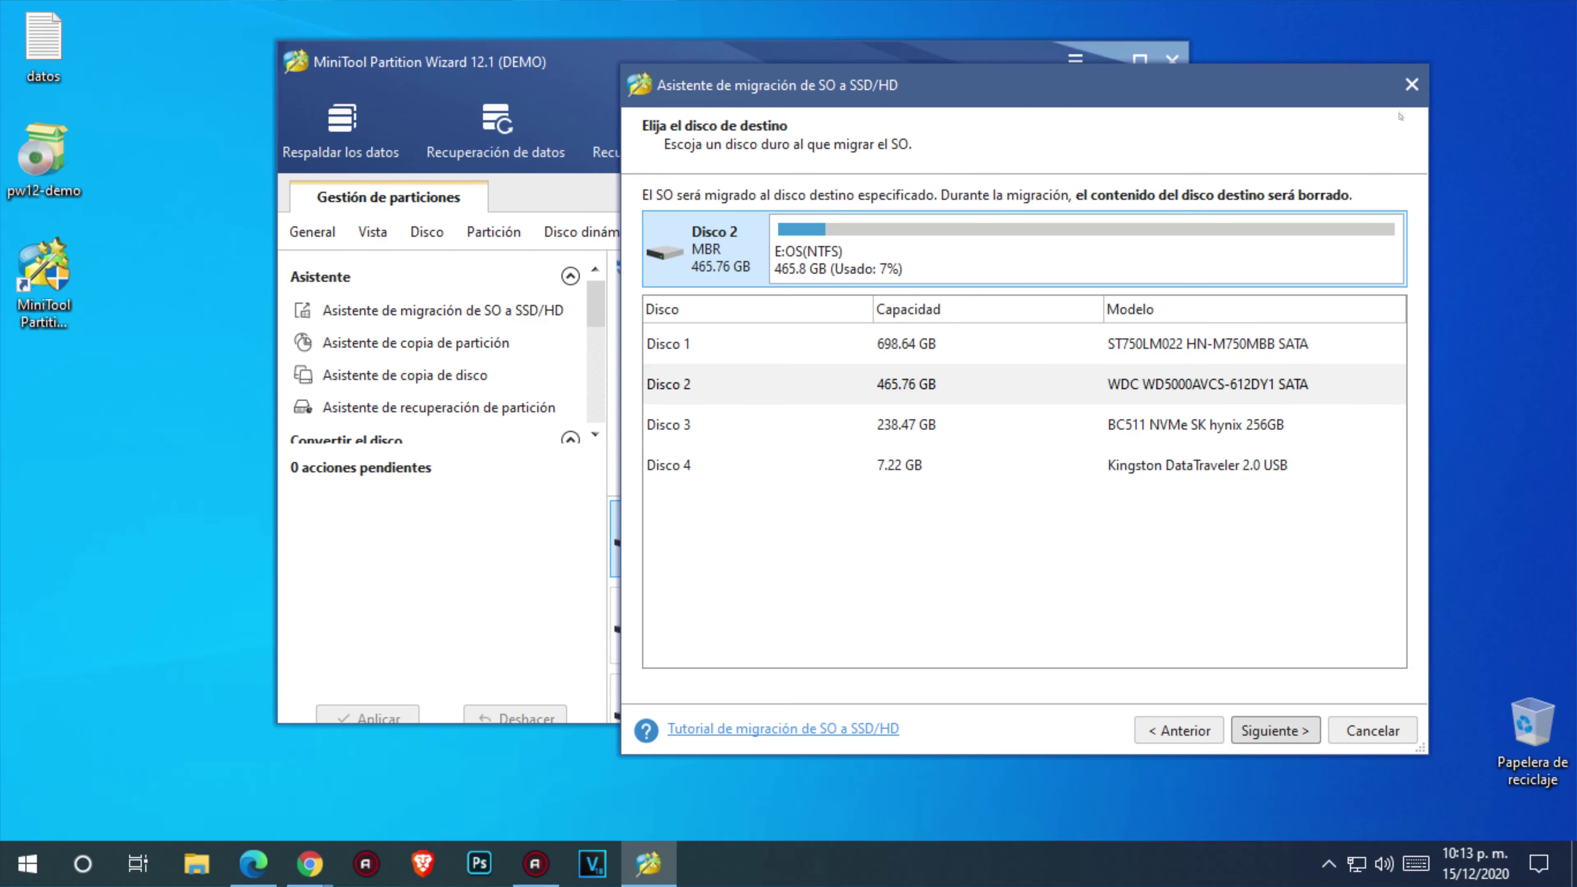
left_click(1410, 87)
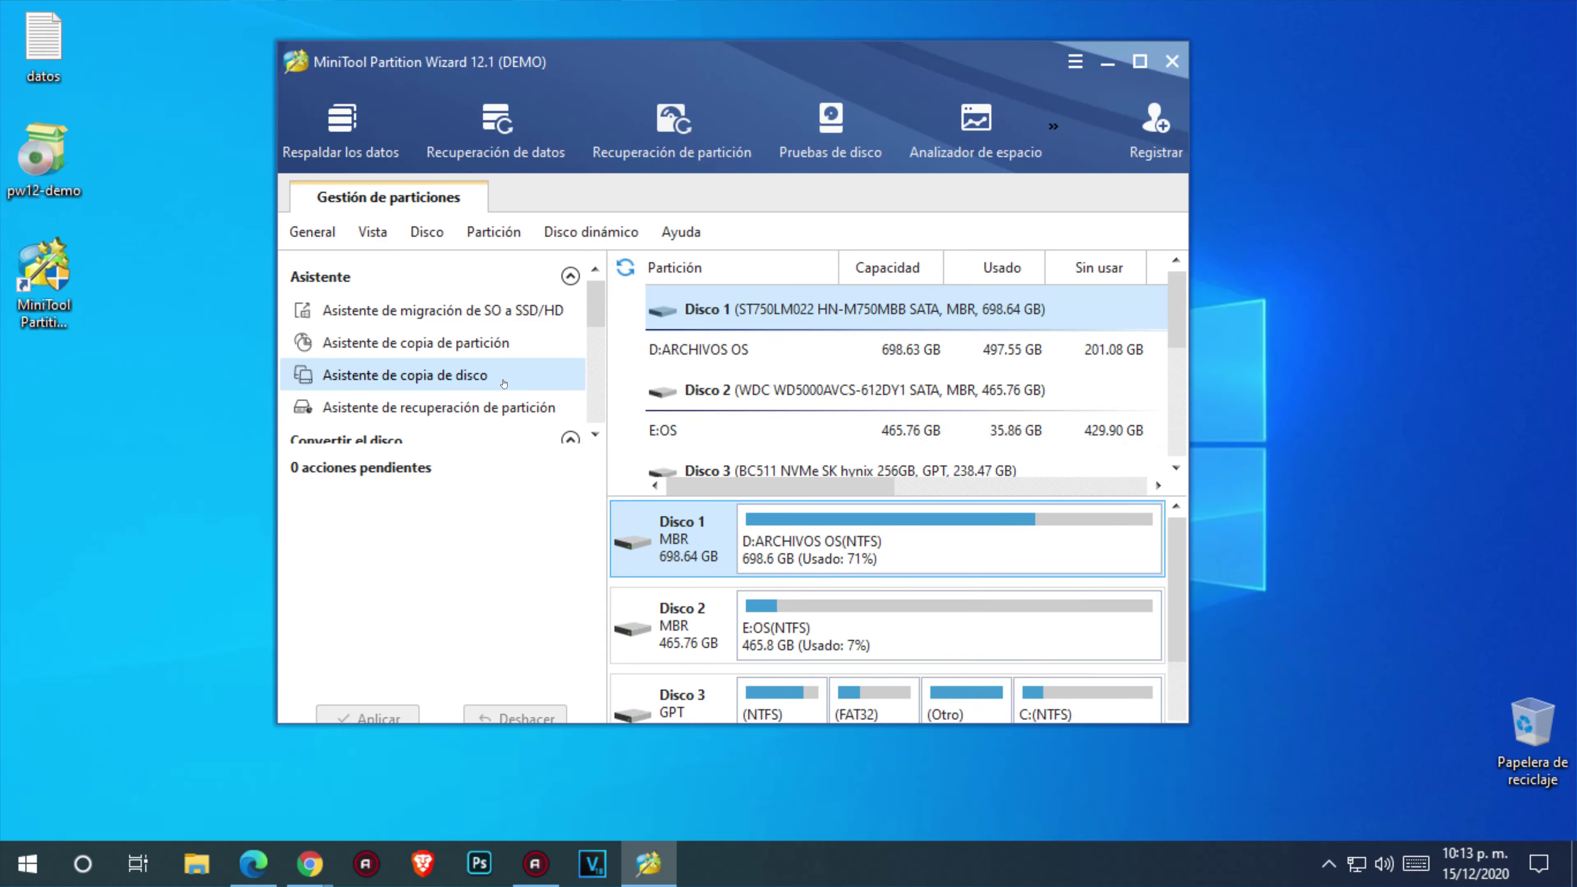
scroll(503, 383, "down", 2)
scroll(500, 373, "up", 2)
scroll(496, 366, "down", 3)
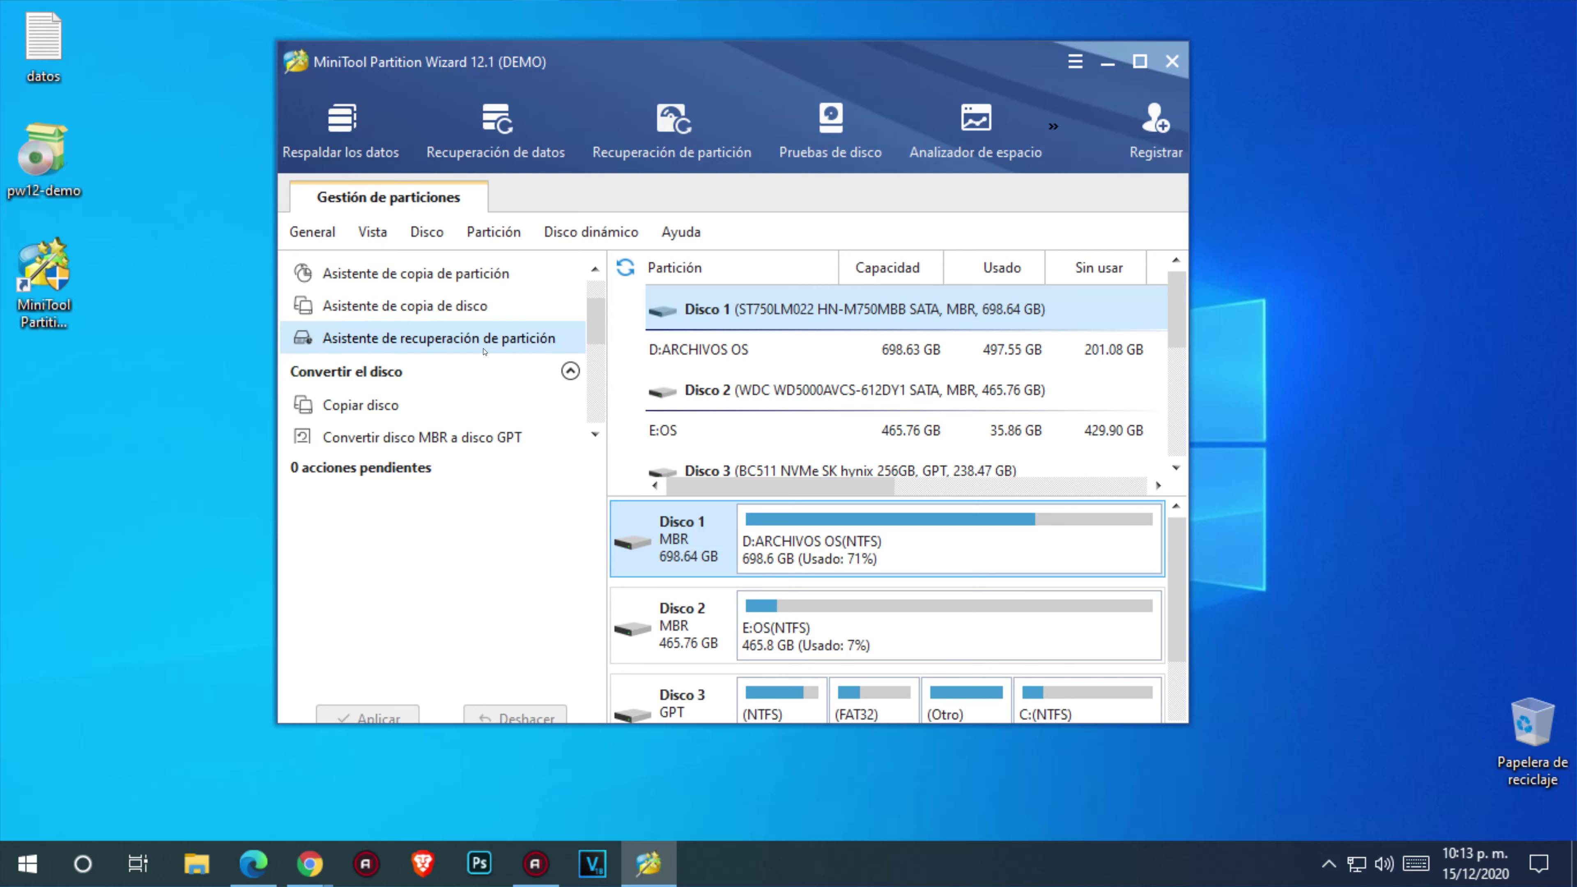
Switch to File Explorer and examine the contents of the INSTALACION (H:) and GET (G:) drives
left_click(196, 864)
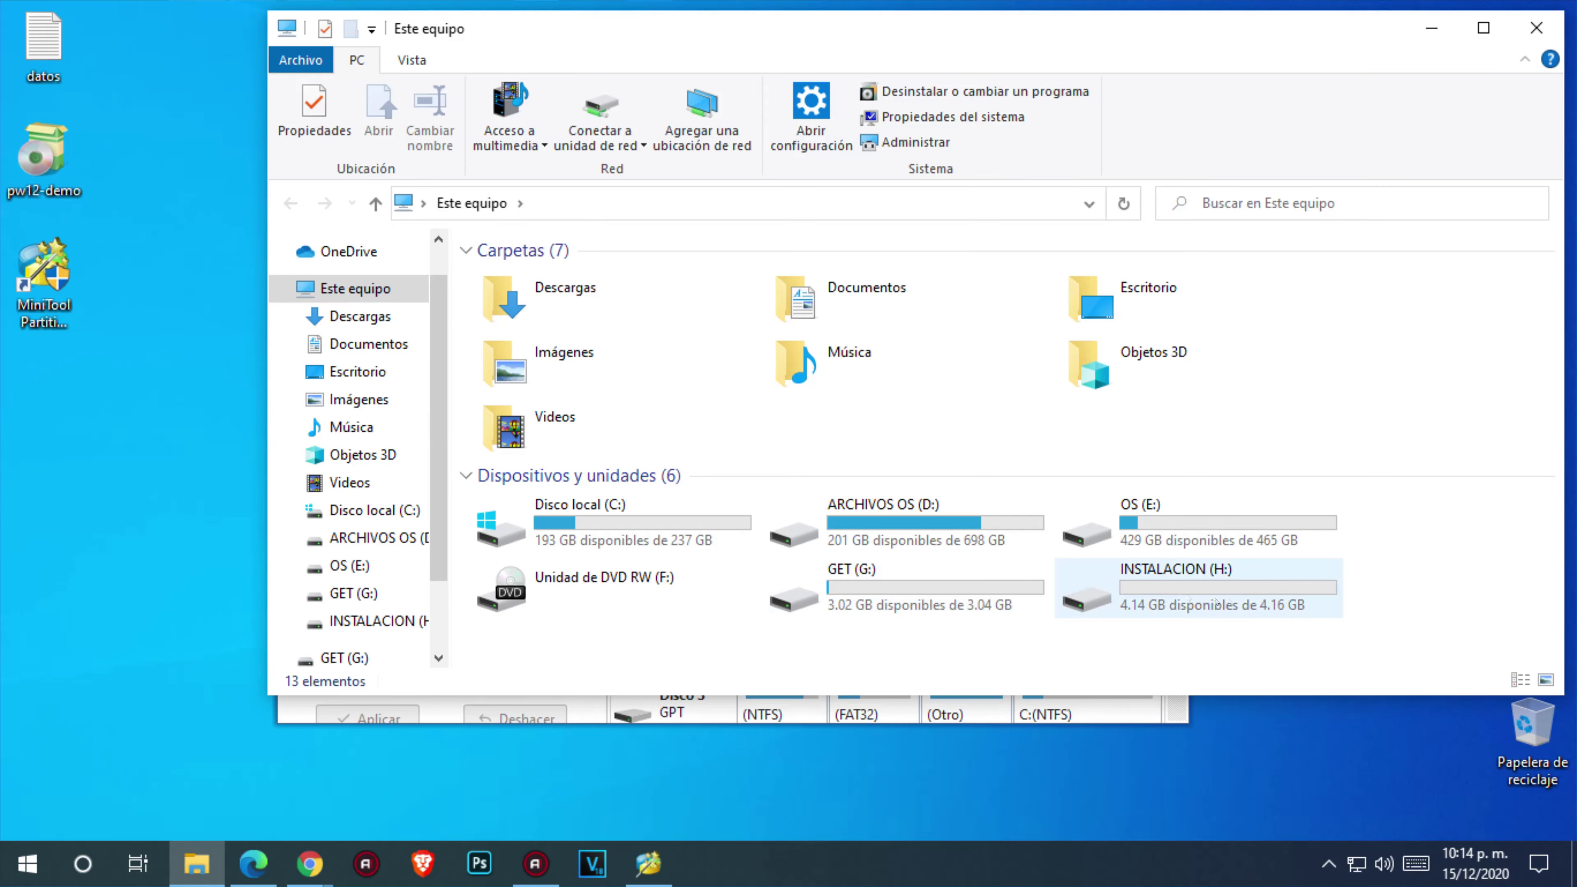
double_click(1167, 602)
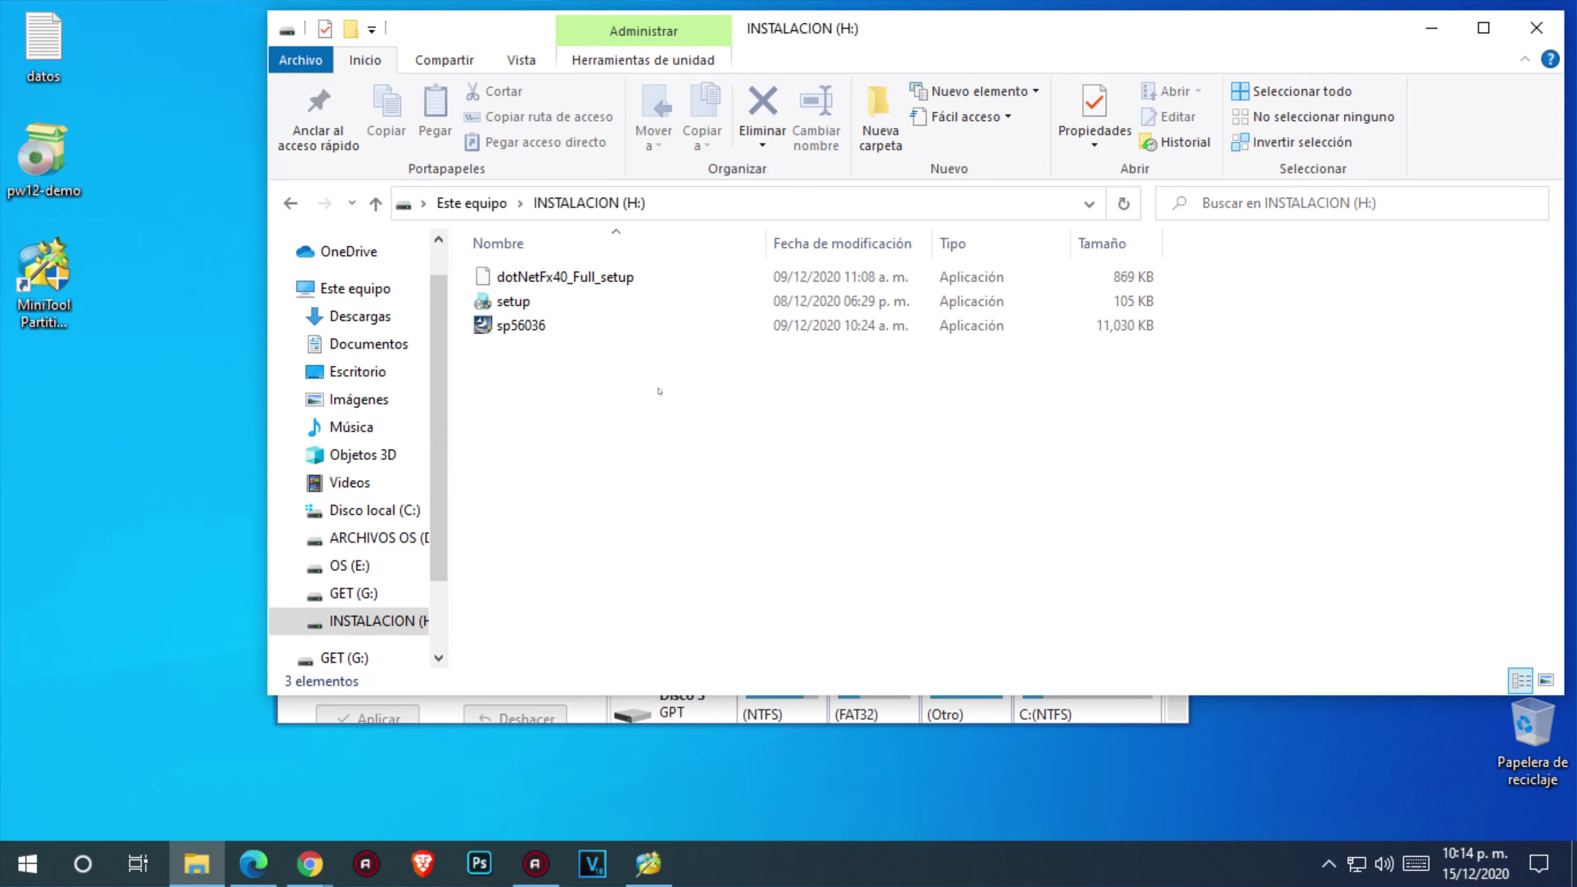
left_click(376, 204)
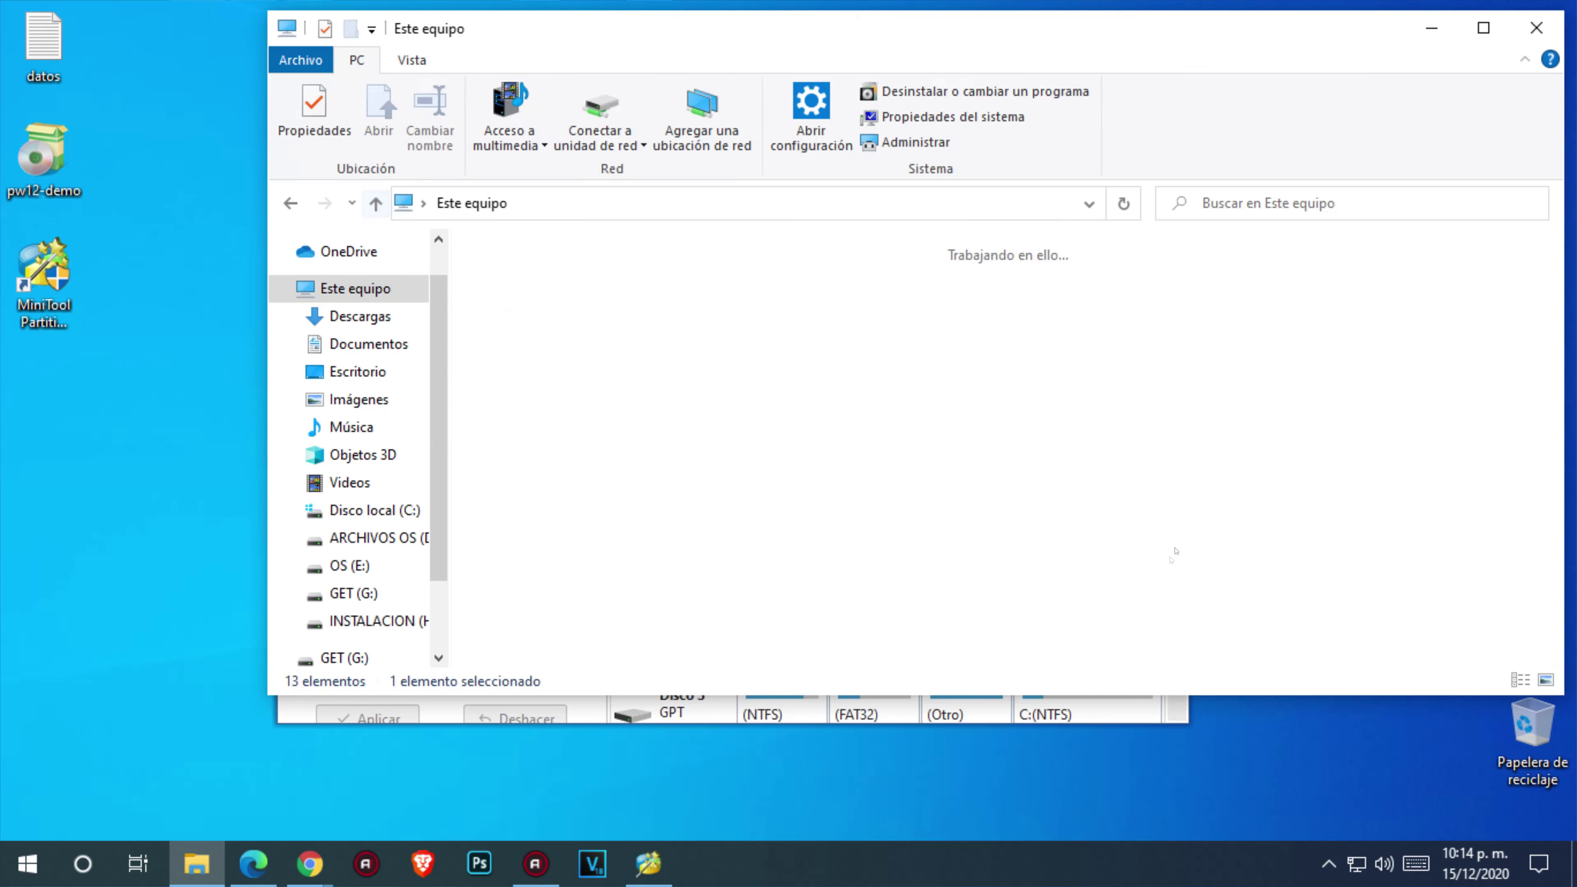
double_click(868, 585)
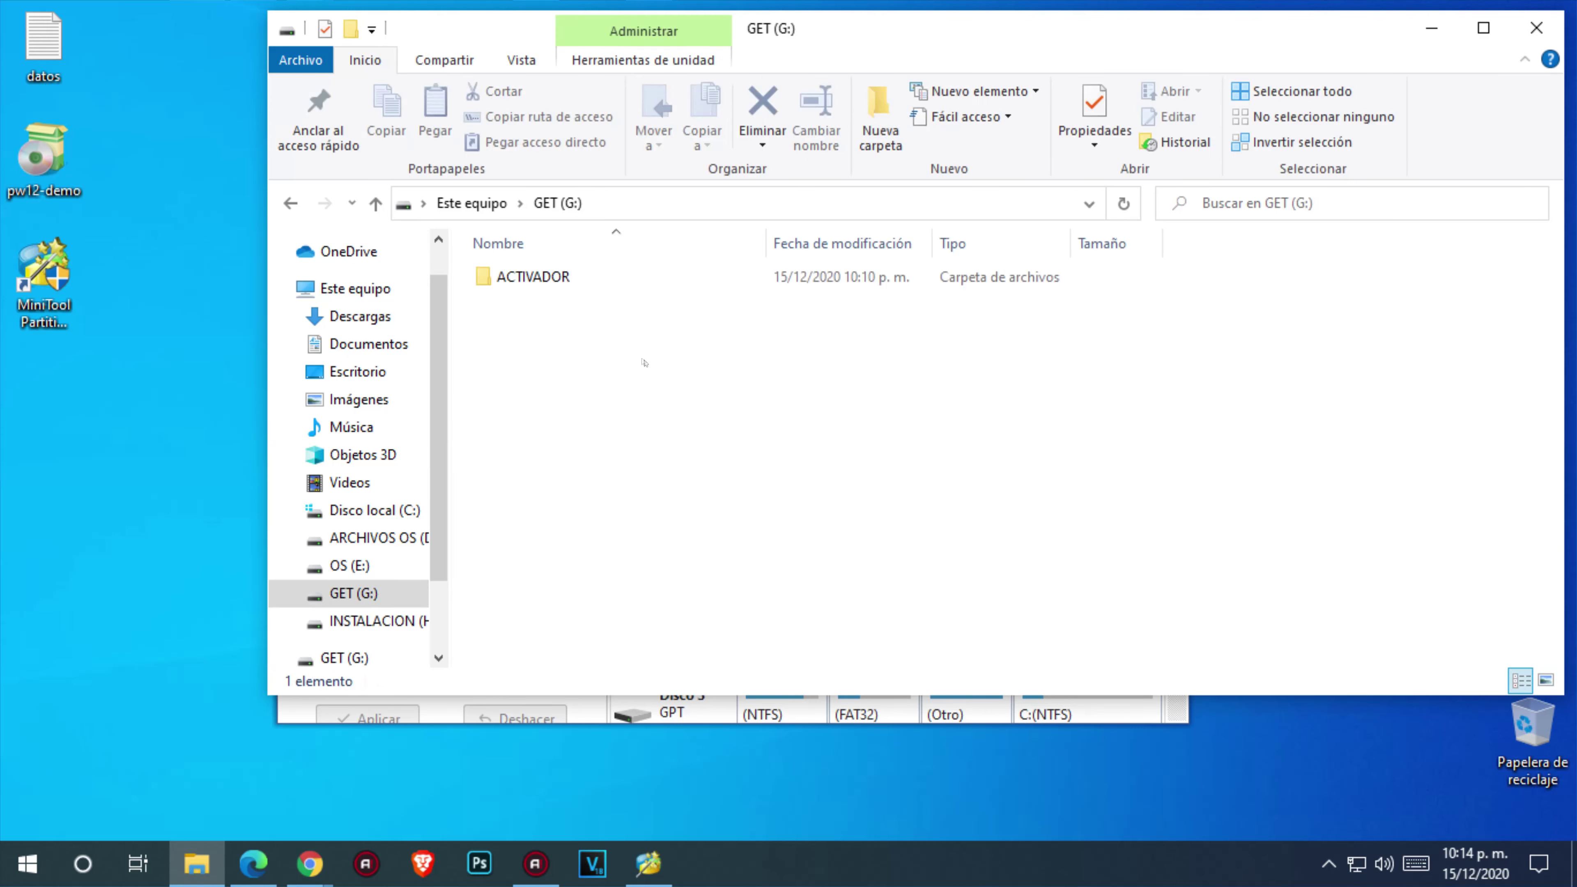
left_click(528, 278)
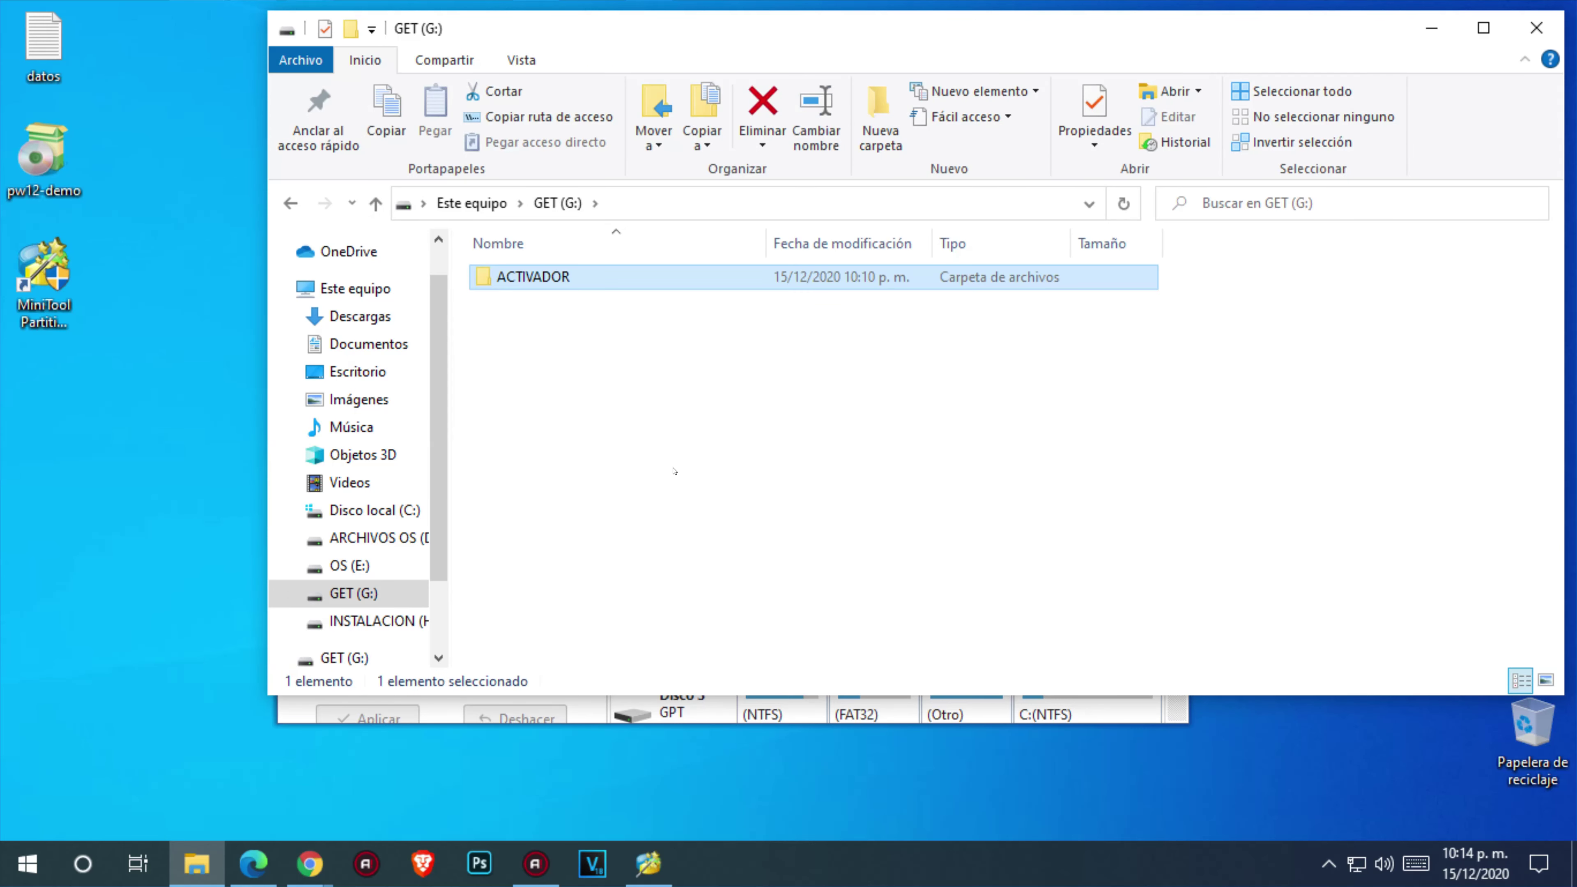
left_click(376, 203)
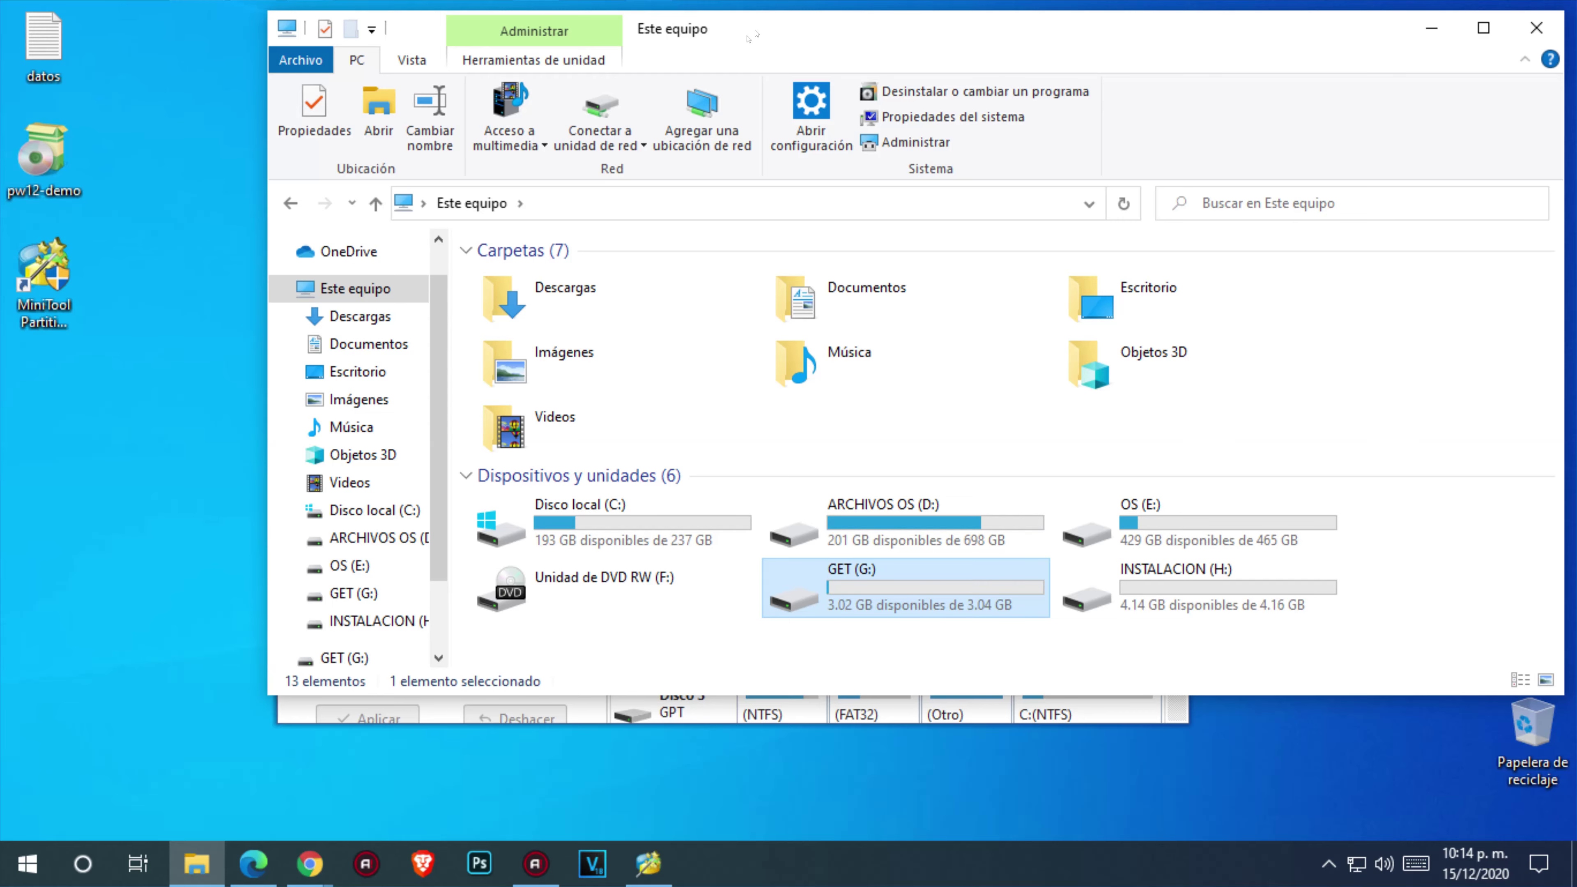
Return to MiniTool Partition Wizard and select the H:INSTALACION partition of Disco 4
left_click_drag(753, 34, 1104, 57)
left_click(566, 104)
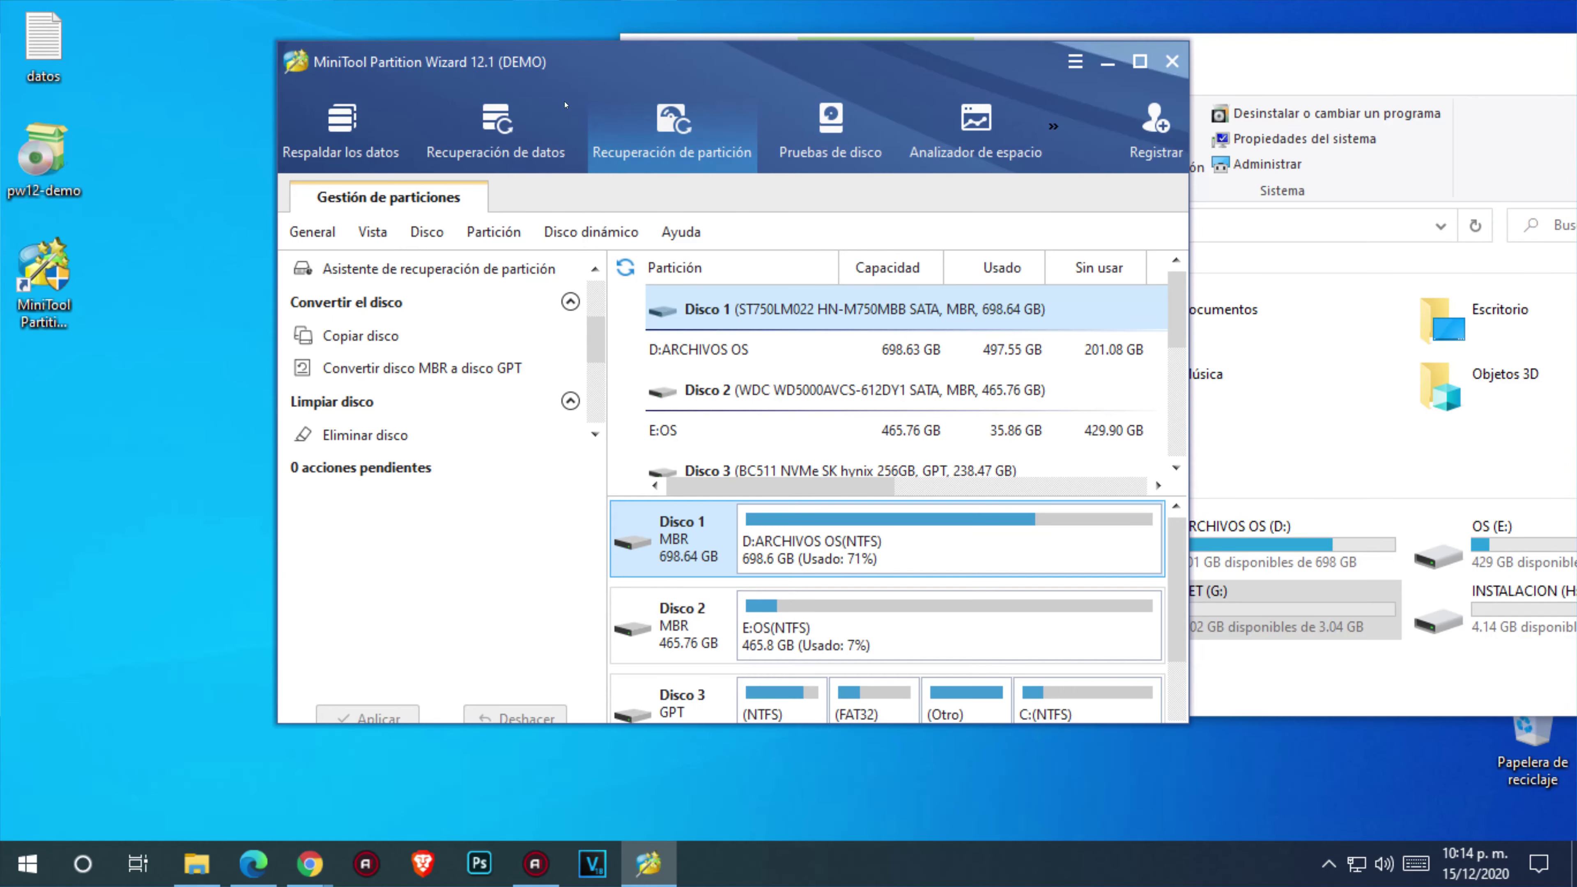
scroll(434, 373, "down", 2)
scroll(932, 403, "down", 3)
left_click(950, 438)
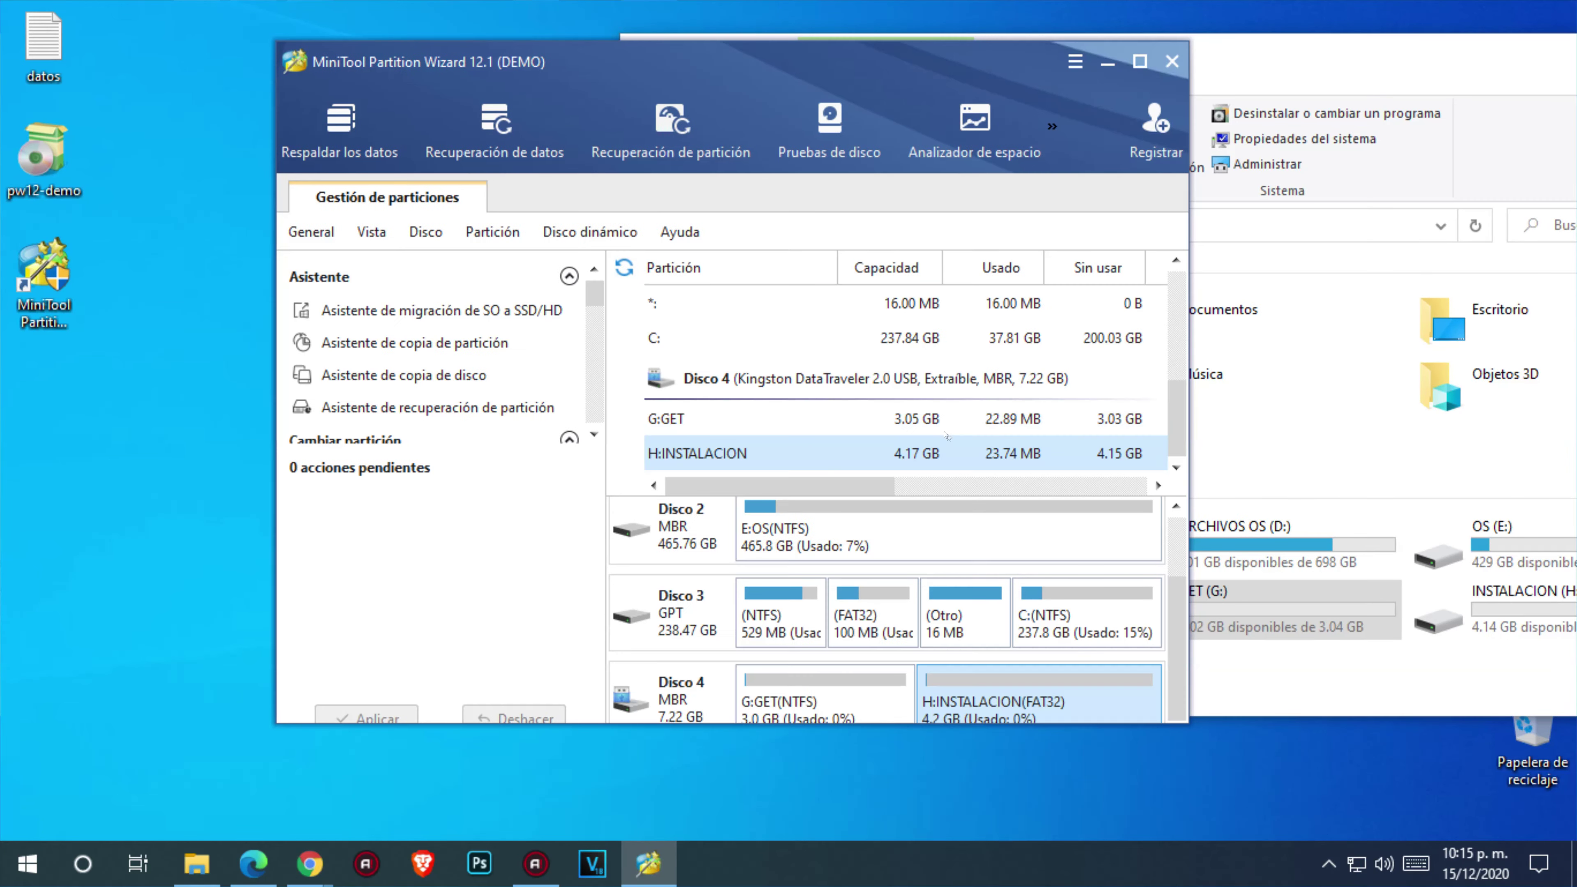
Arrange the Partition Wizard and File Explorer windows side by side, with Partition Wizard in front
left_click_drag(750, 67, 508, 39)
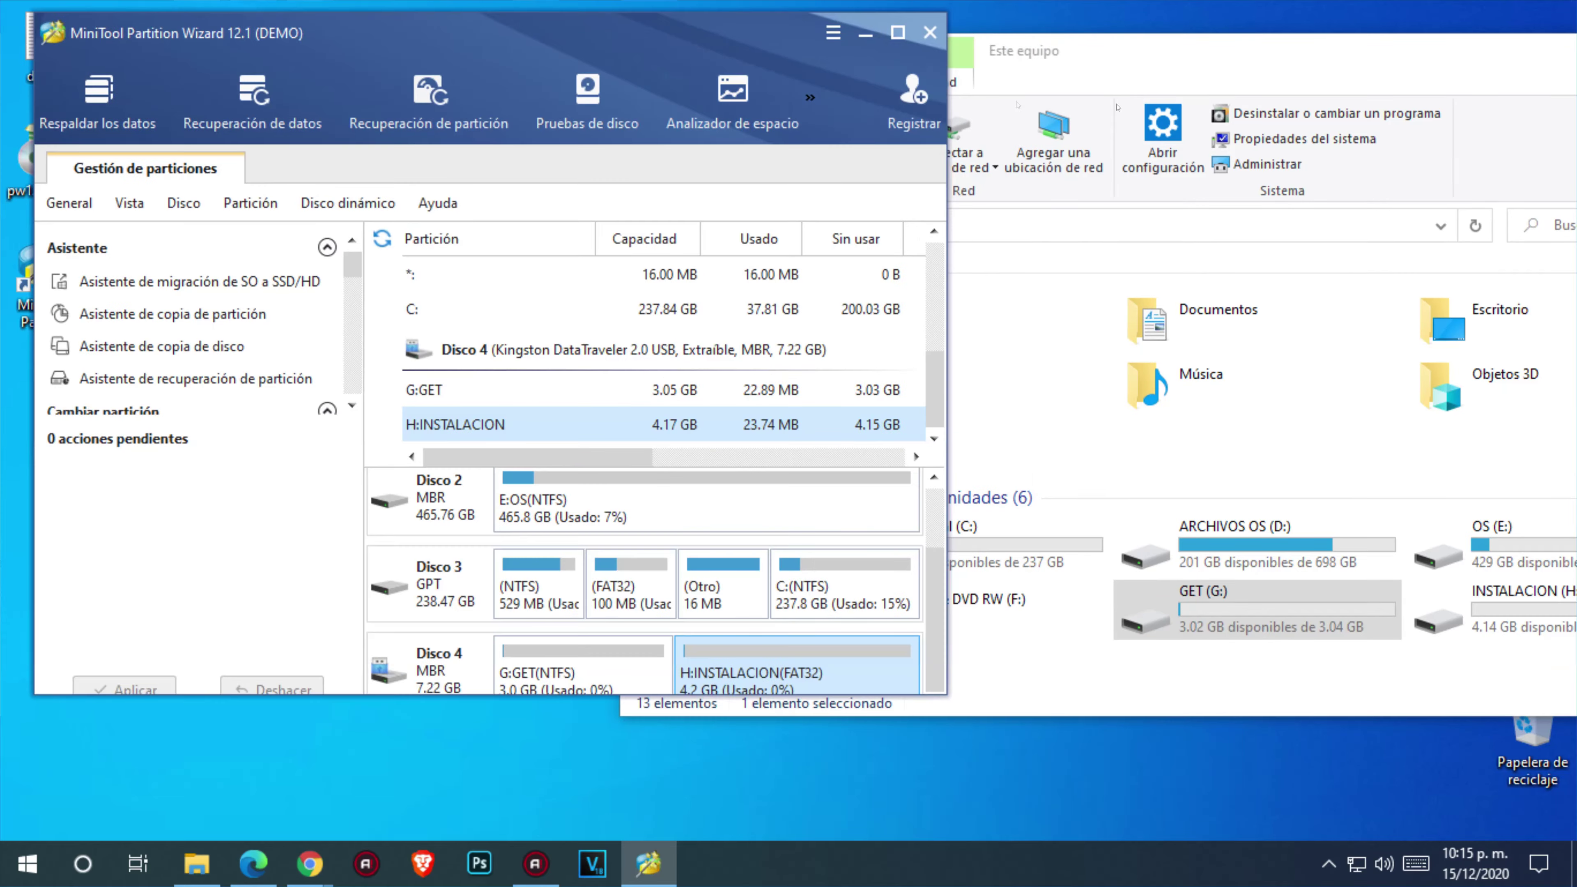
left_click_drag(1117, 49, 1032, 19)
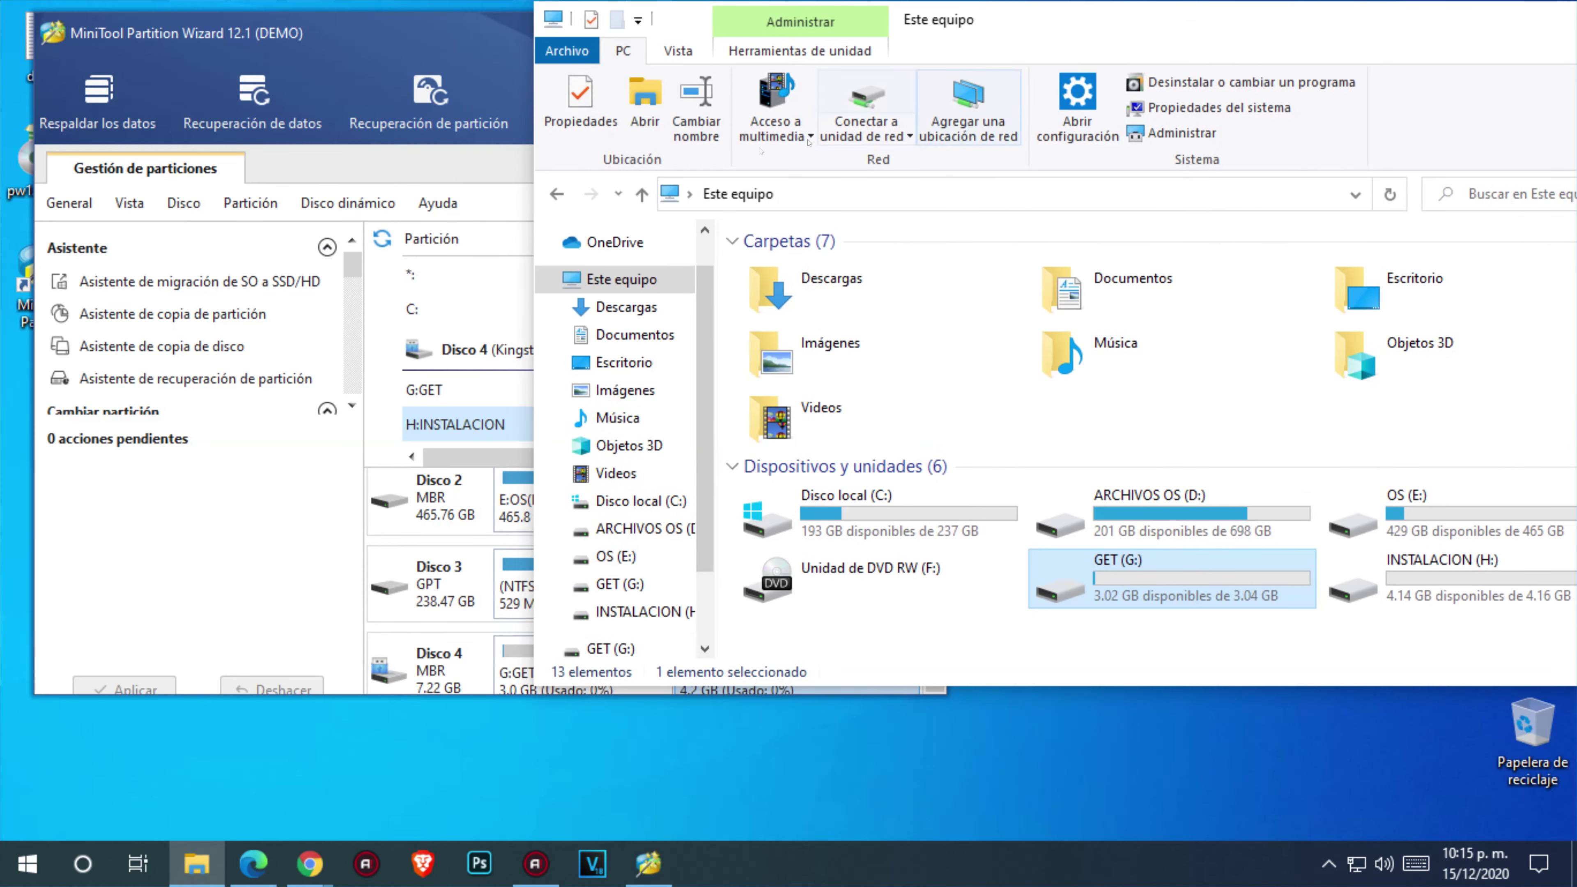
left_click(474, 45)
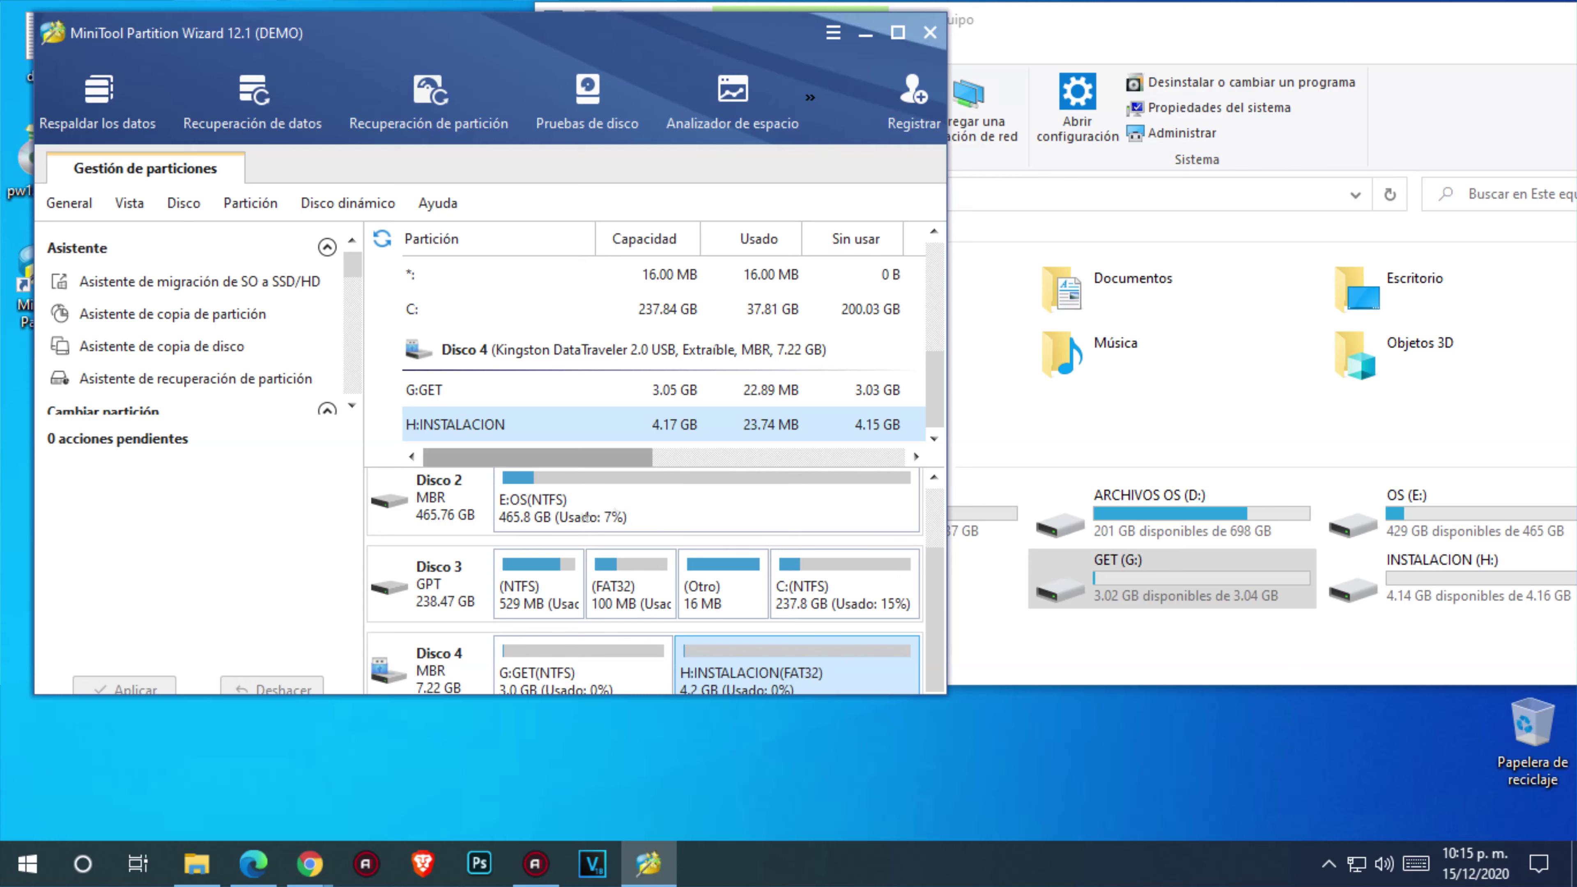
Extend the G:GET partition of Disco 4 by 3.72 GB taken from H:INSTALACION, and apply the pending changes
scroll(881, 621, "up", 2)
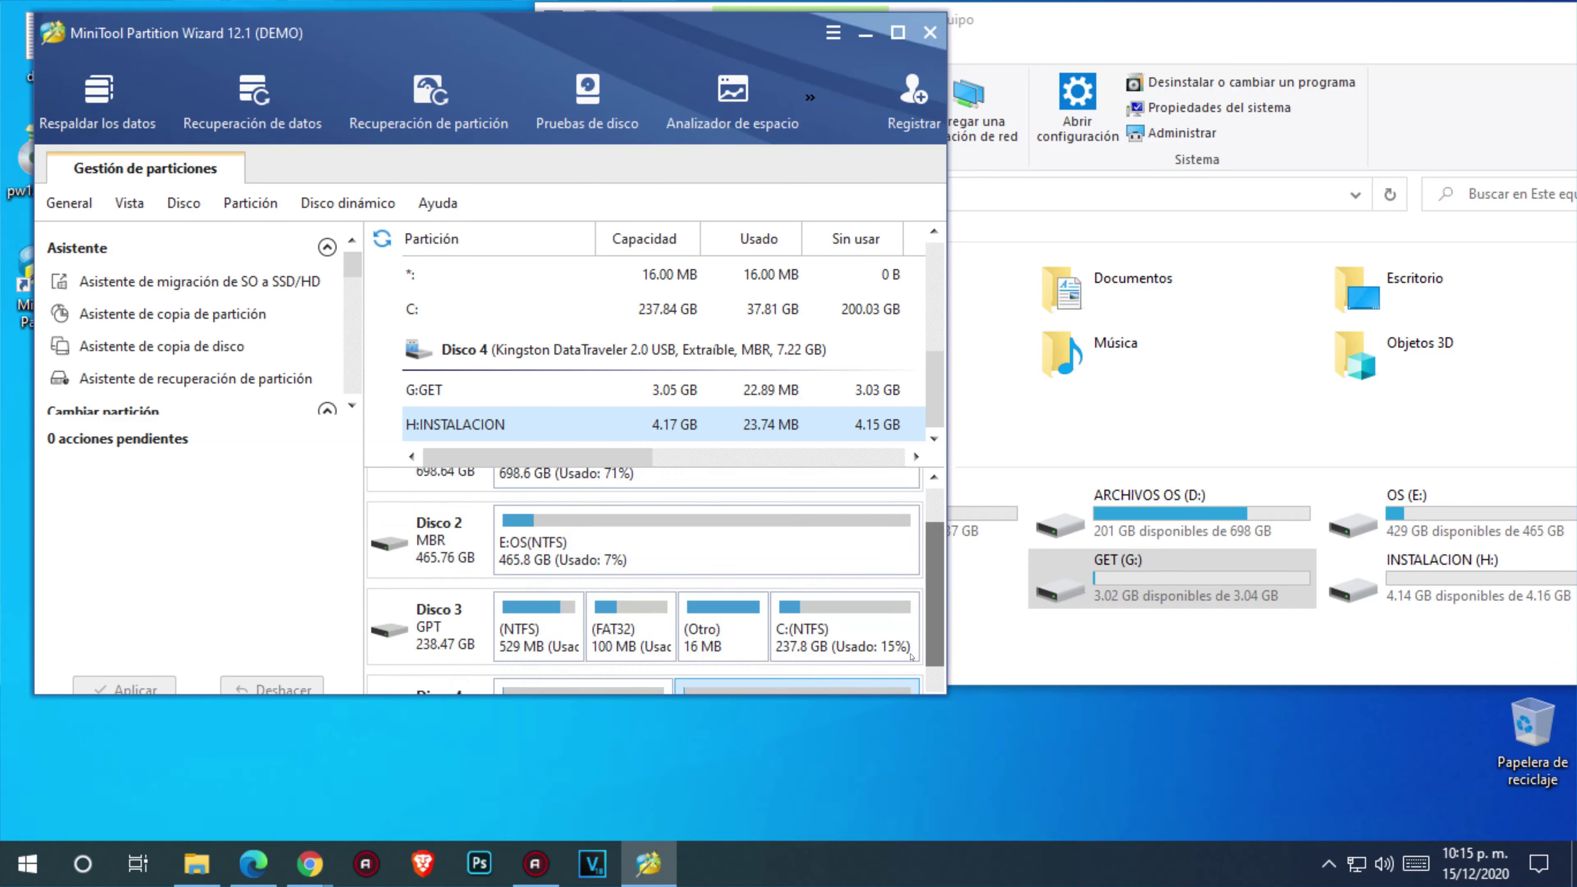
scroll(911, 655, "down", 2)
left_click(572, 672)
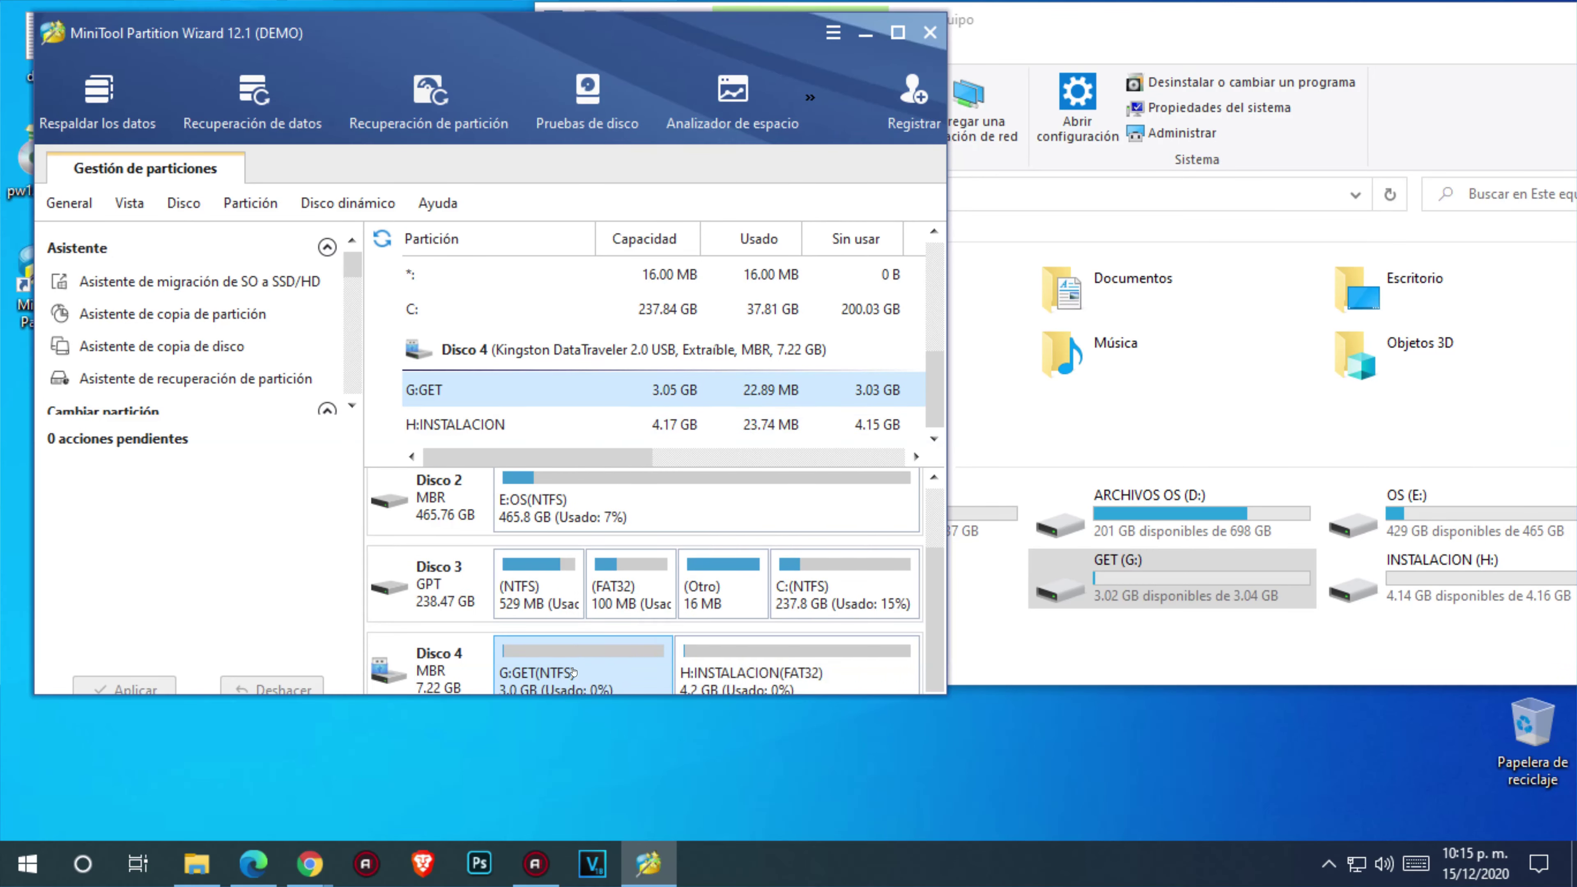
right_click(571, 672)
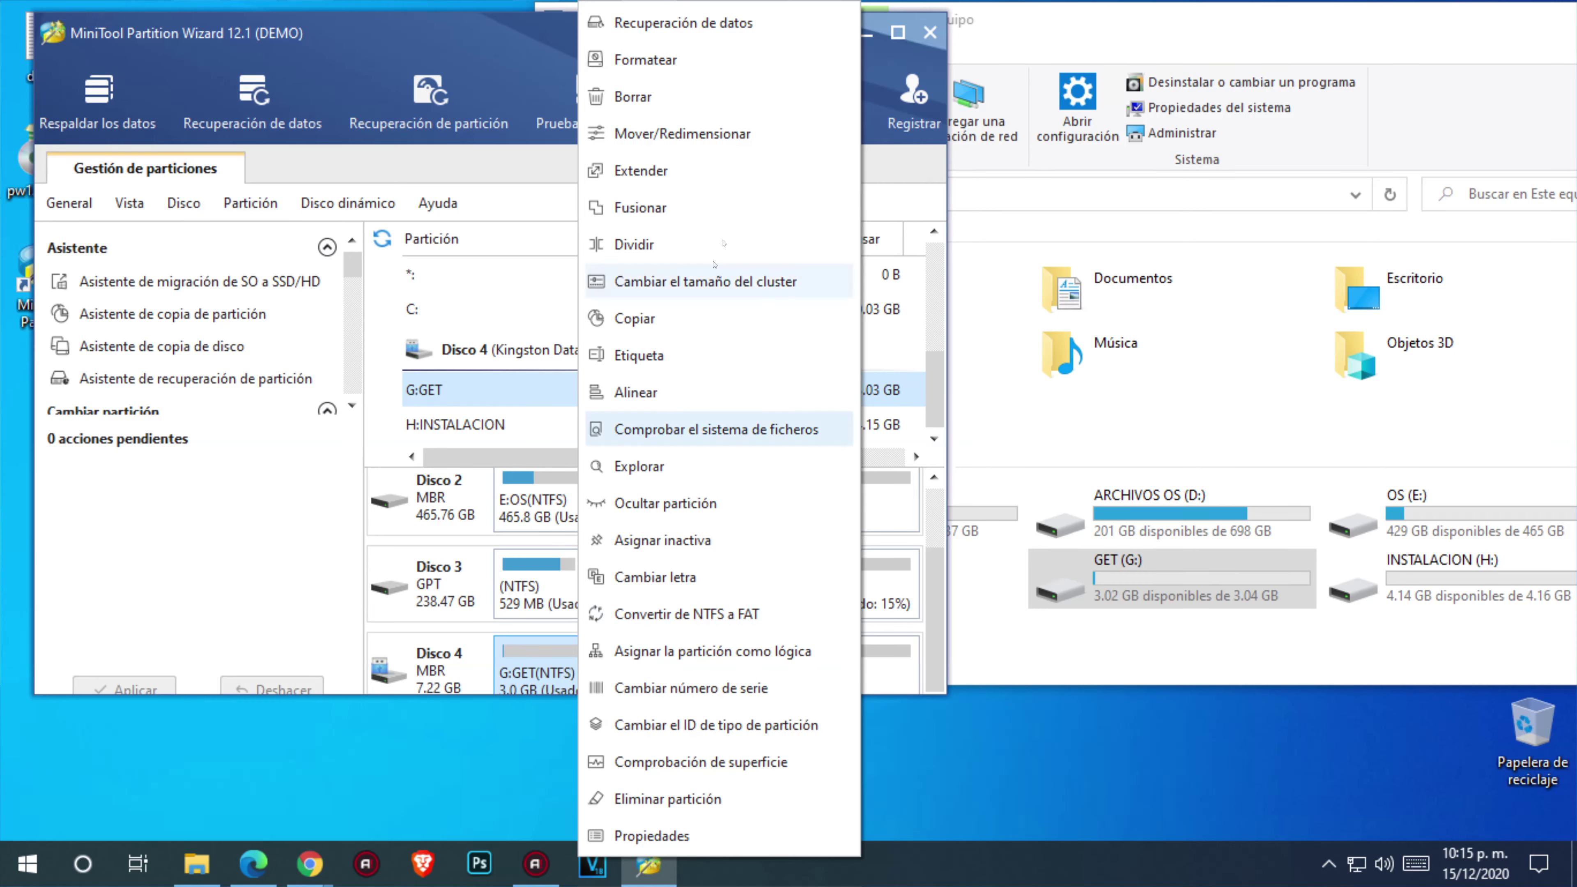
left_click(643, 170)
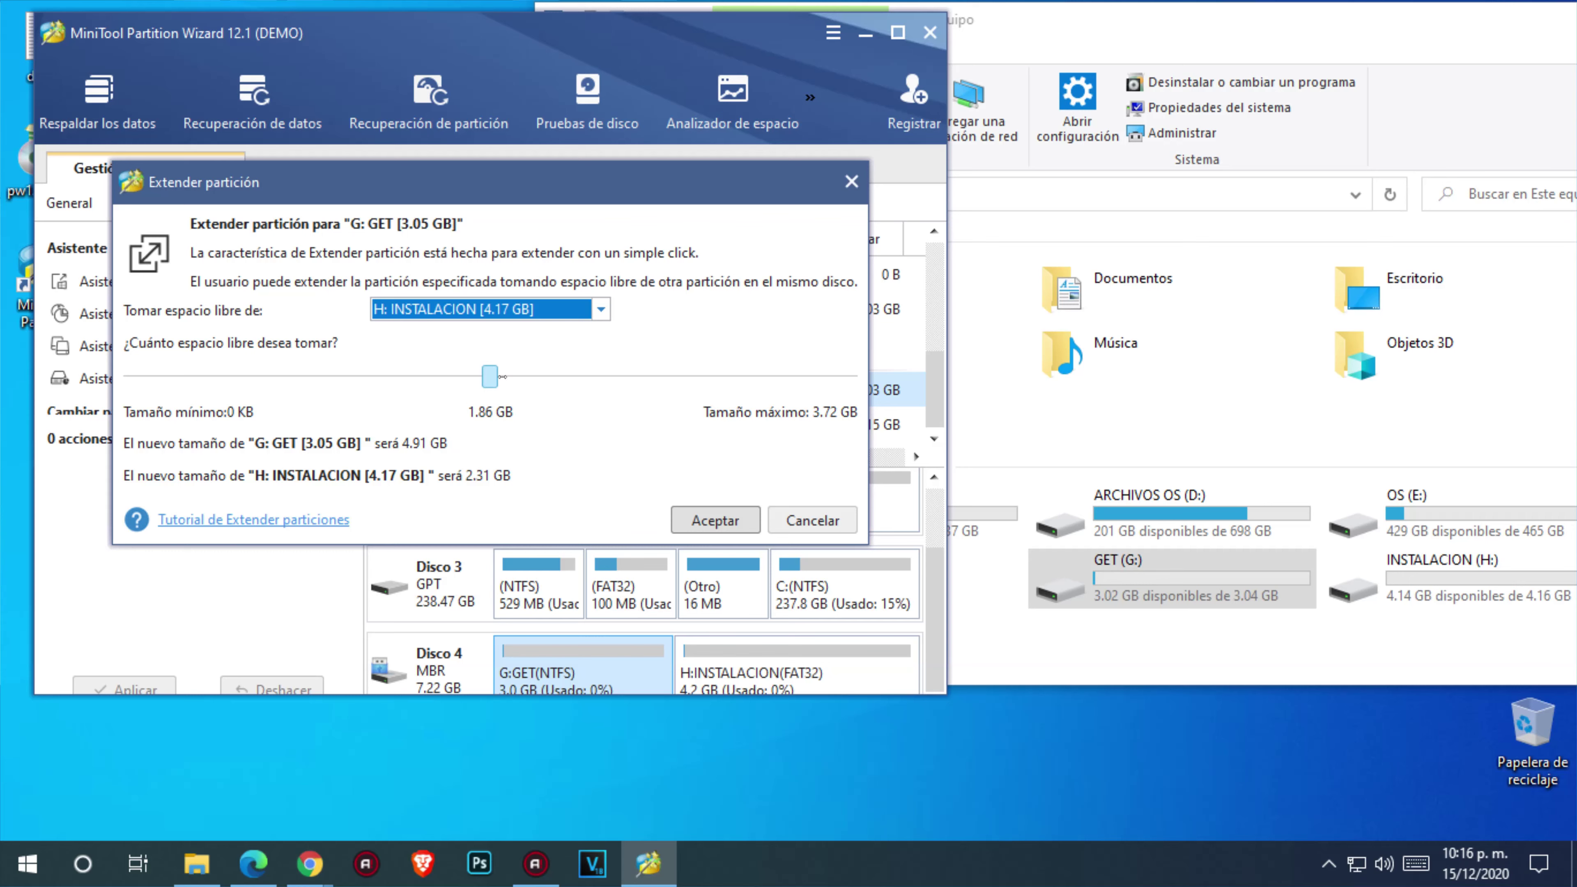
left_click_drag(490, 373, 847, 385)
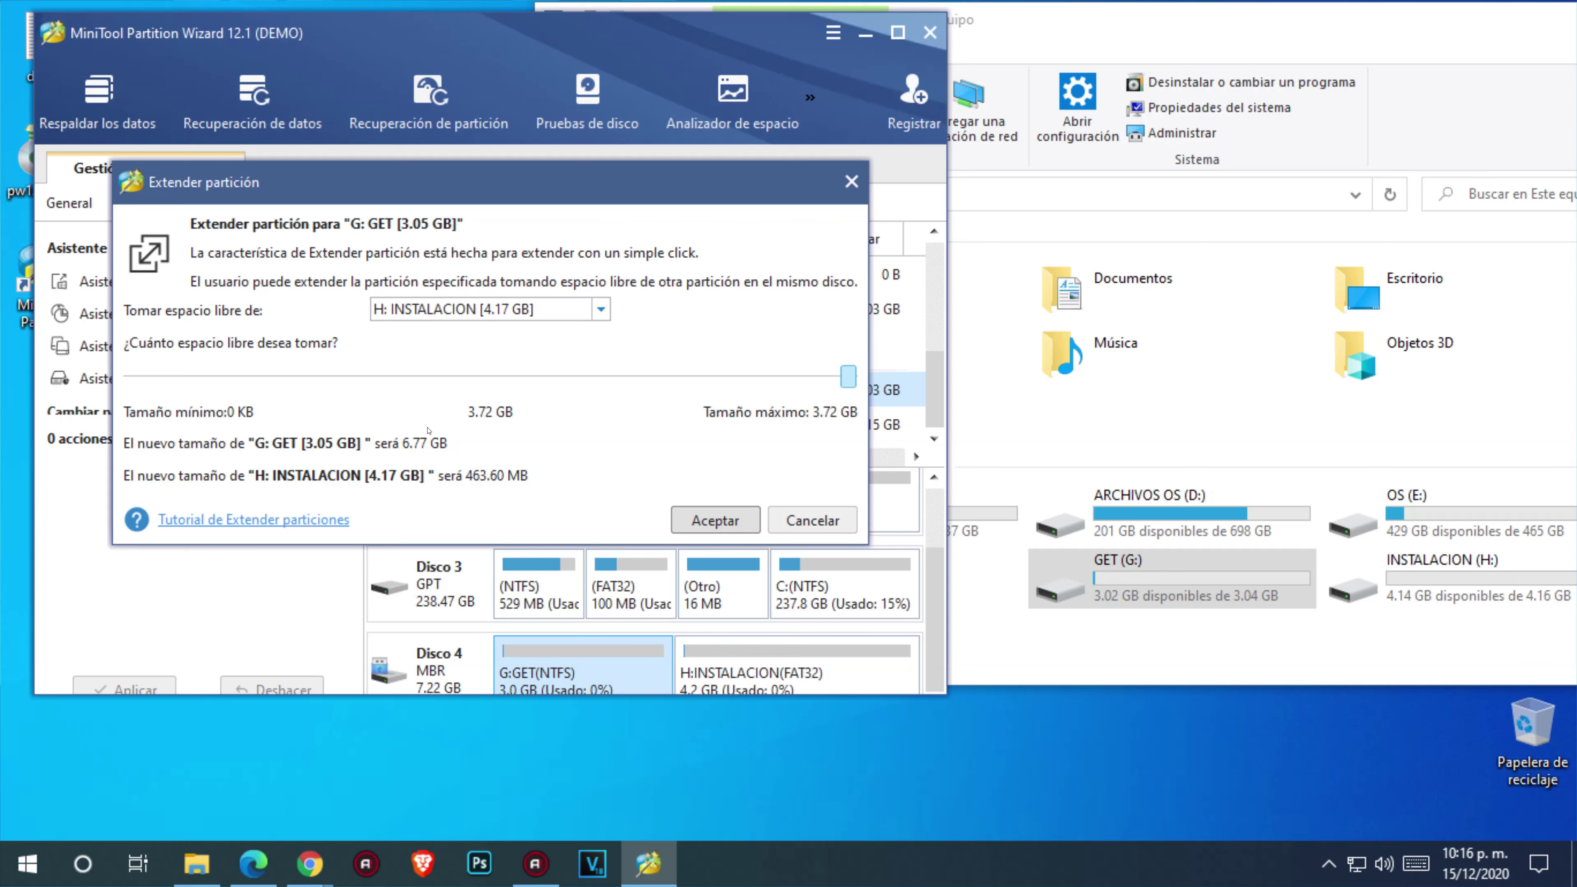
left_click(605, 300)
left_click(604, 304)
left_click(730, 522)
left_click(730, 521)
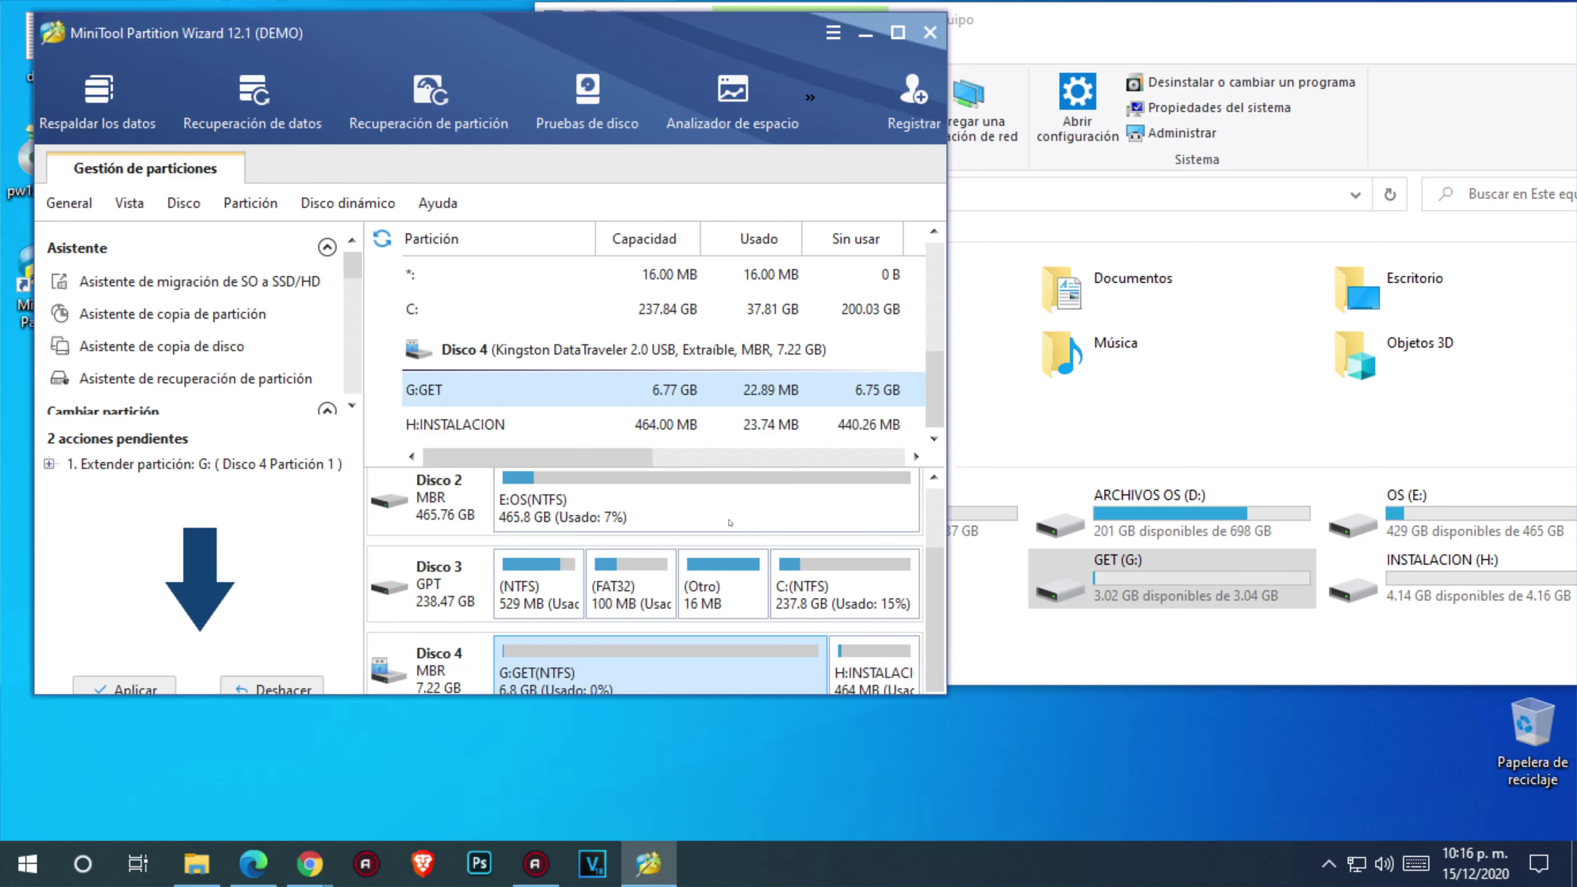
left_click(144, 687)
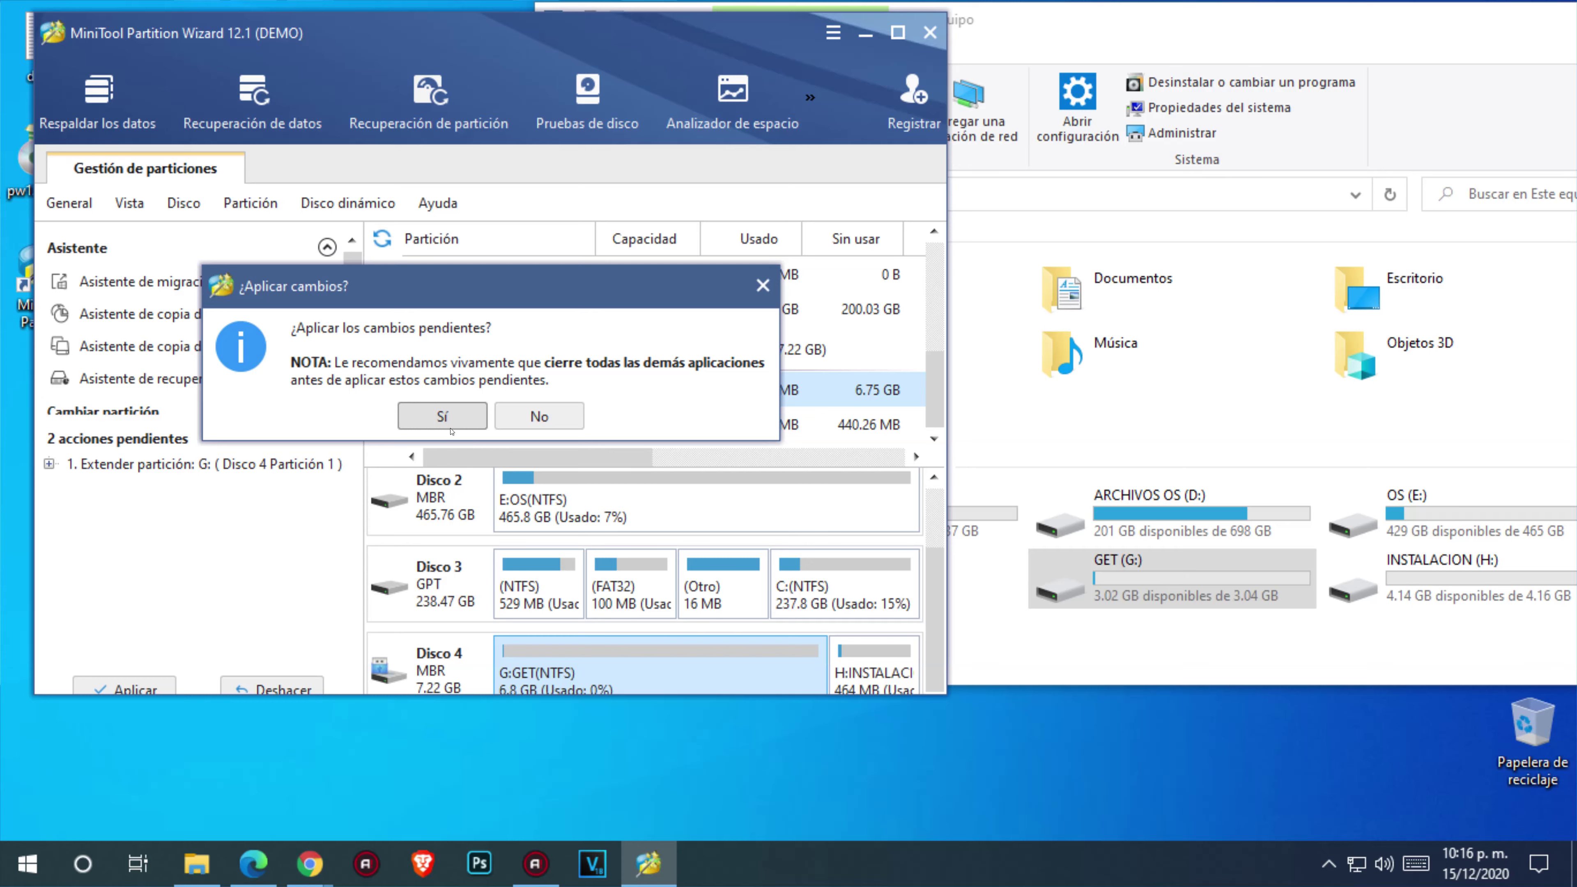
left_click(451, 424)
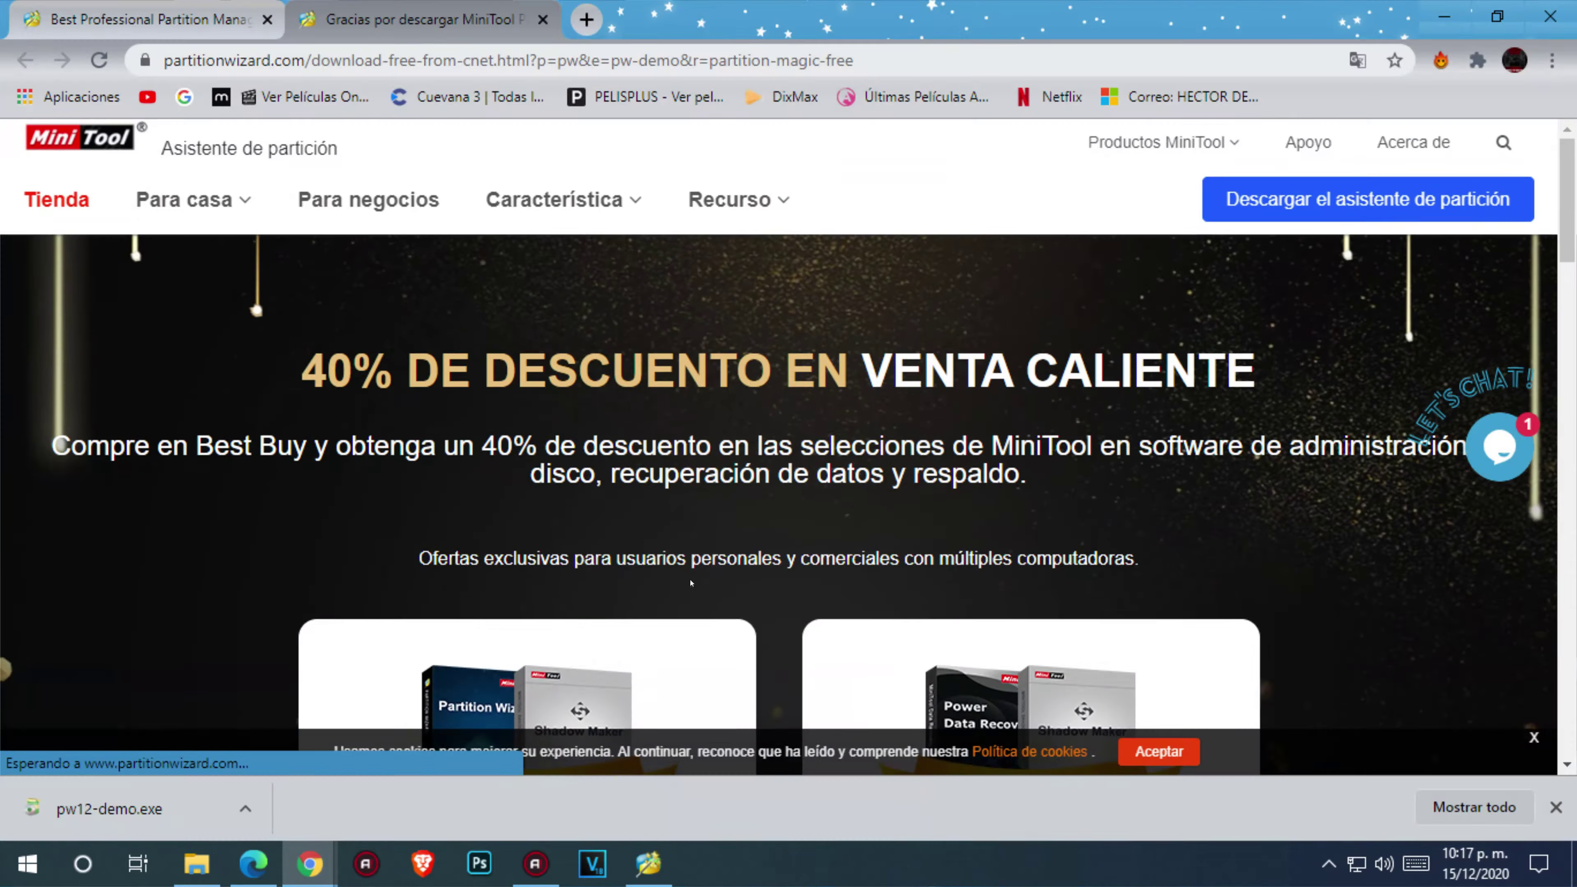
Examine the discounted MiniTool product bundles on the Partition Wizard web page and close the downloads bar
scroll(788, 434, "down", 10)
scroll(788, 435, "up", 10)
scroll(553, 587, "up", 2)
scroll(566, 576, "down", 10)
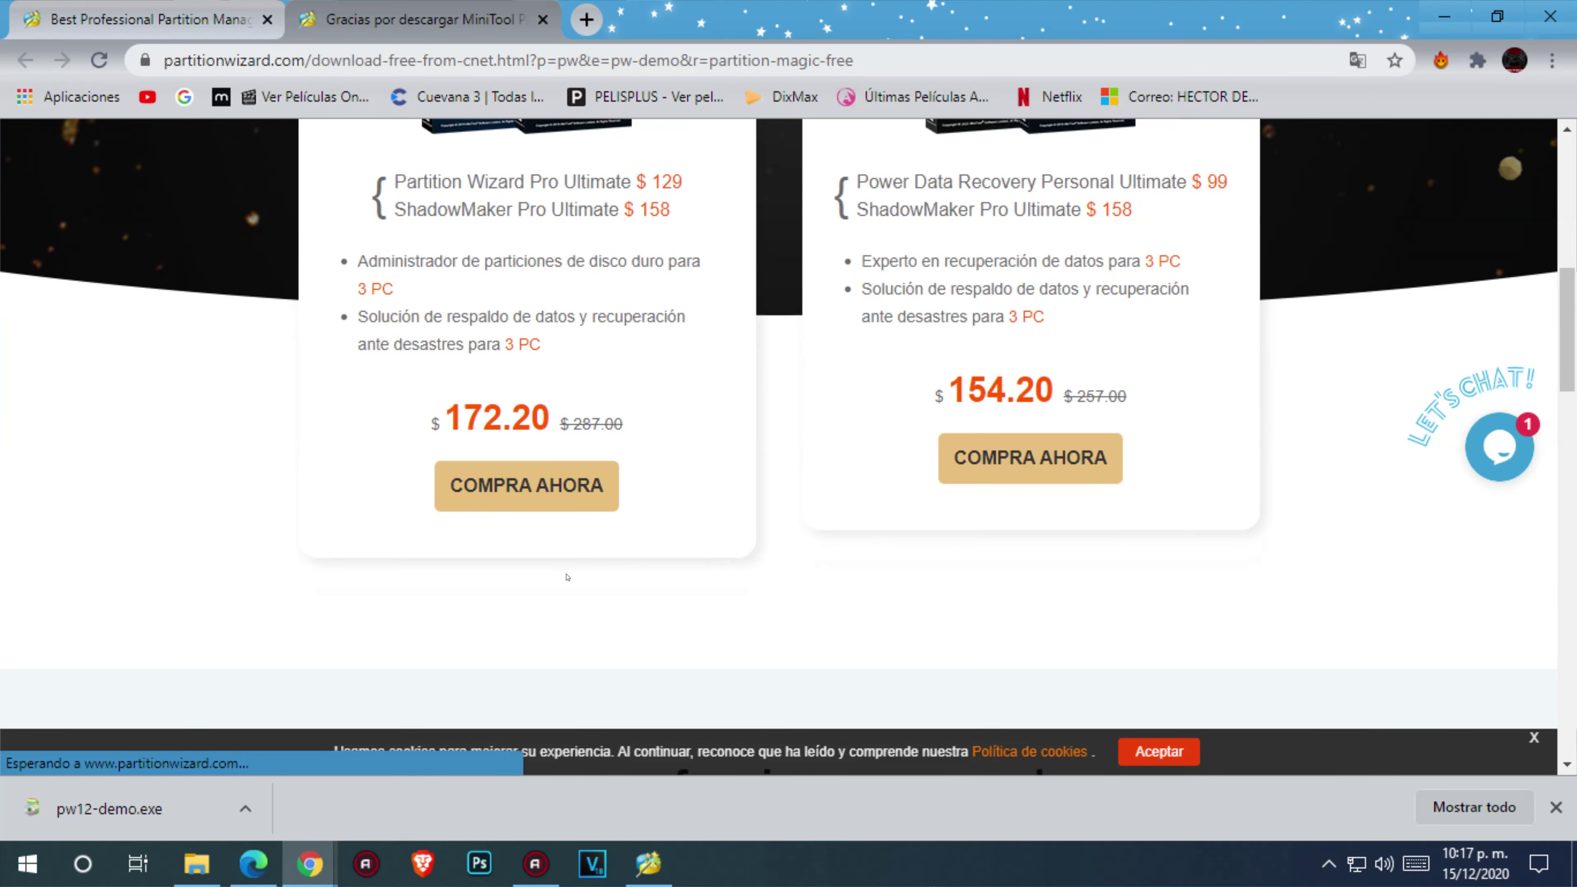
scroll(770, 602, "up", 1)
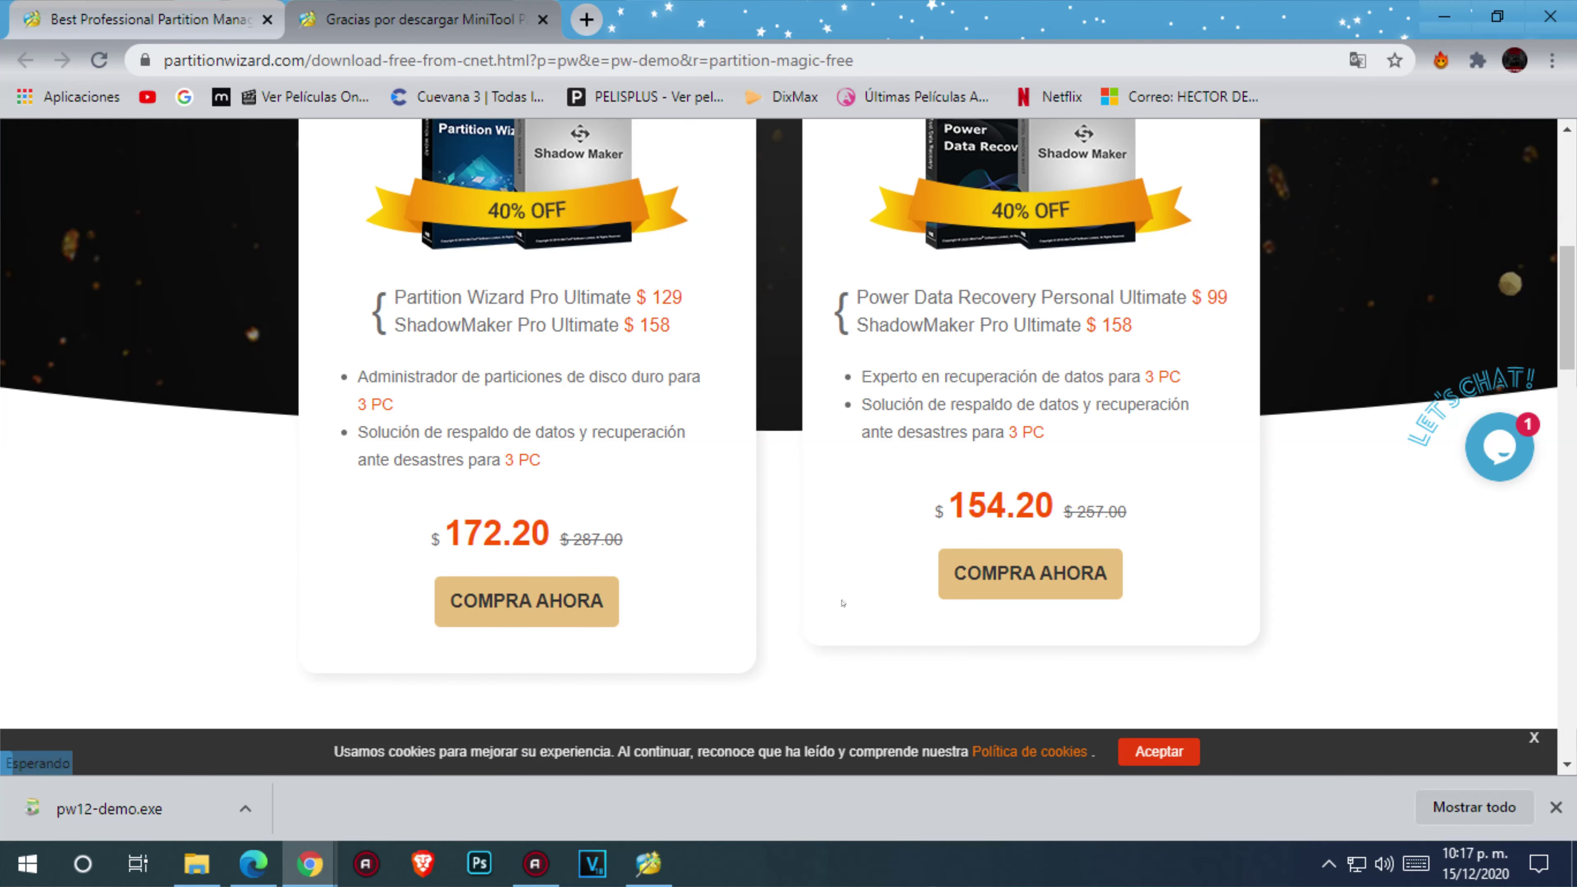
left_click_drag(1034, 433, 982, 566)
scroll(981, 566, "up", 8)
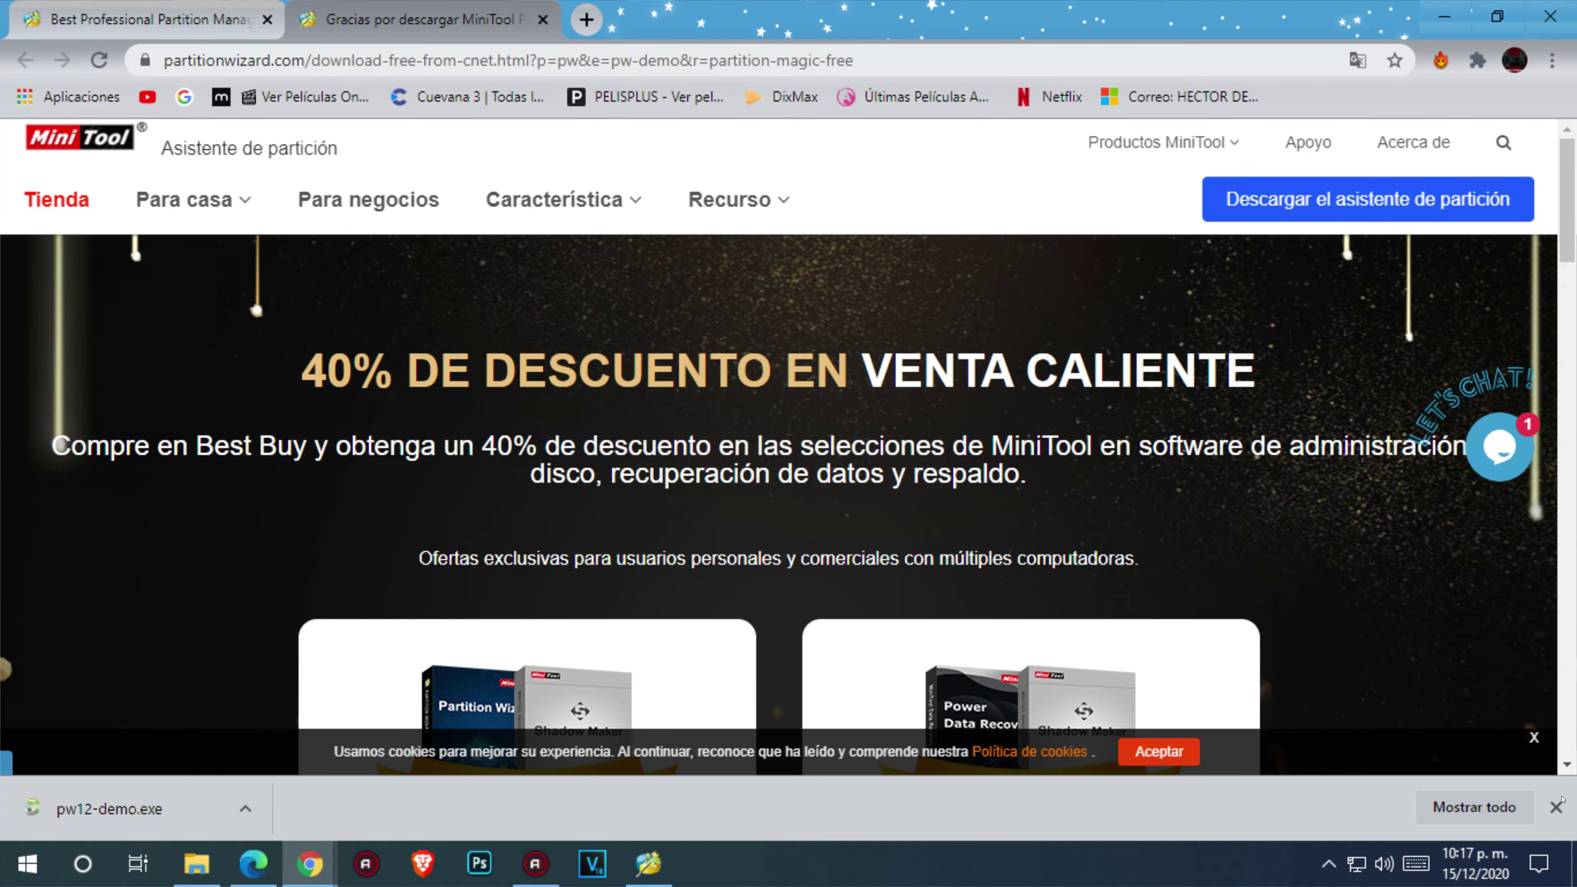
left_click(1555, 807)
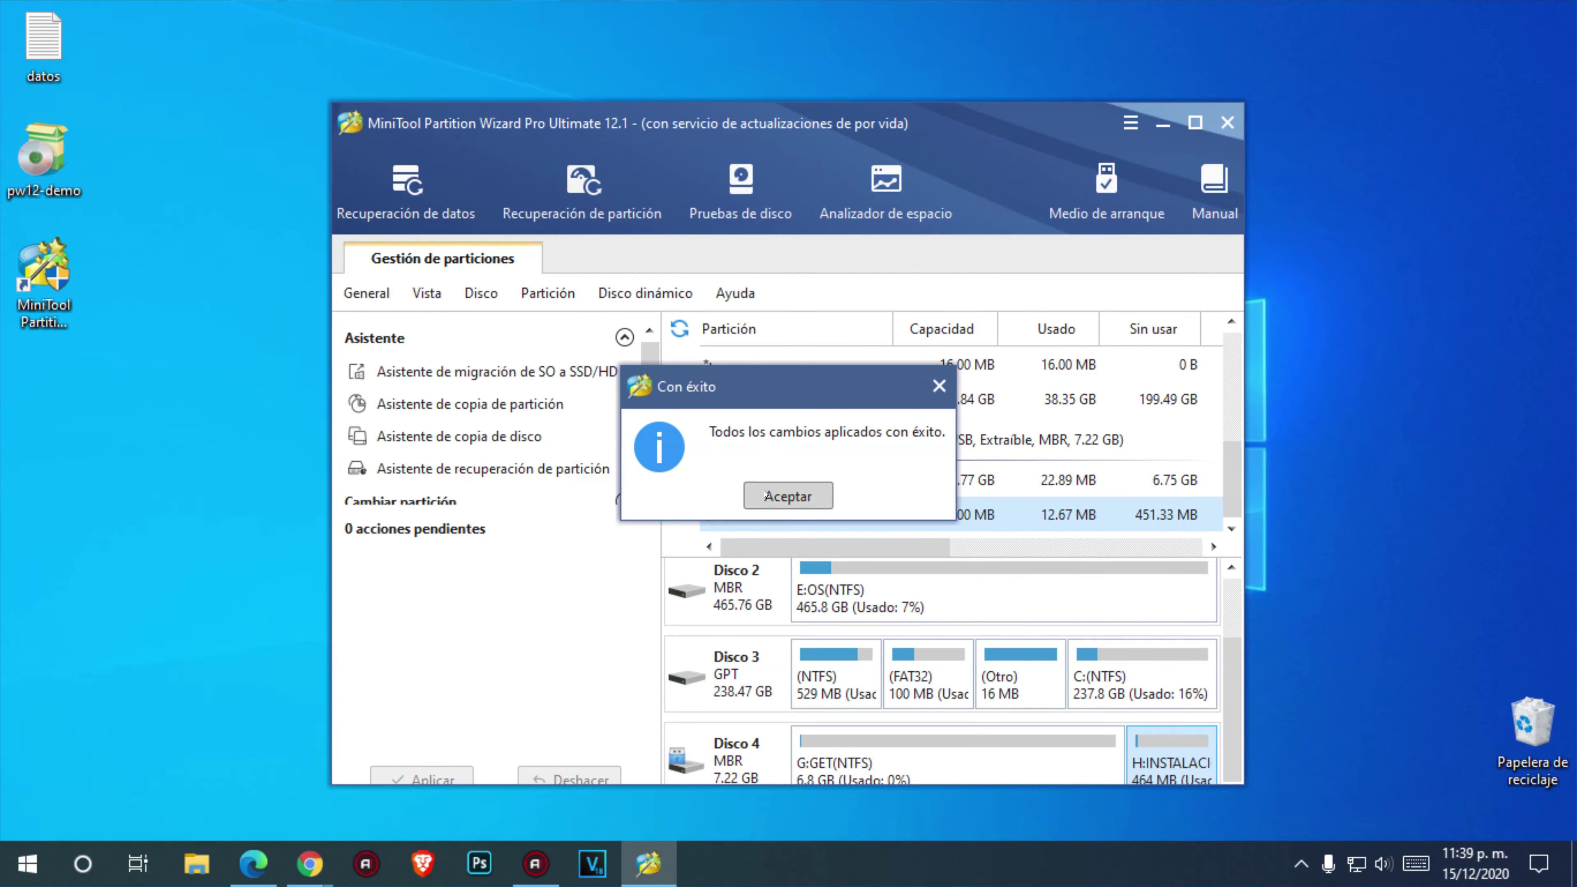
Dismiss the completion message, then switch to File Explorer to check the sizes and contents of INSTALACION (H:) and GET (G:)
left_click(801, 495)
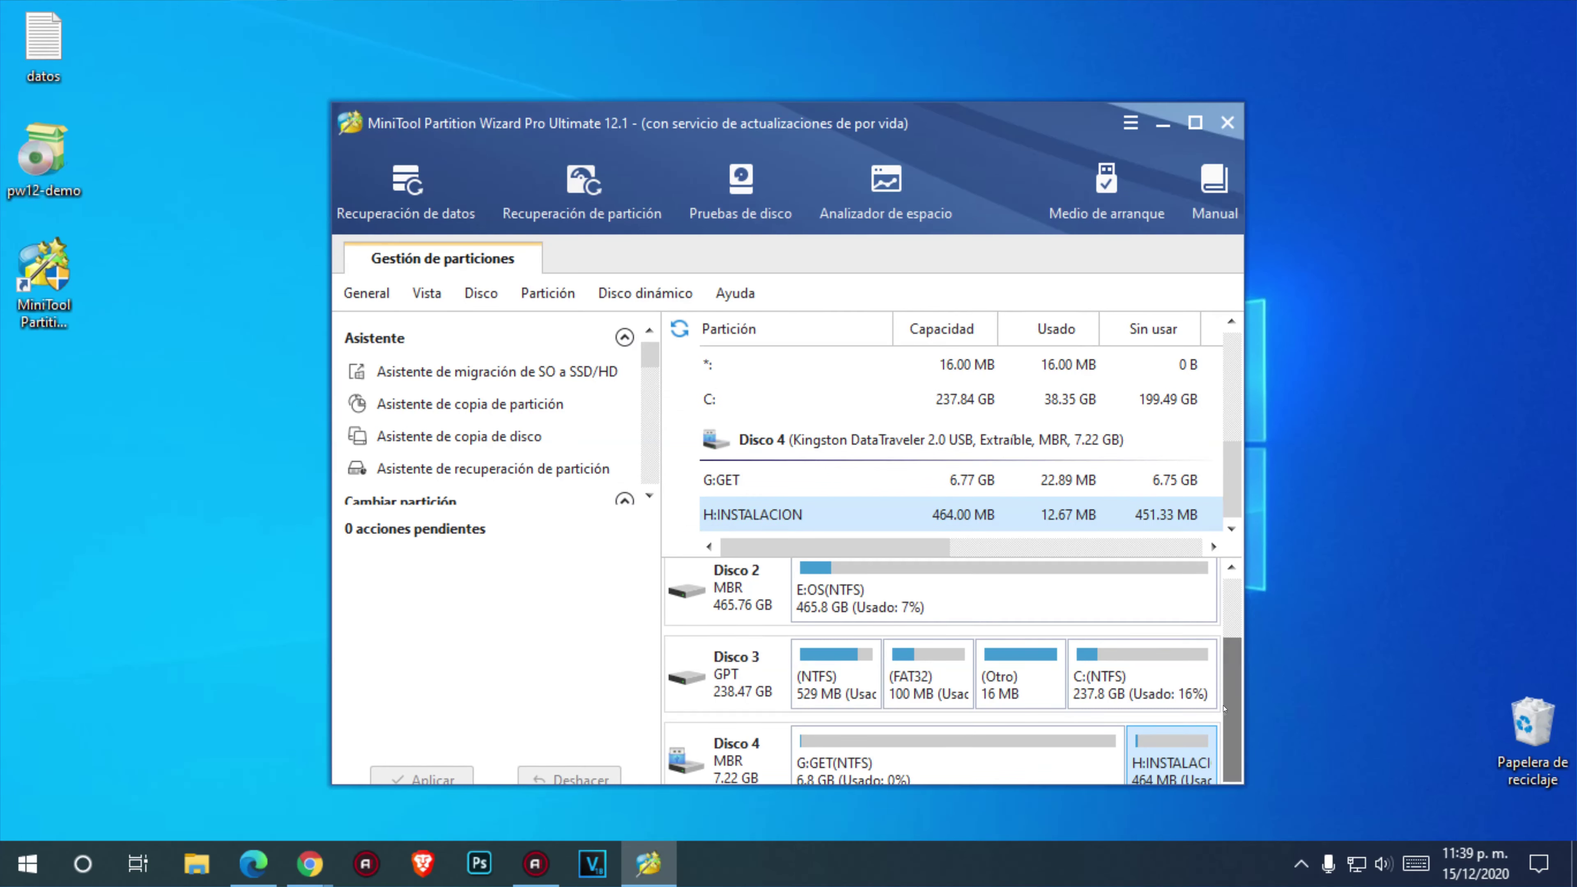
key("super+e")
double_click(870, 583)
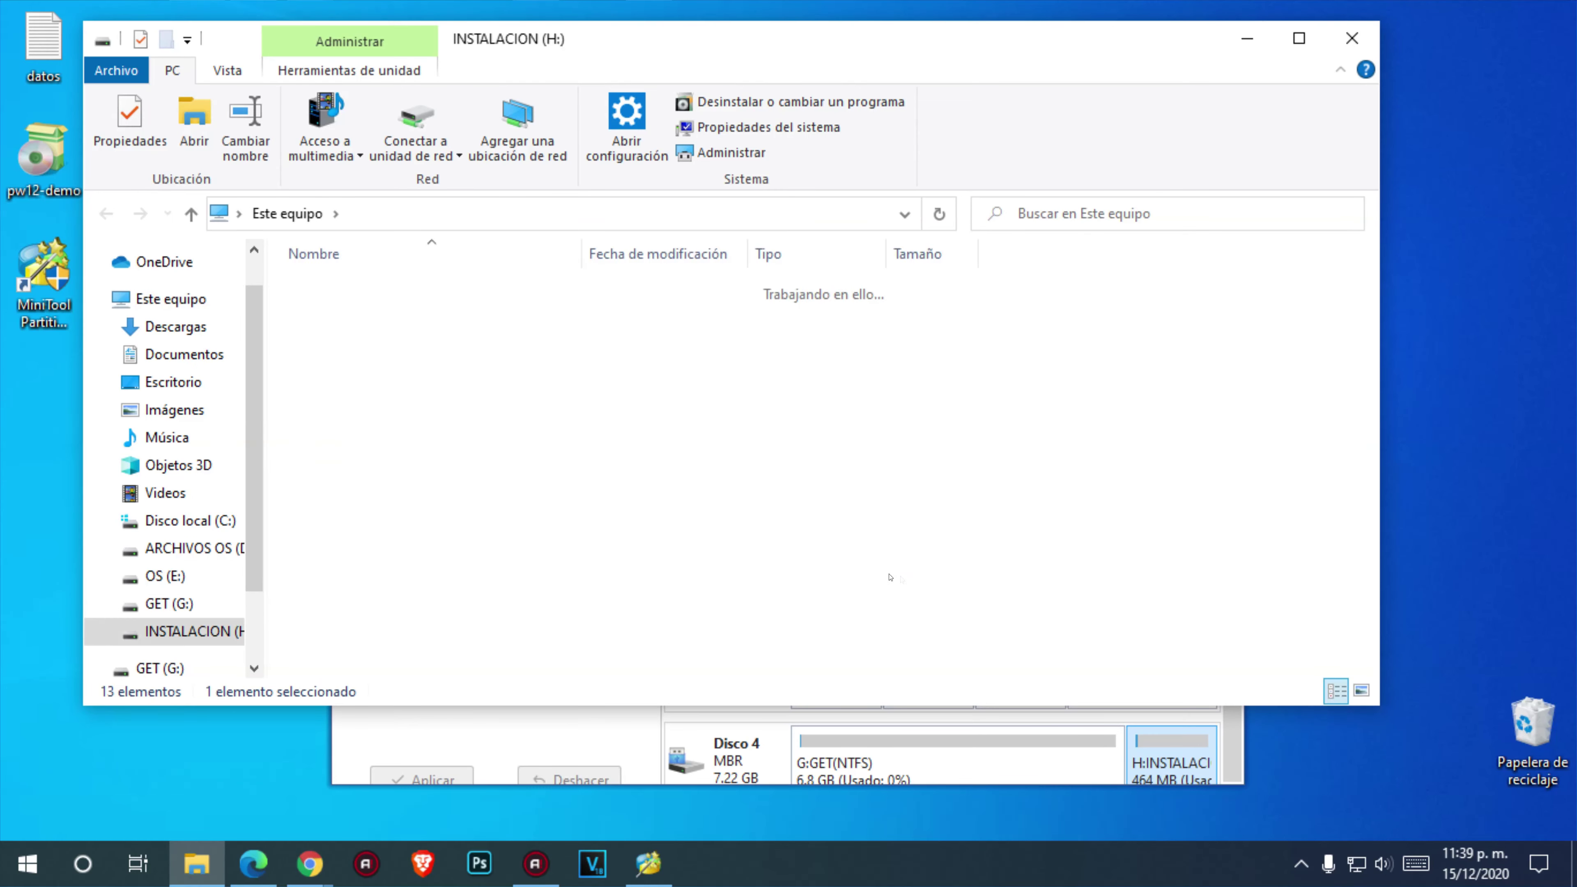
key("alt+Left")
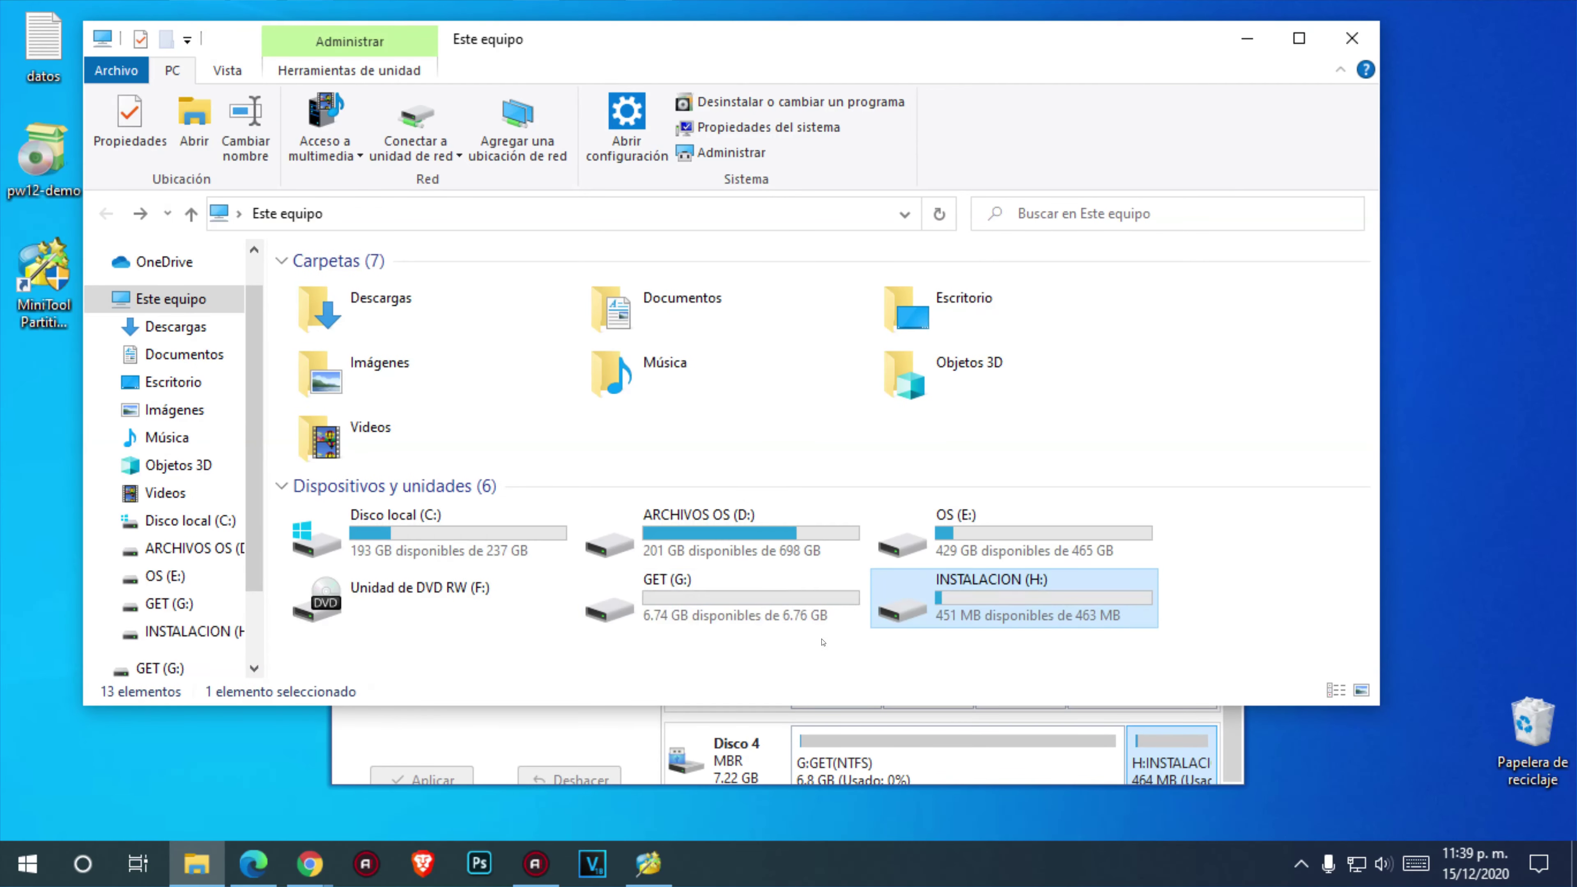
double_click(704, 626)
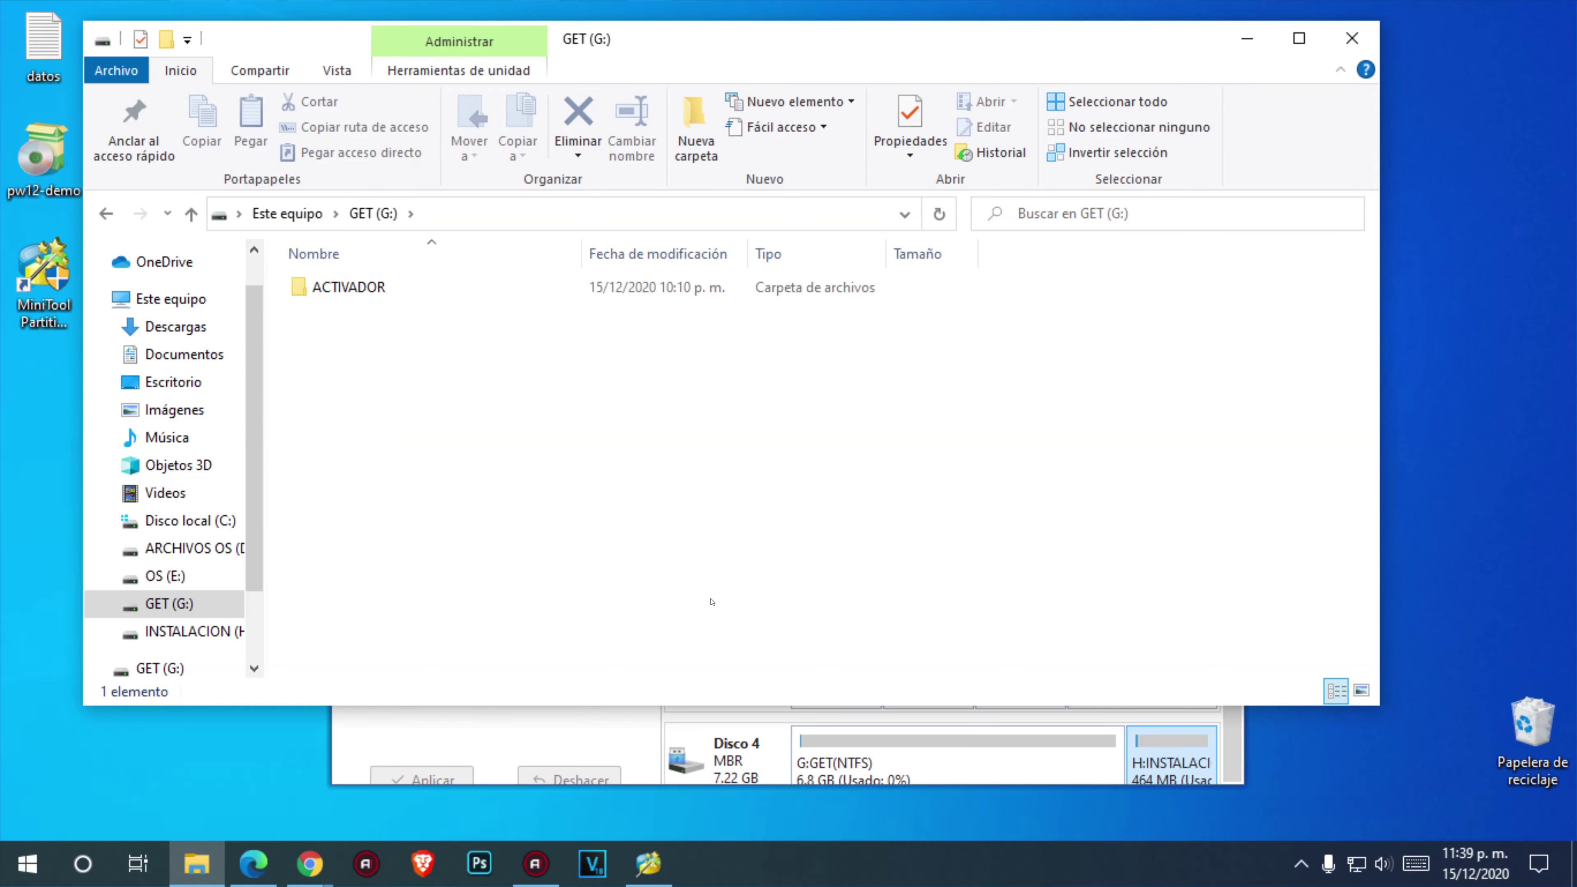
key("alt+Left")
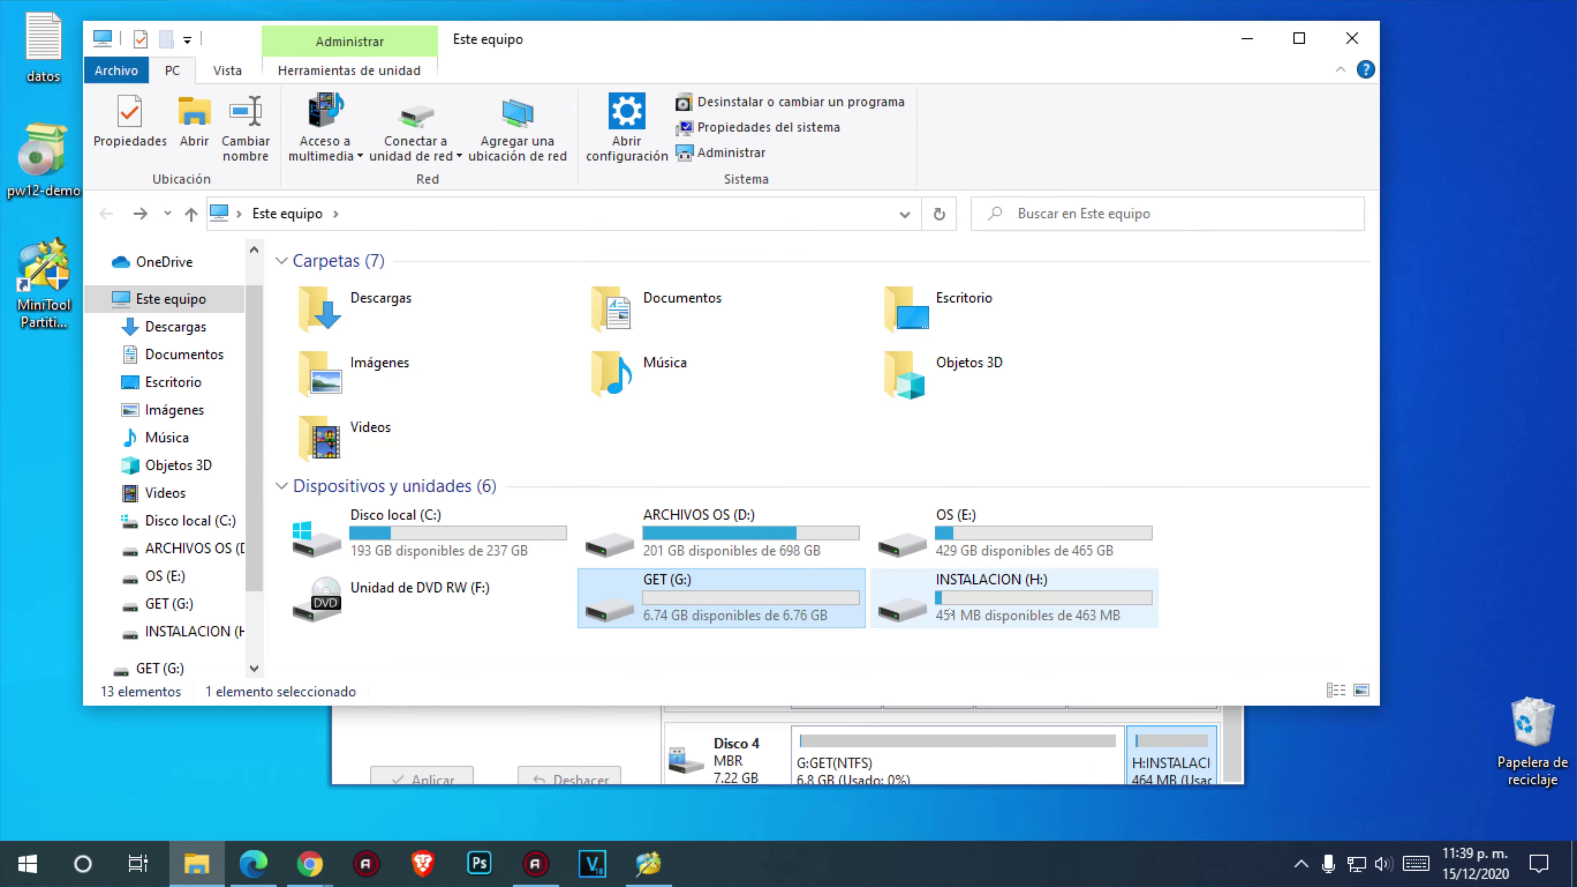
double_click(1019, 614)
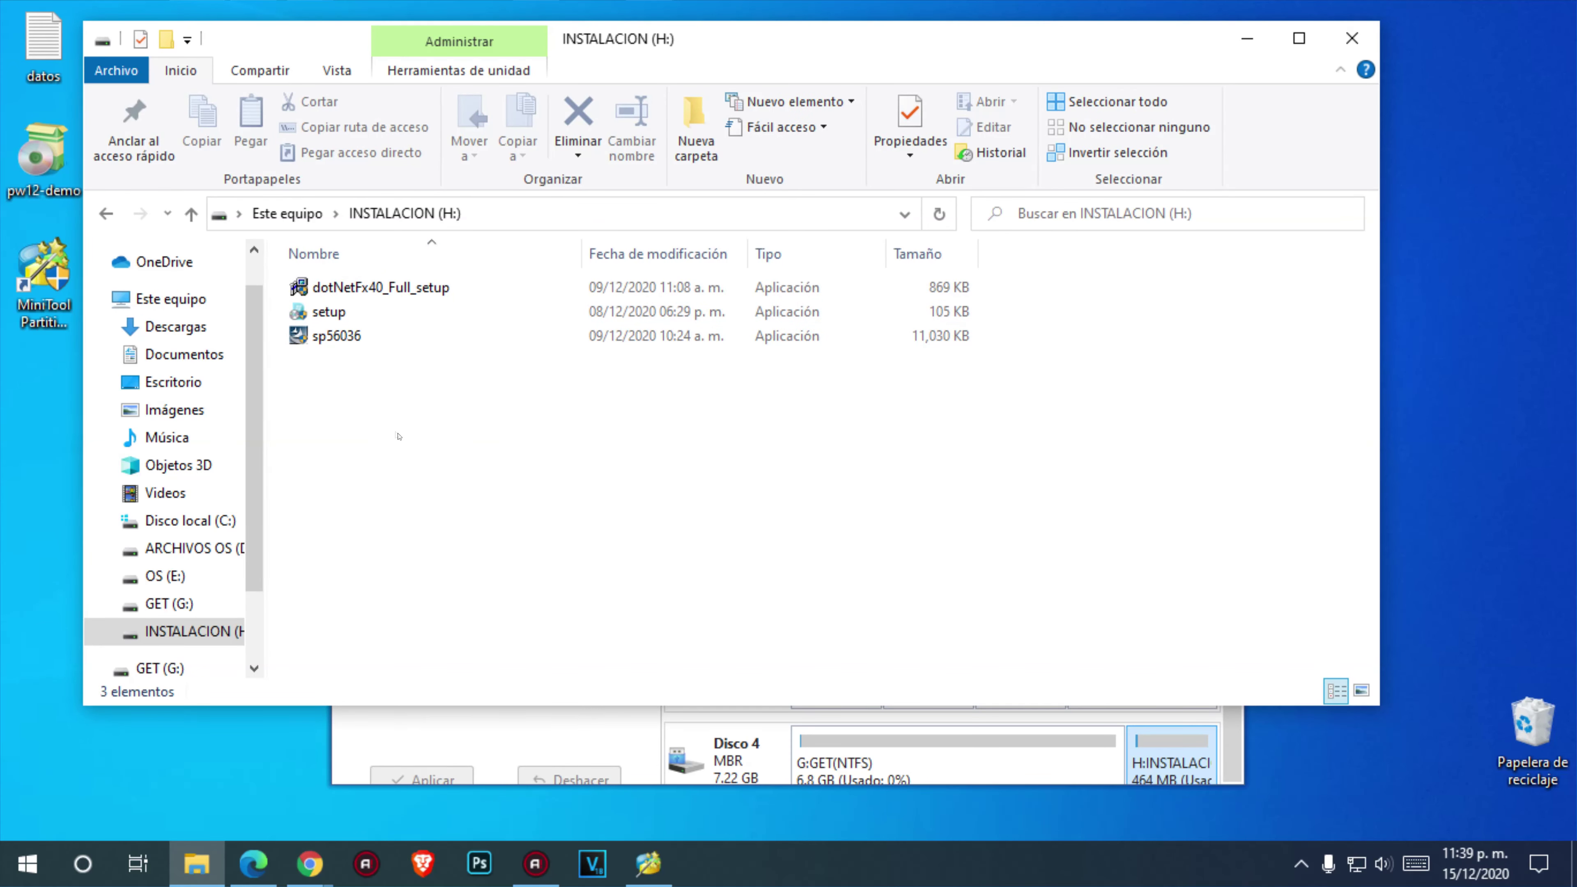
left_click_drag(396, 456, 320, 278)
left_click(936, 410)
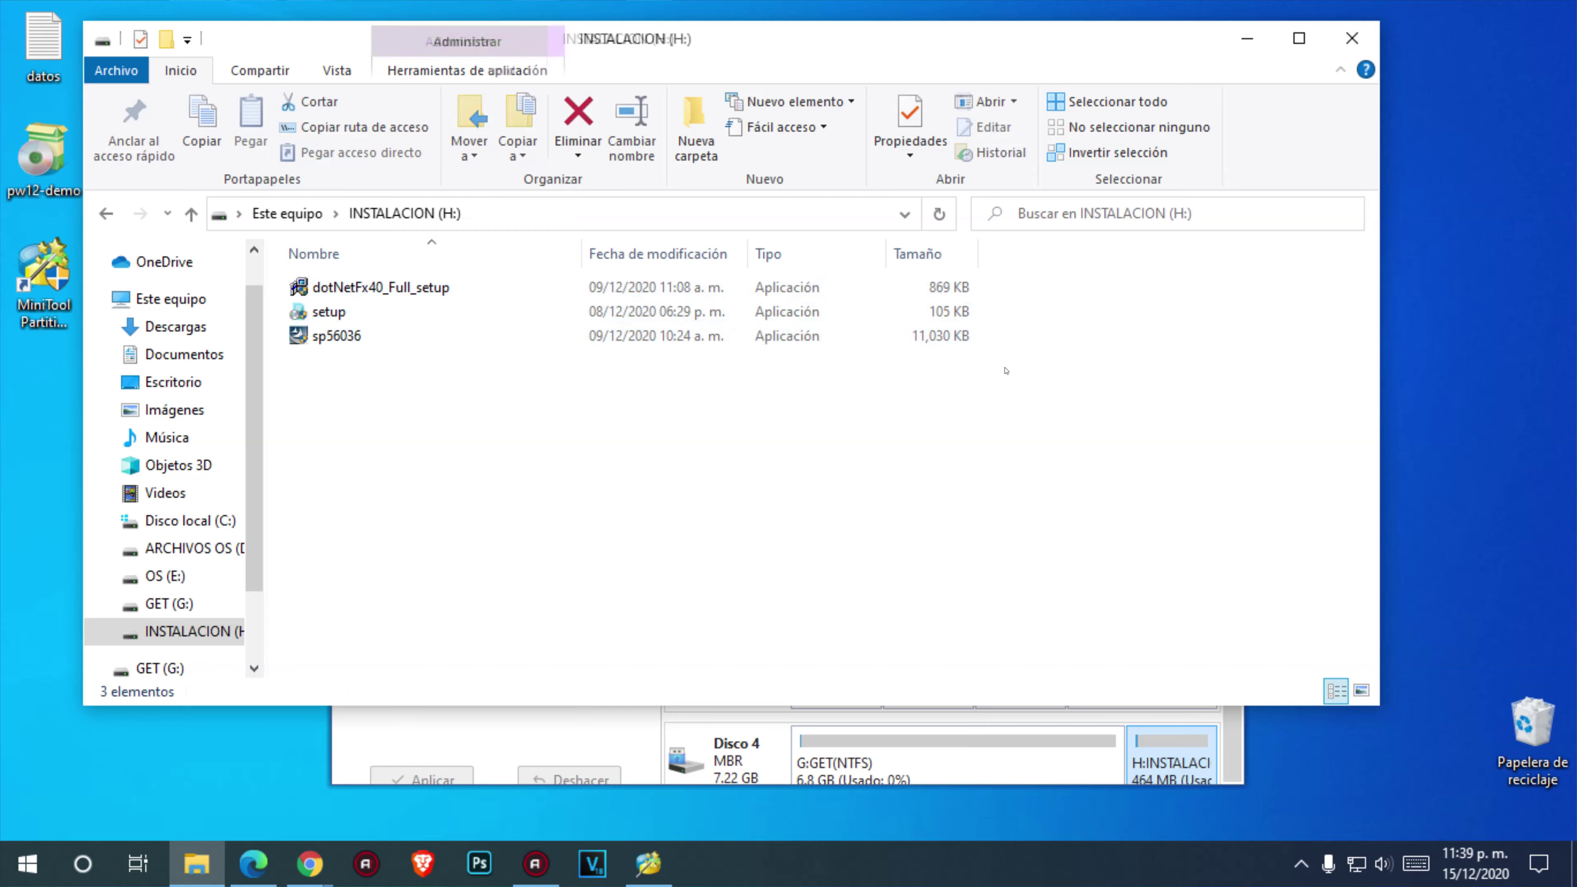
left_click(1351, 38)
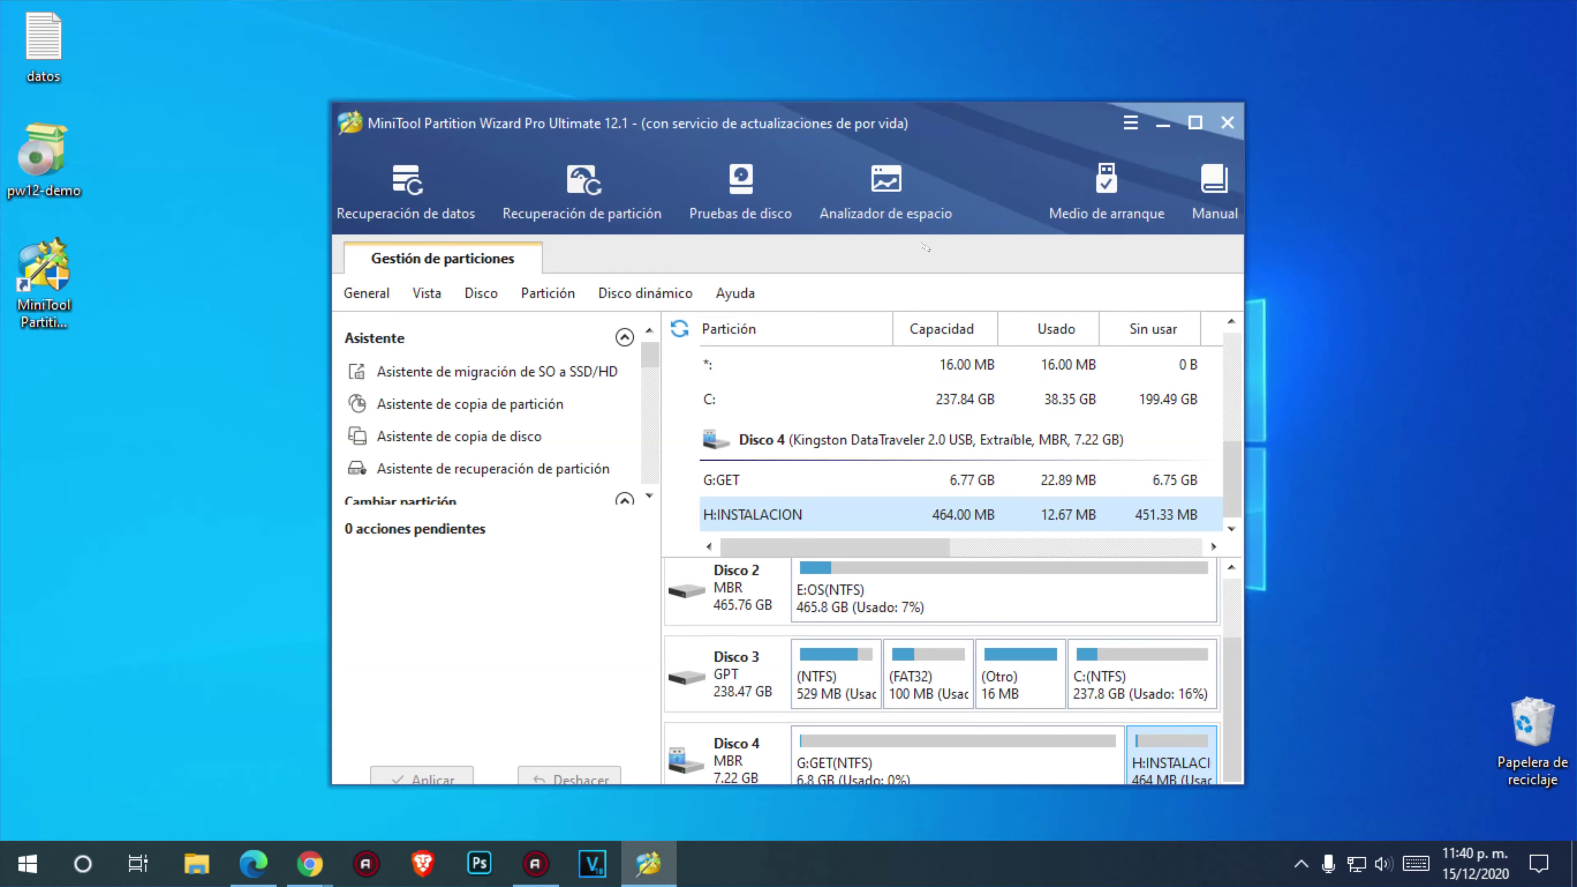
Reposition the Partition Wizard window and review the operations available for the G:GET partition
left_click_drag(931, 125, 877, 61)
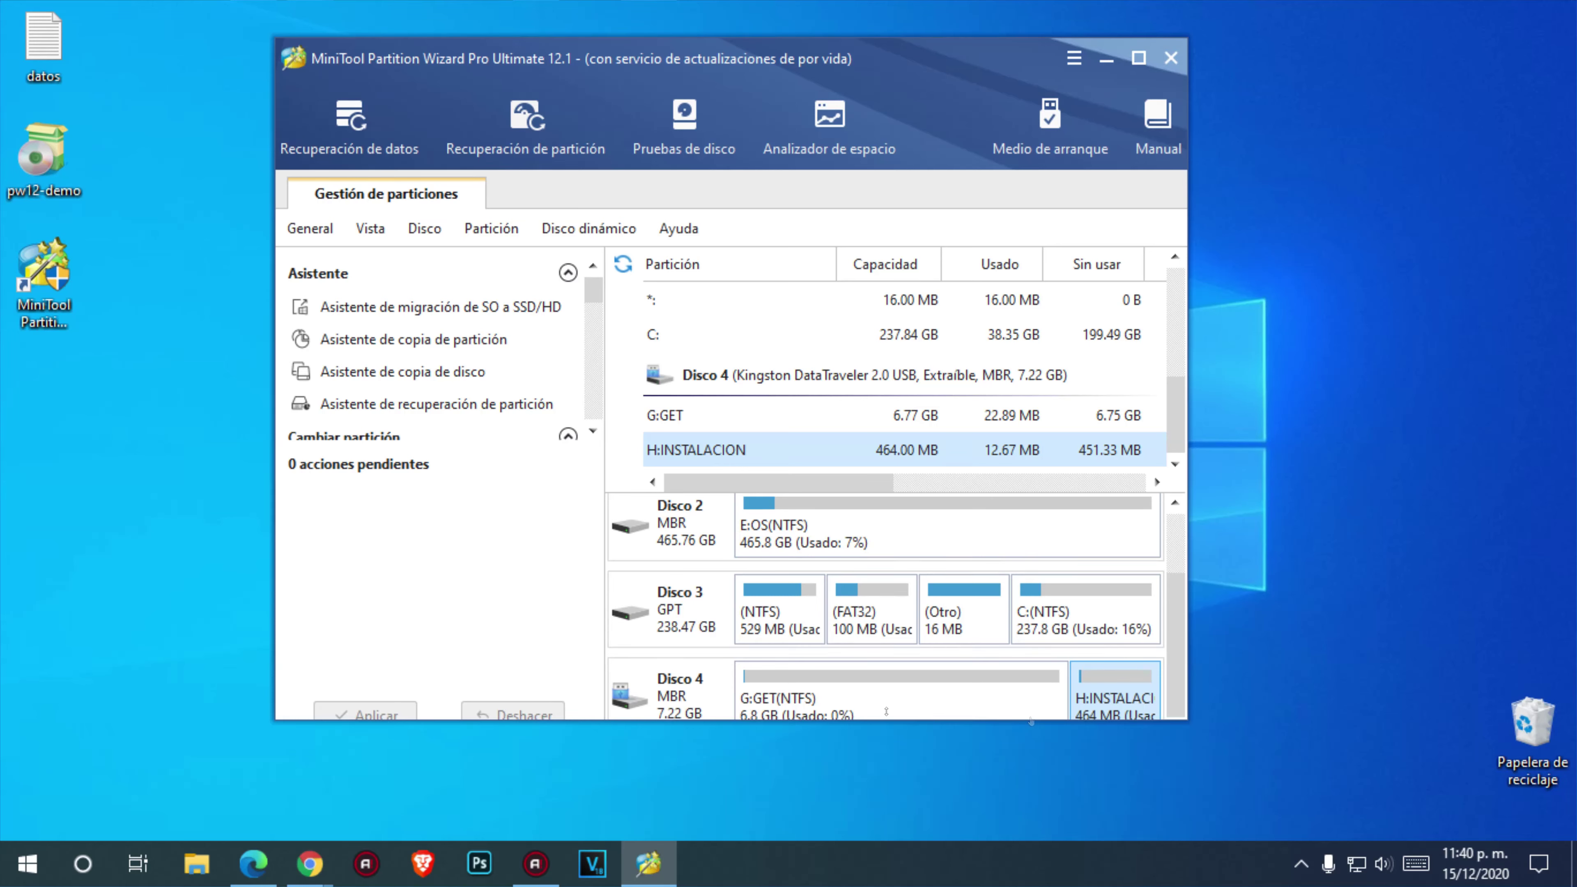
right_click(914, 695)
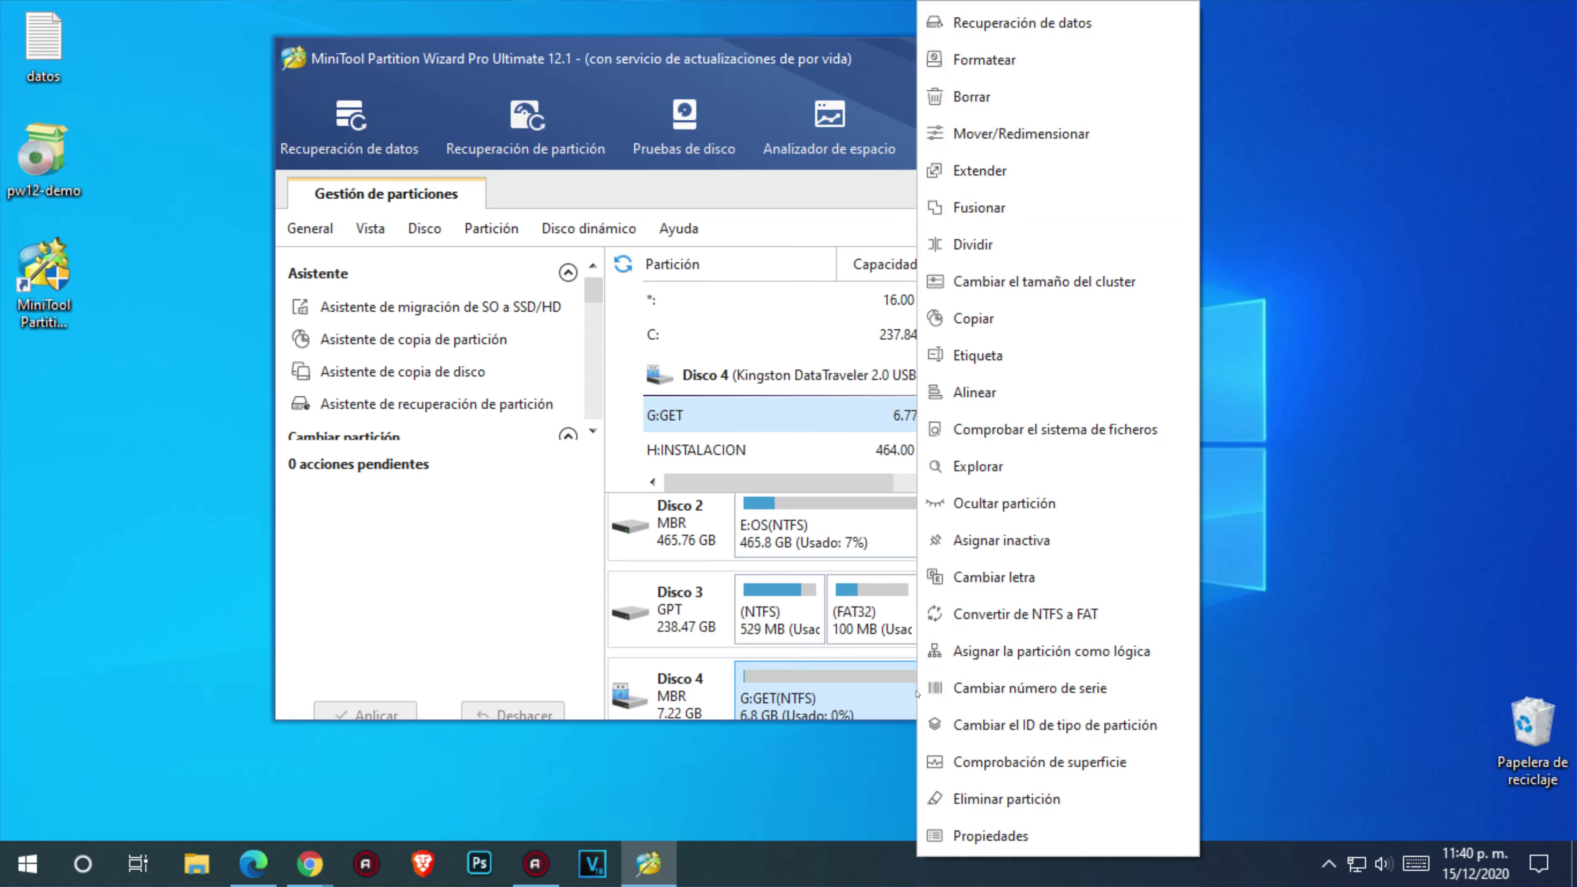
left_click(677, 482)
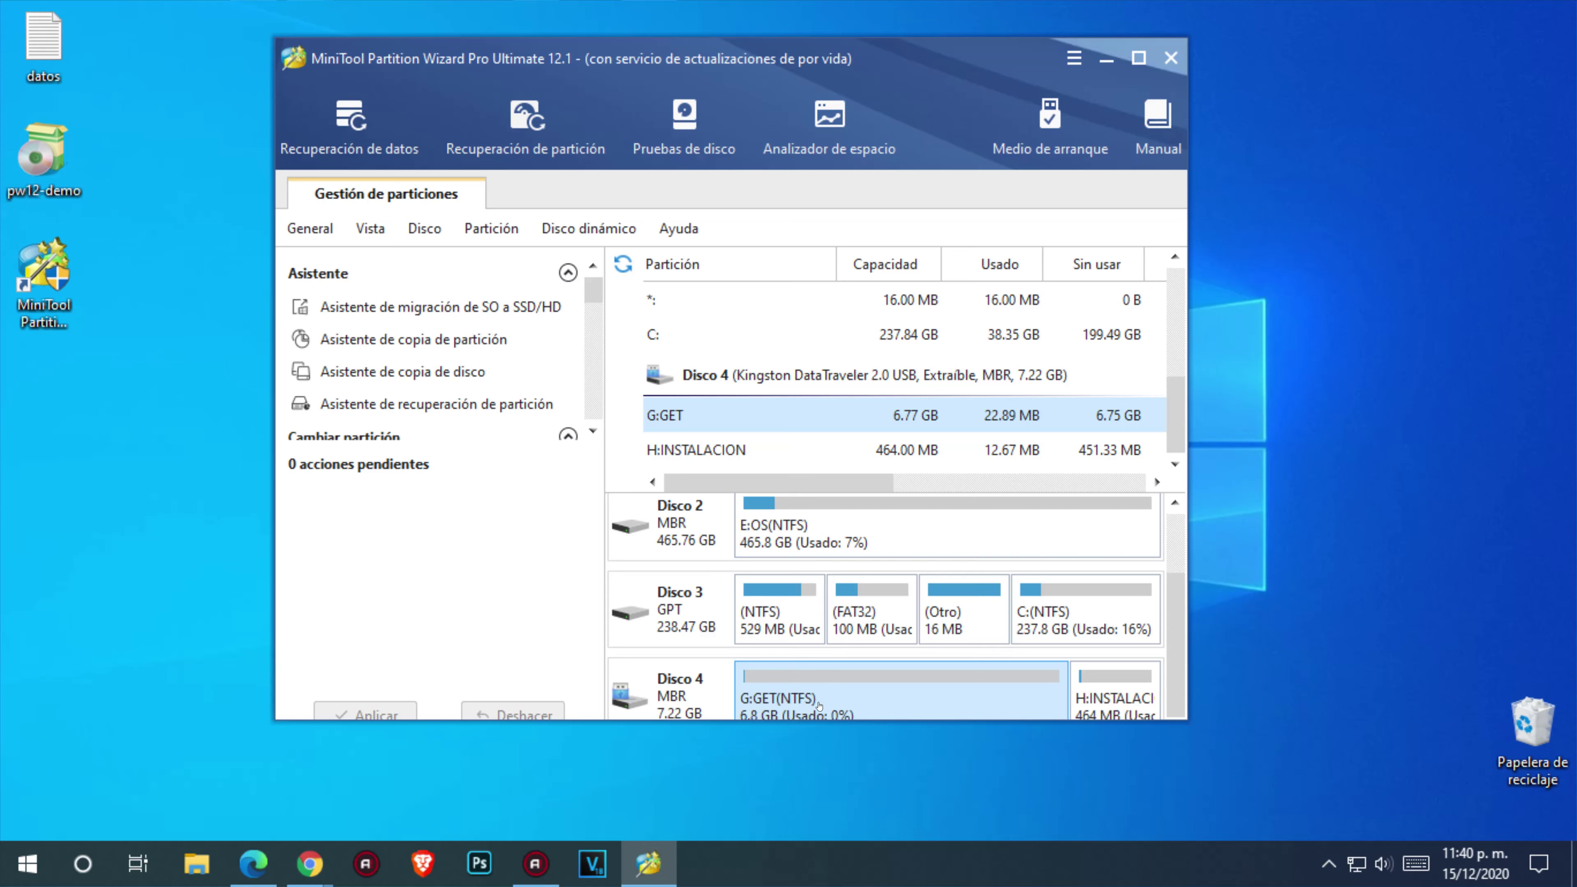
Run the partition recovery wizard on Disco 4, scanning the complete disk with the Escaneo completo method
left_click(525, 125)
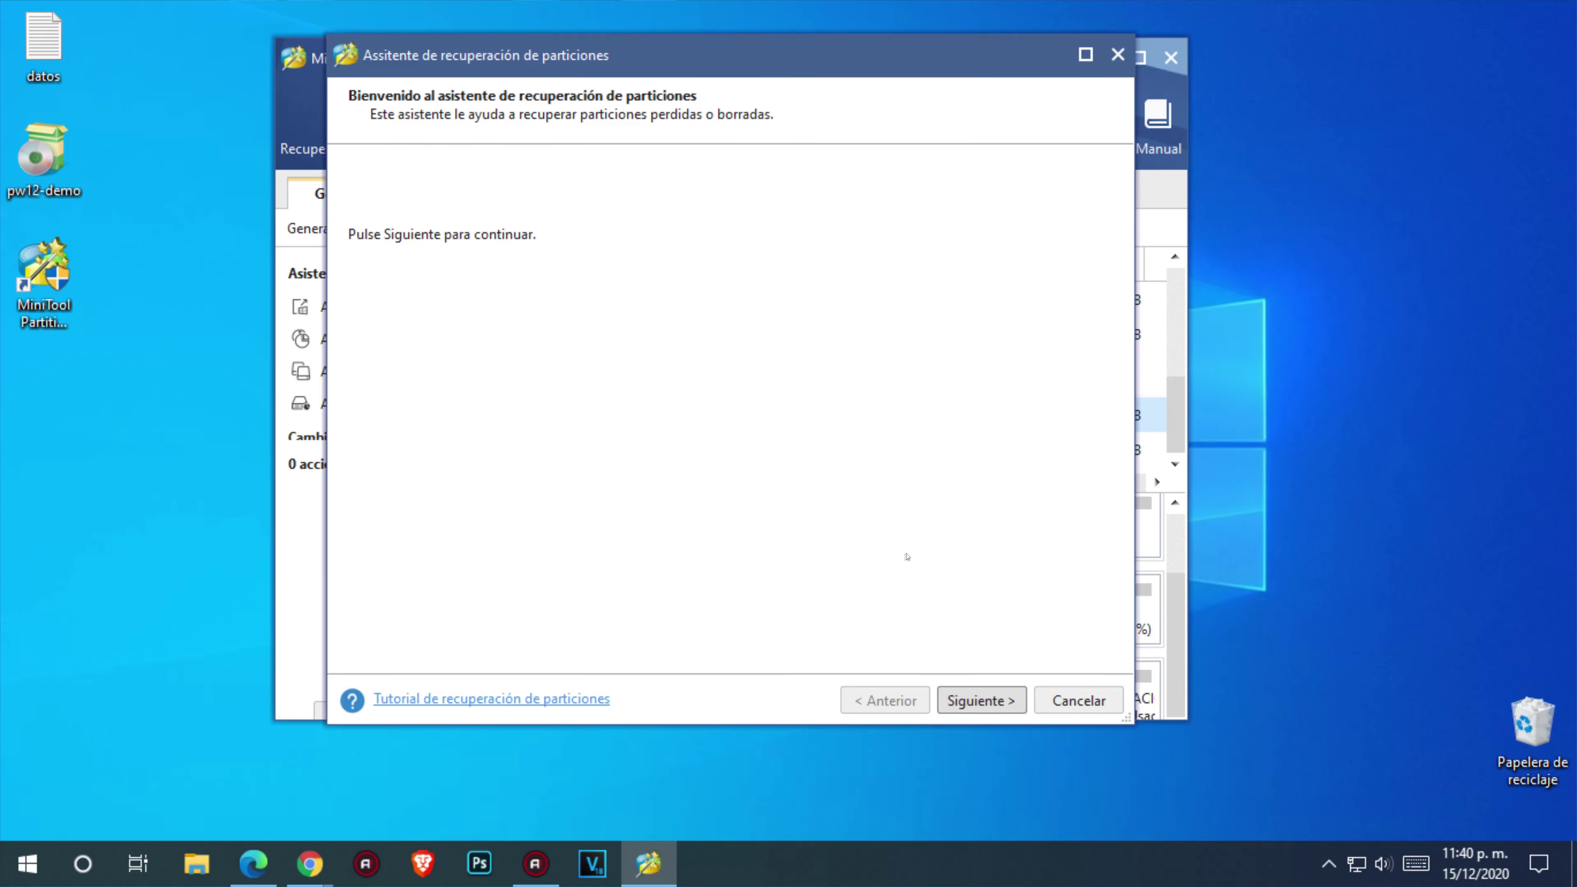
left_click(980, 700)
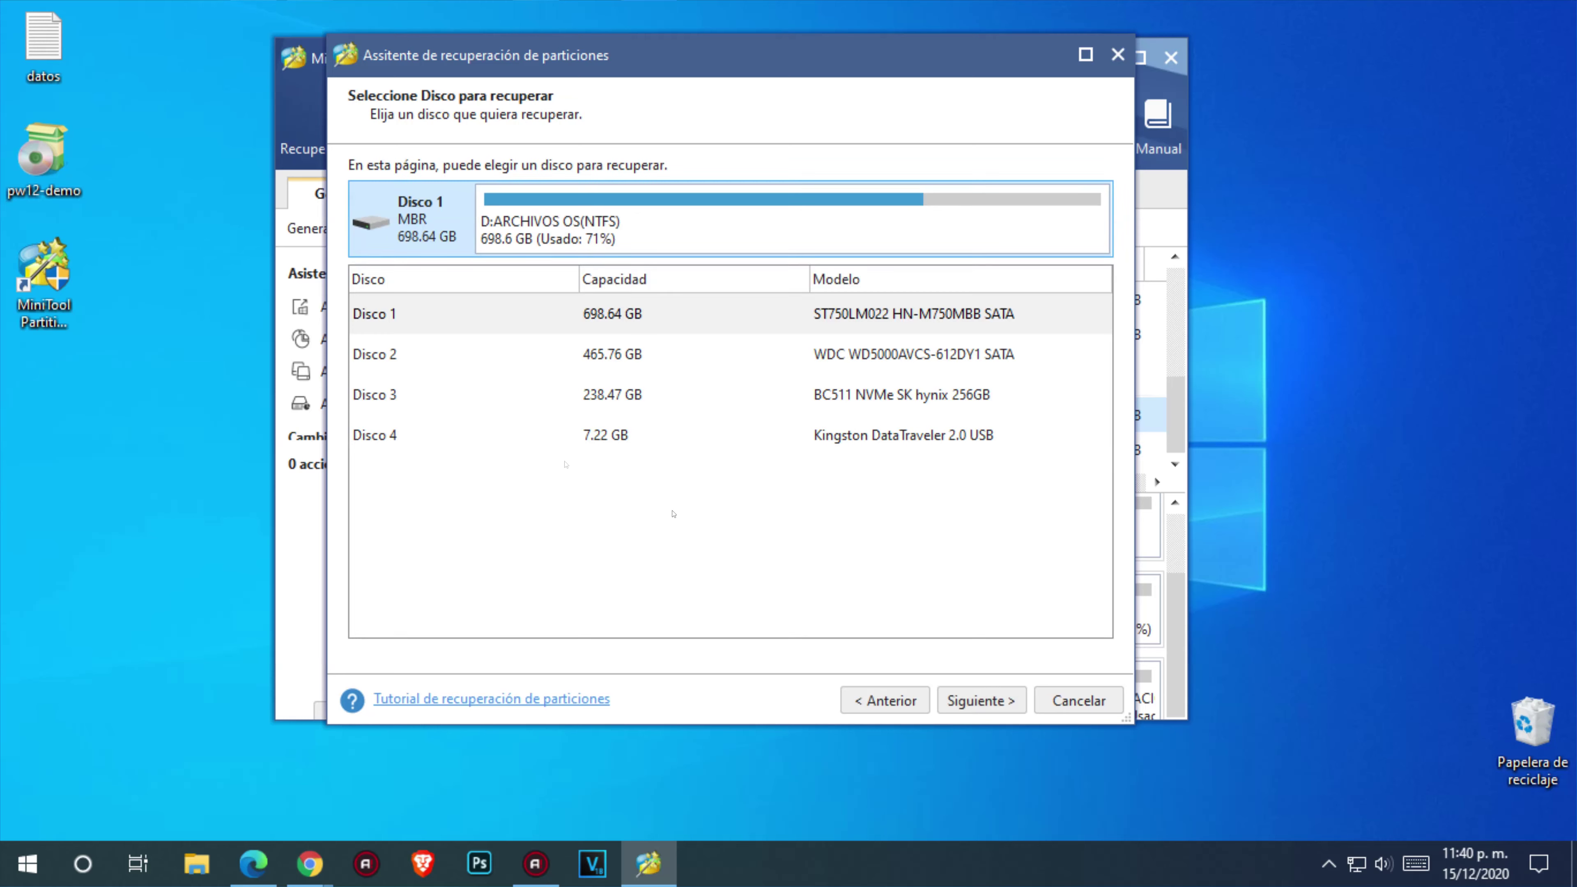
left_click(700, 424)
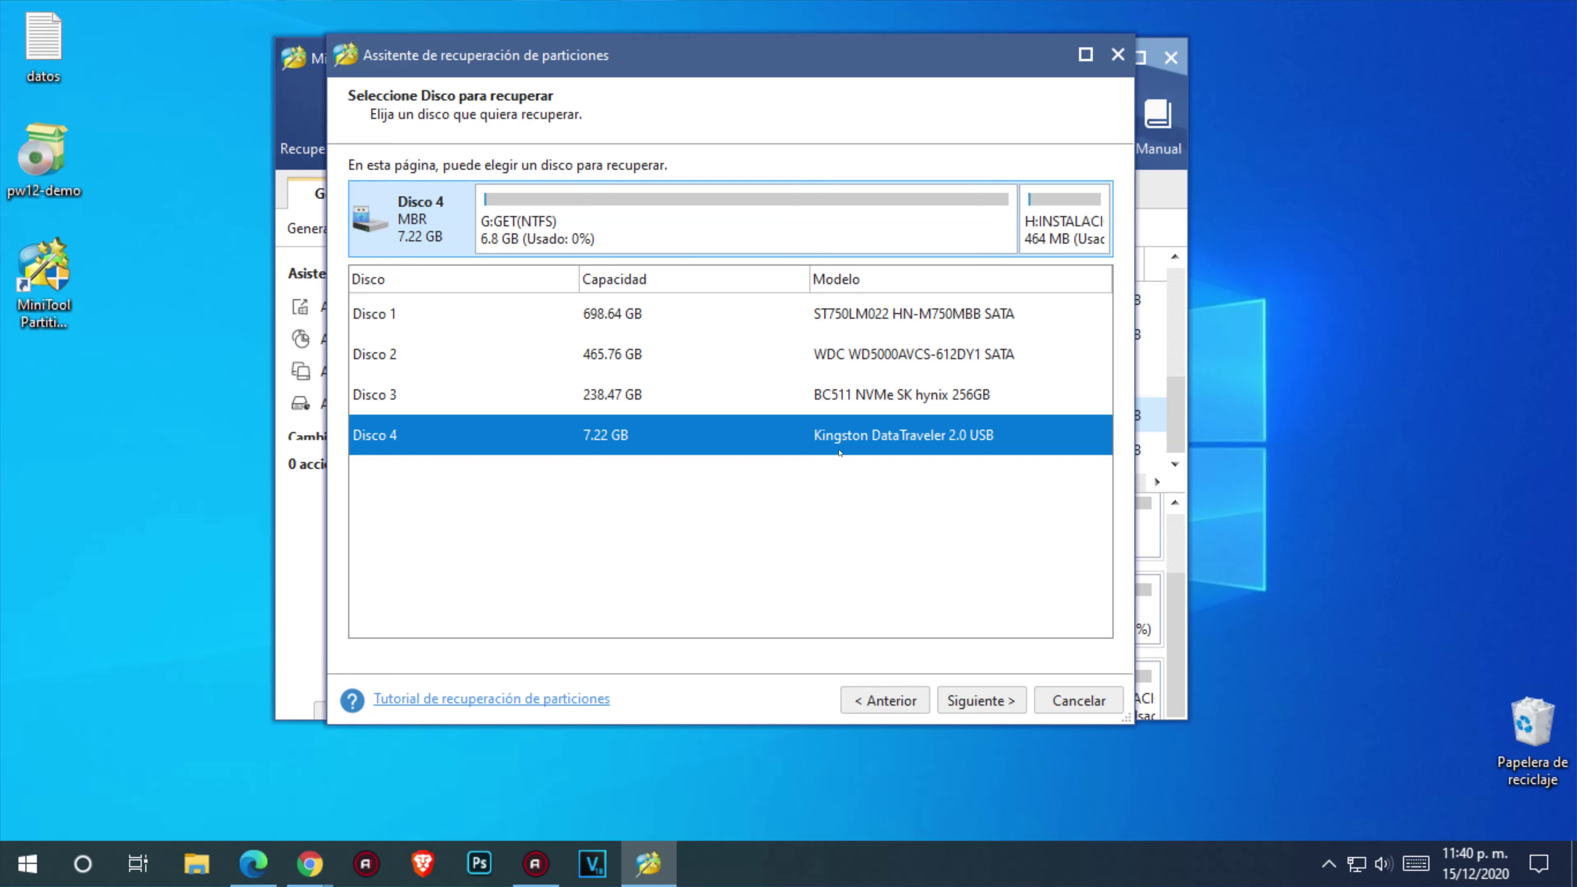
left_click(973, 699)
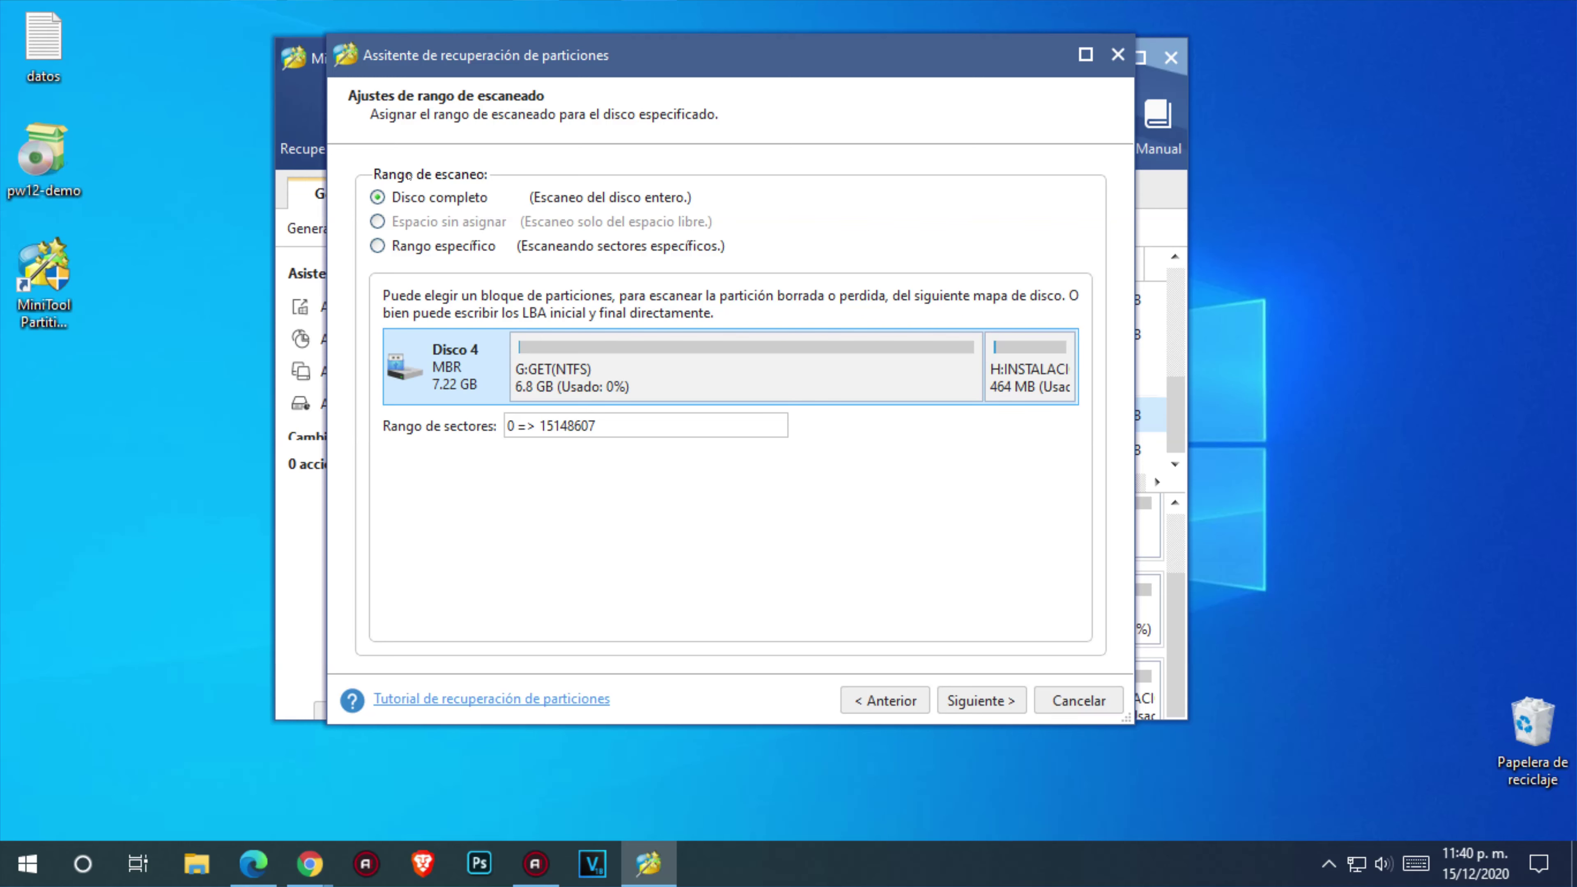
left_click(987, 697)
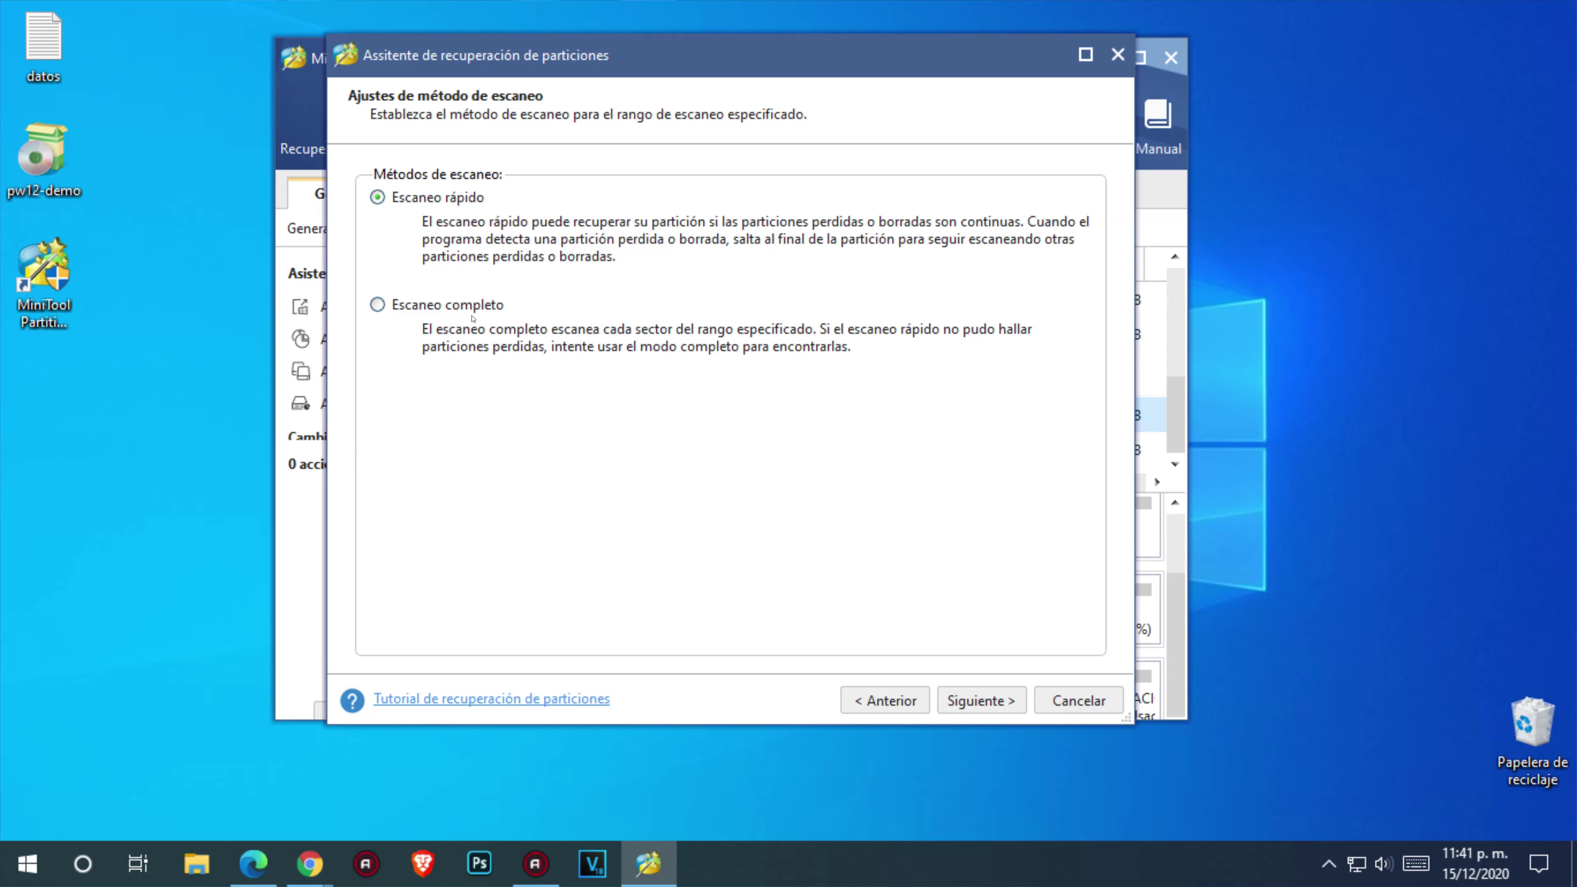
left_click(377, 304)
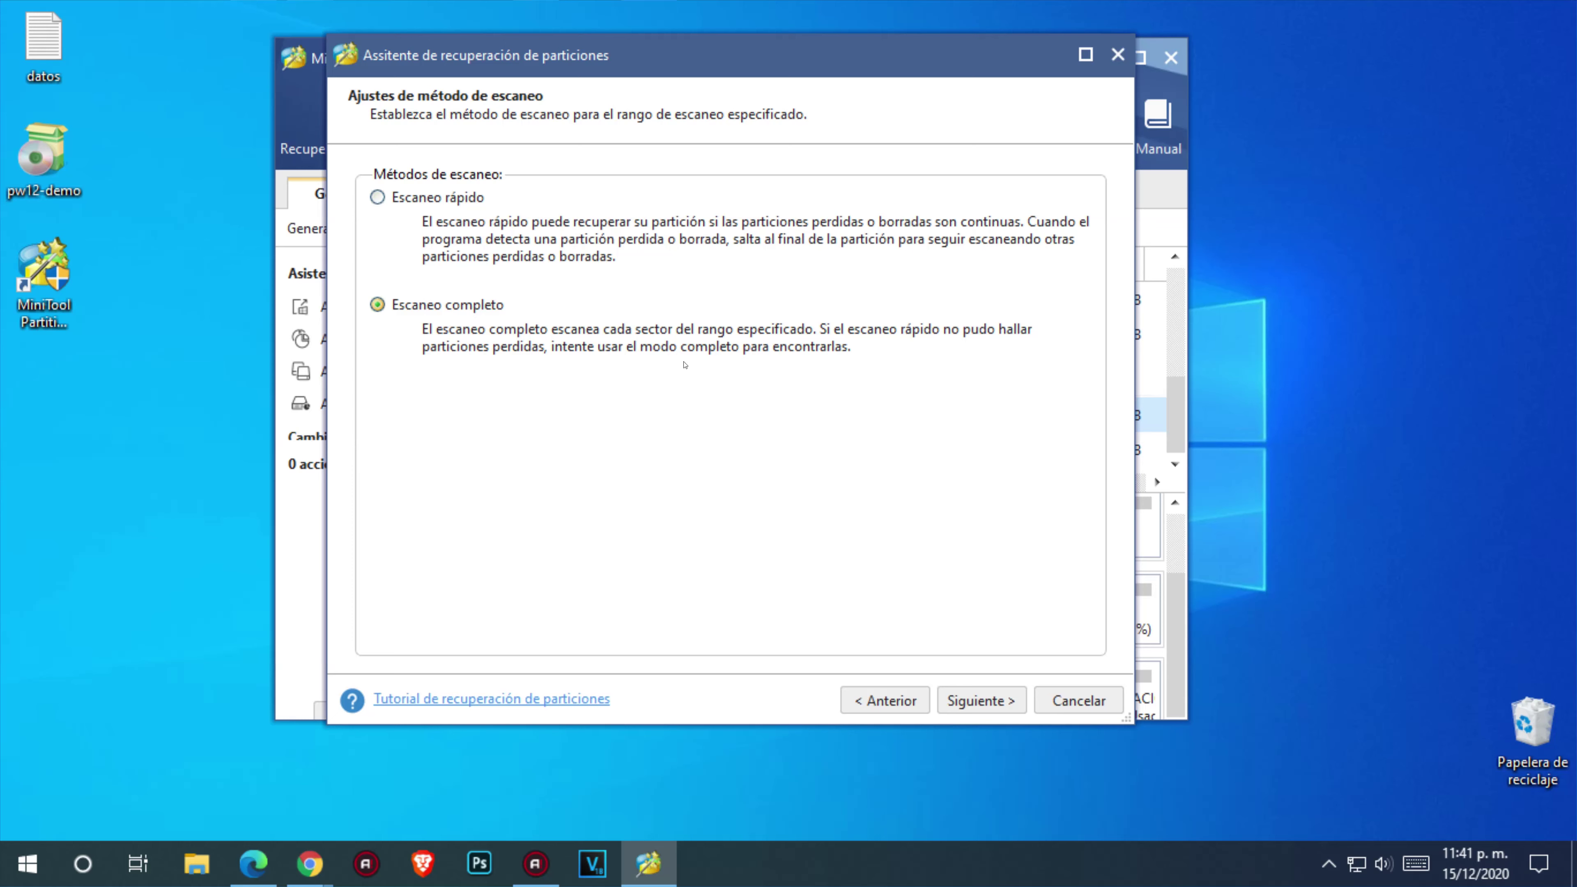
left_click(982, 701)
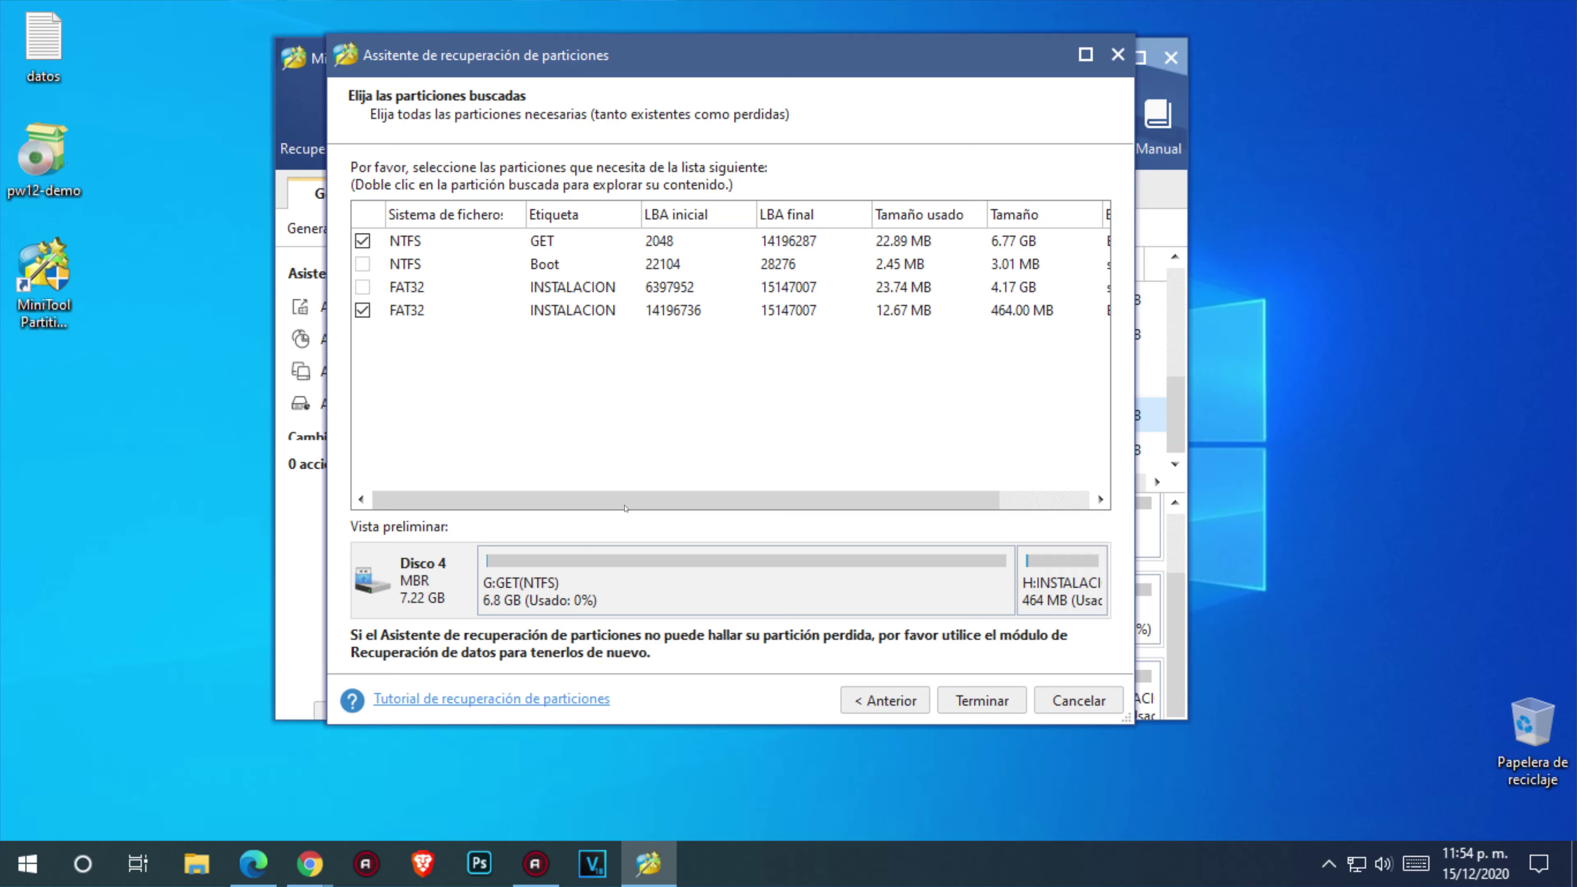
Check the status of the partitions found on Disco 4 and finish the recovery wizard with the default selection
left_click_drag(627, 500, 910, 497)
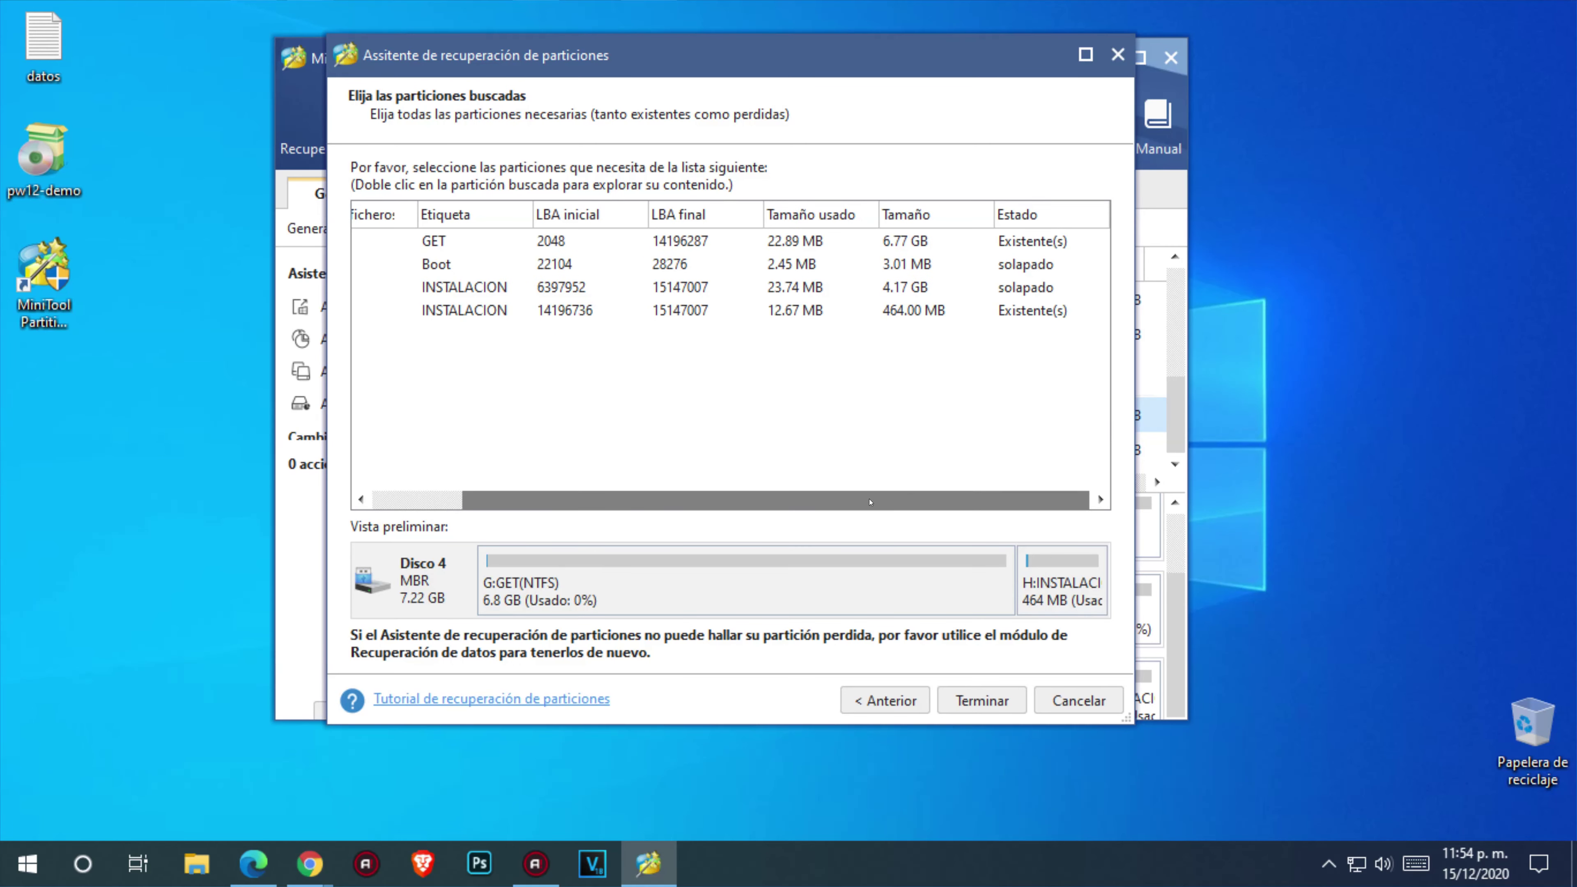
mouse_move(813, 501)
left_mouse_down()
mouse_move(723, 502)
mouse_move(817, 501)
left_mouse_up()
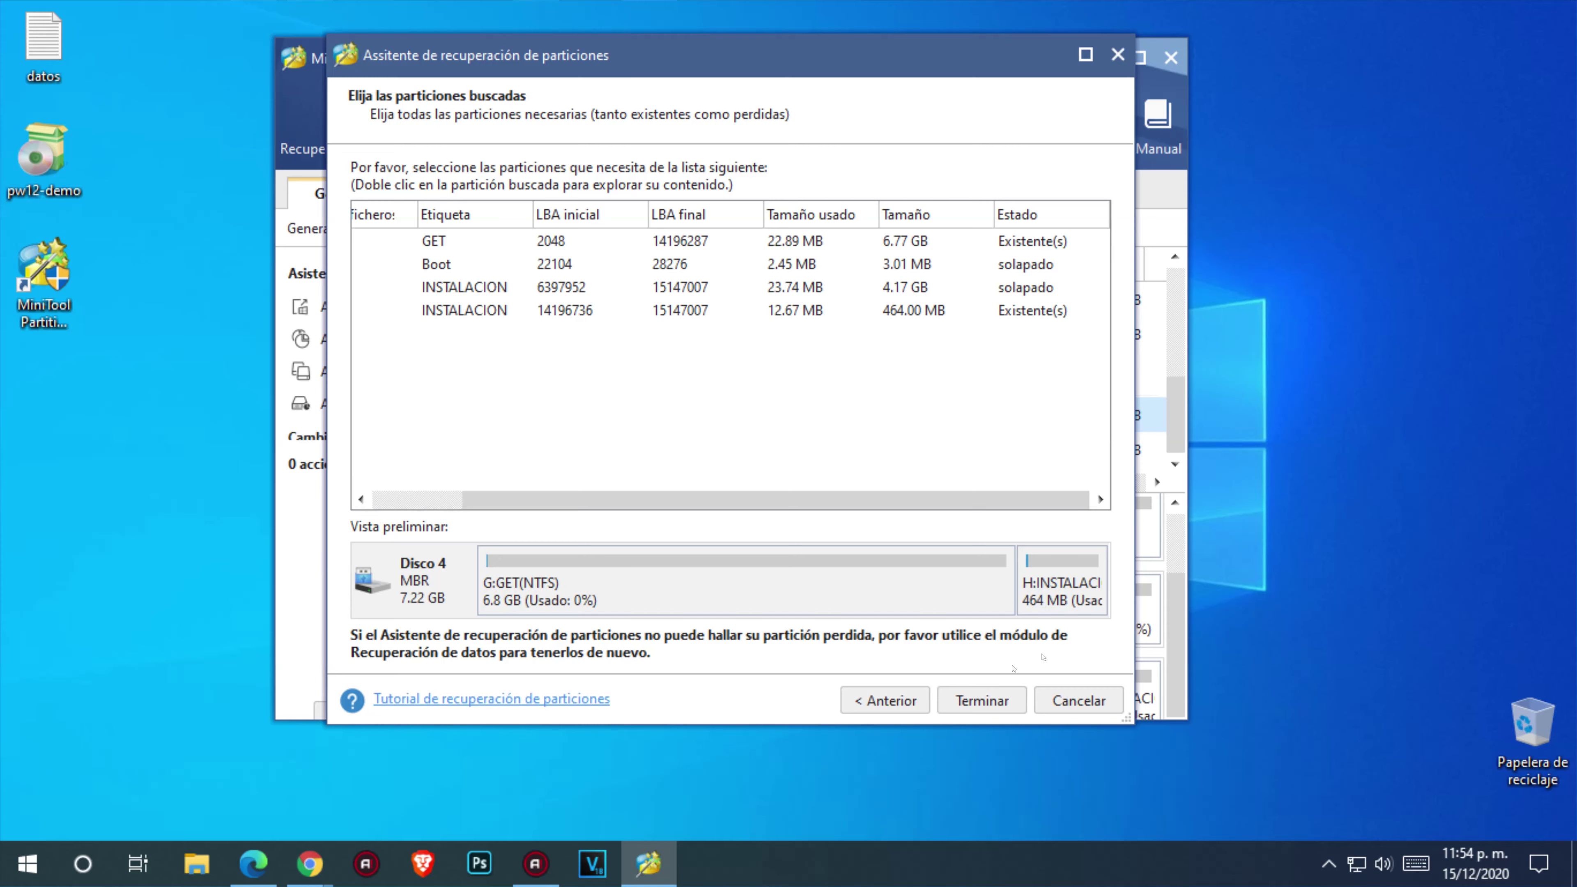
left_click(993, 700)
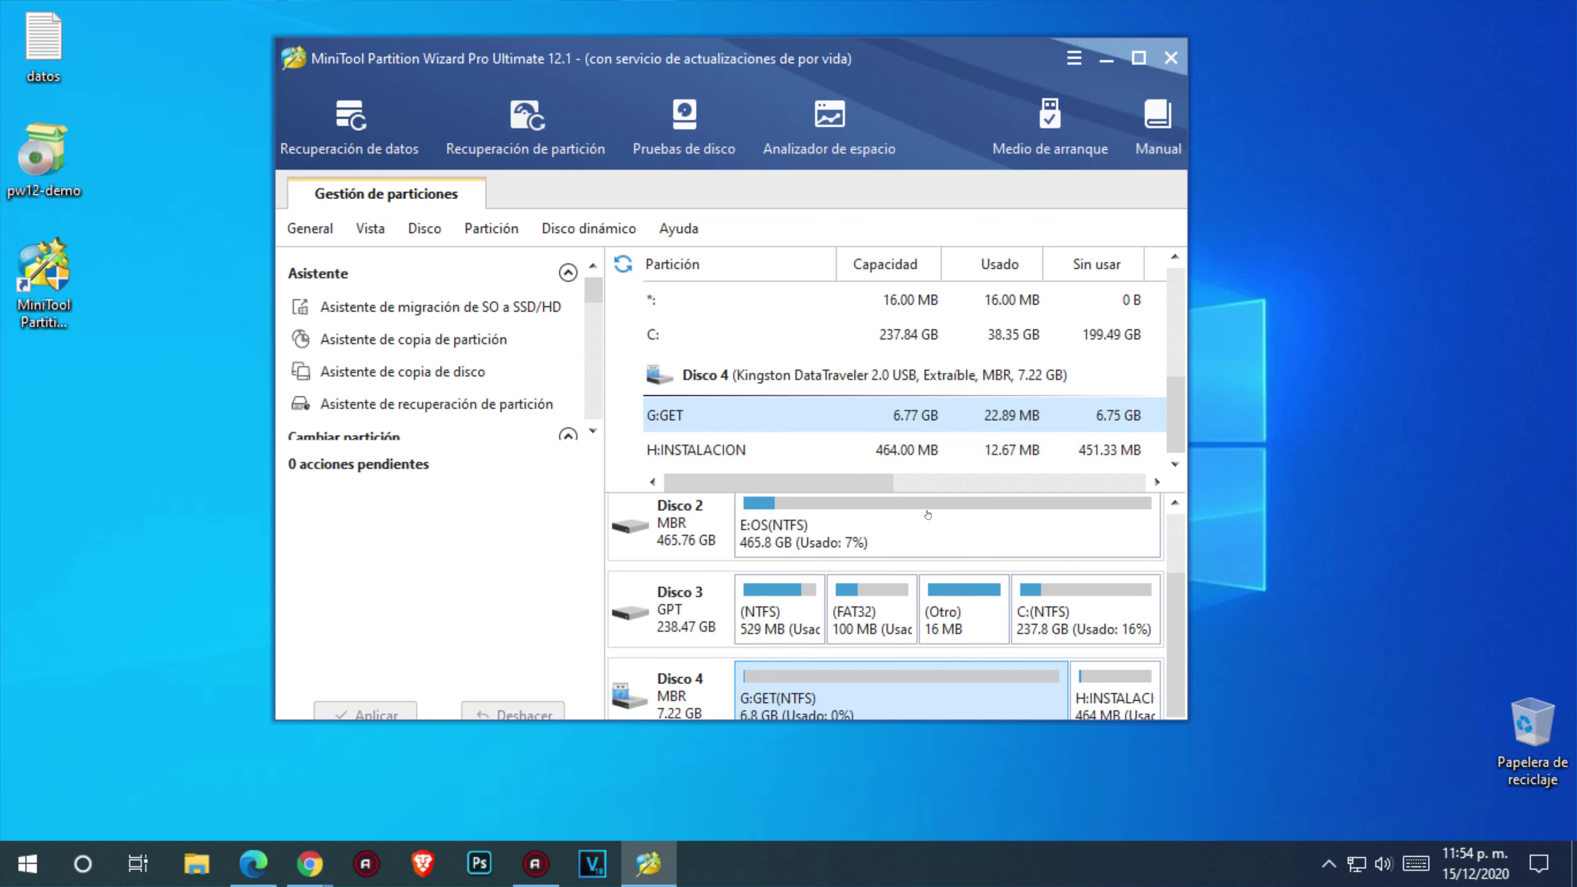
Open the data recovery tool and scan the Kingston DataTraveler 2.0 USB hard disk for recoverable files
left_click(354, 136)
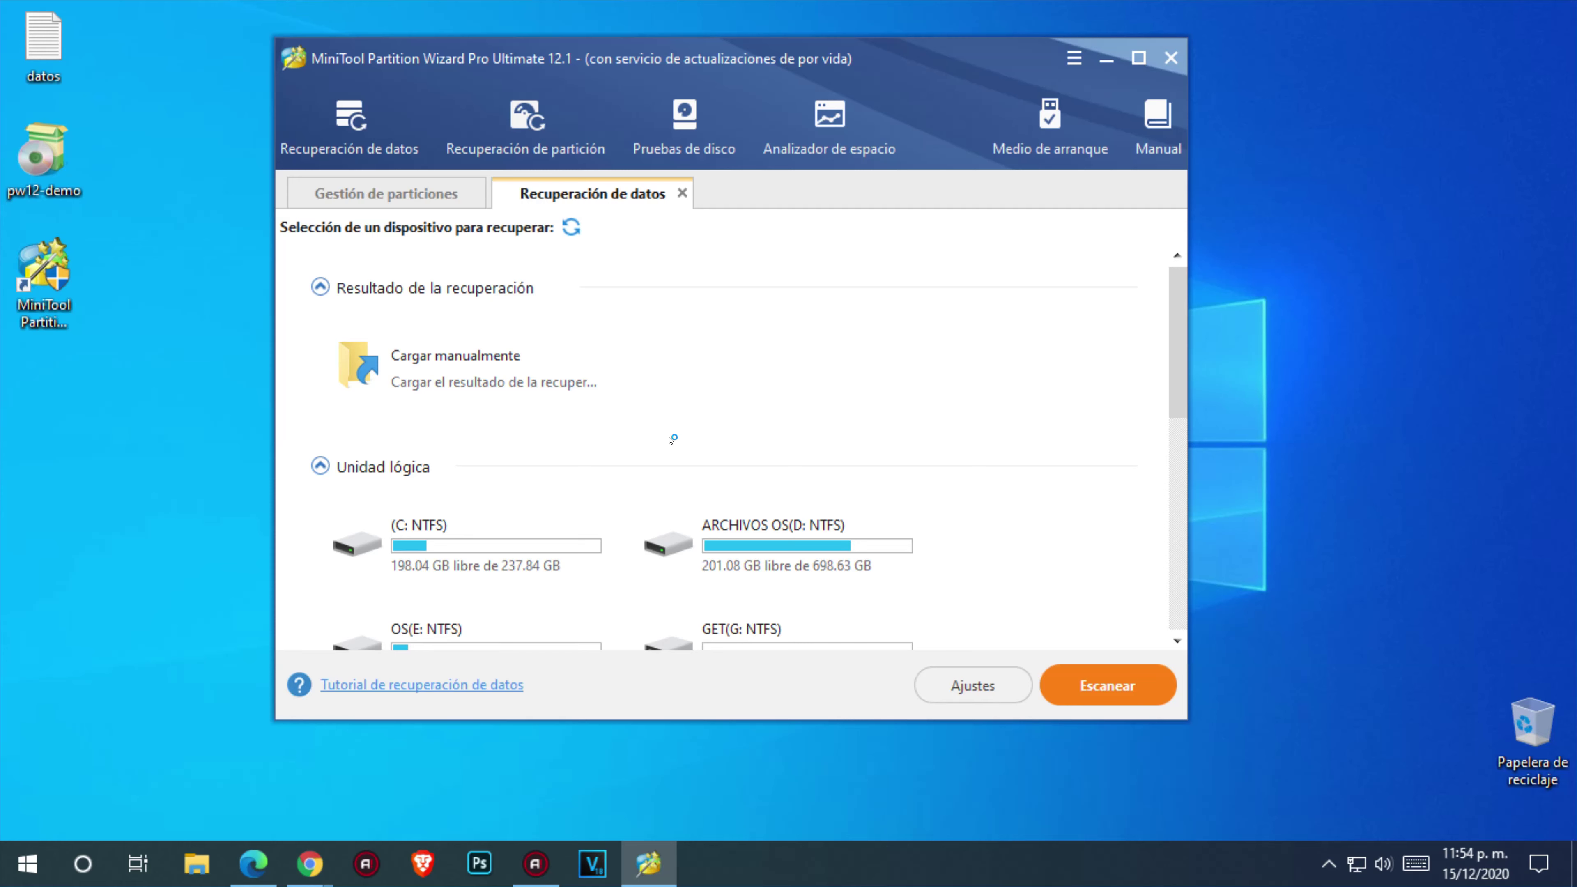
scroll(671, 439, "down", 5)
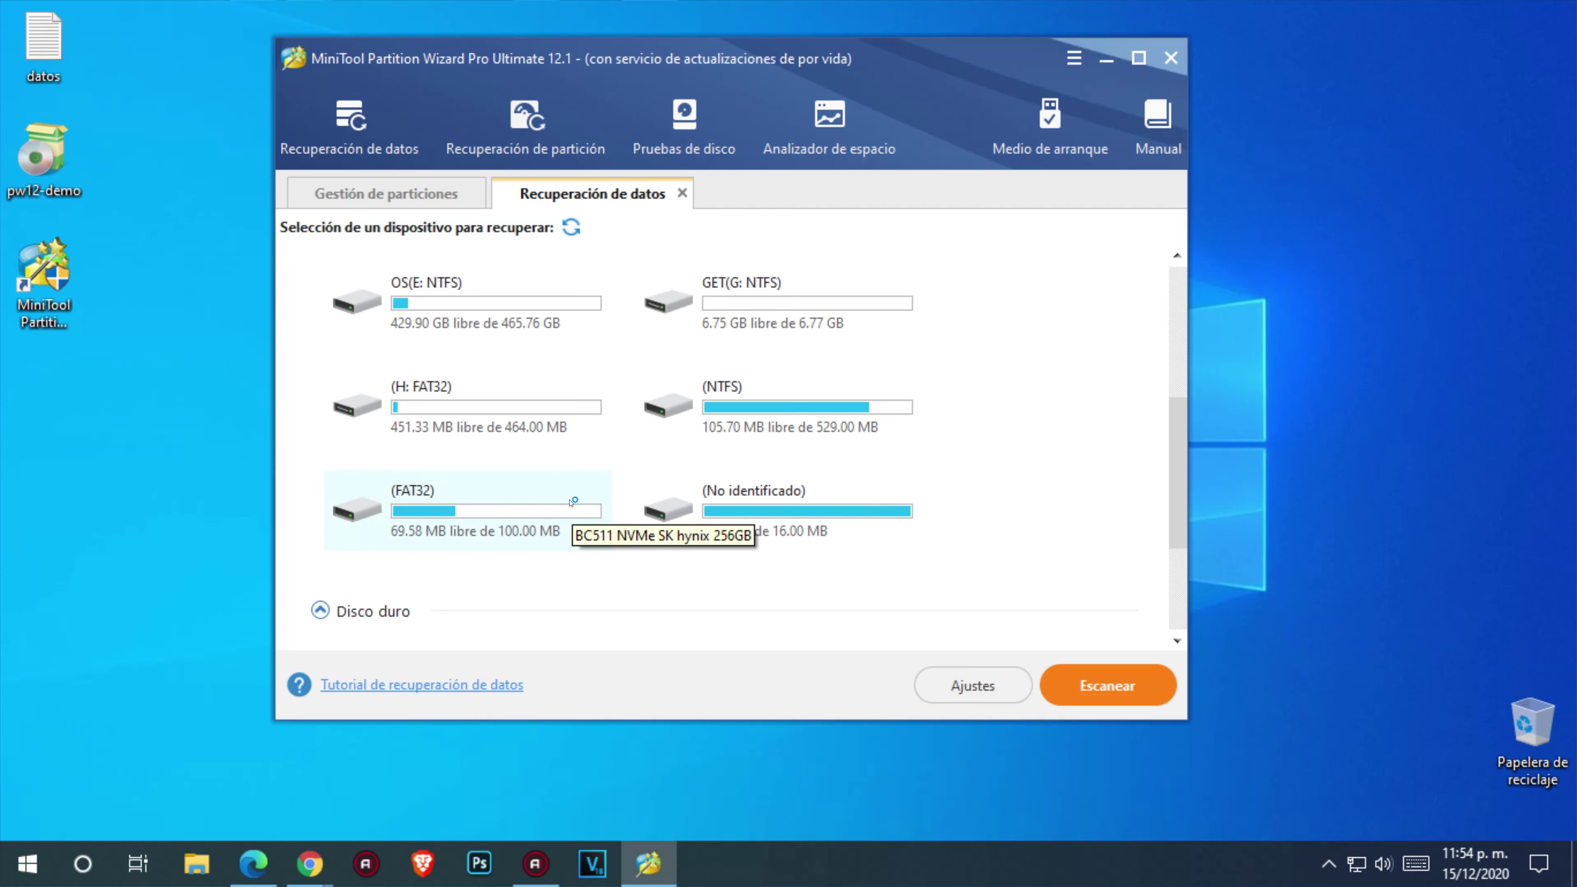
scroll(570, 501, "down", 3)
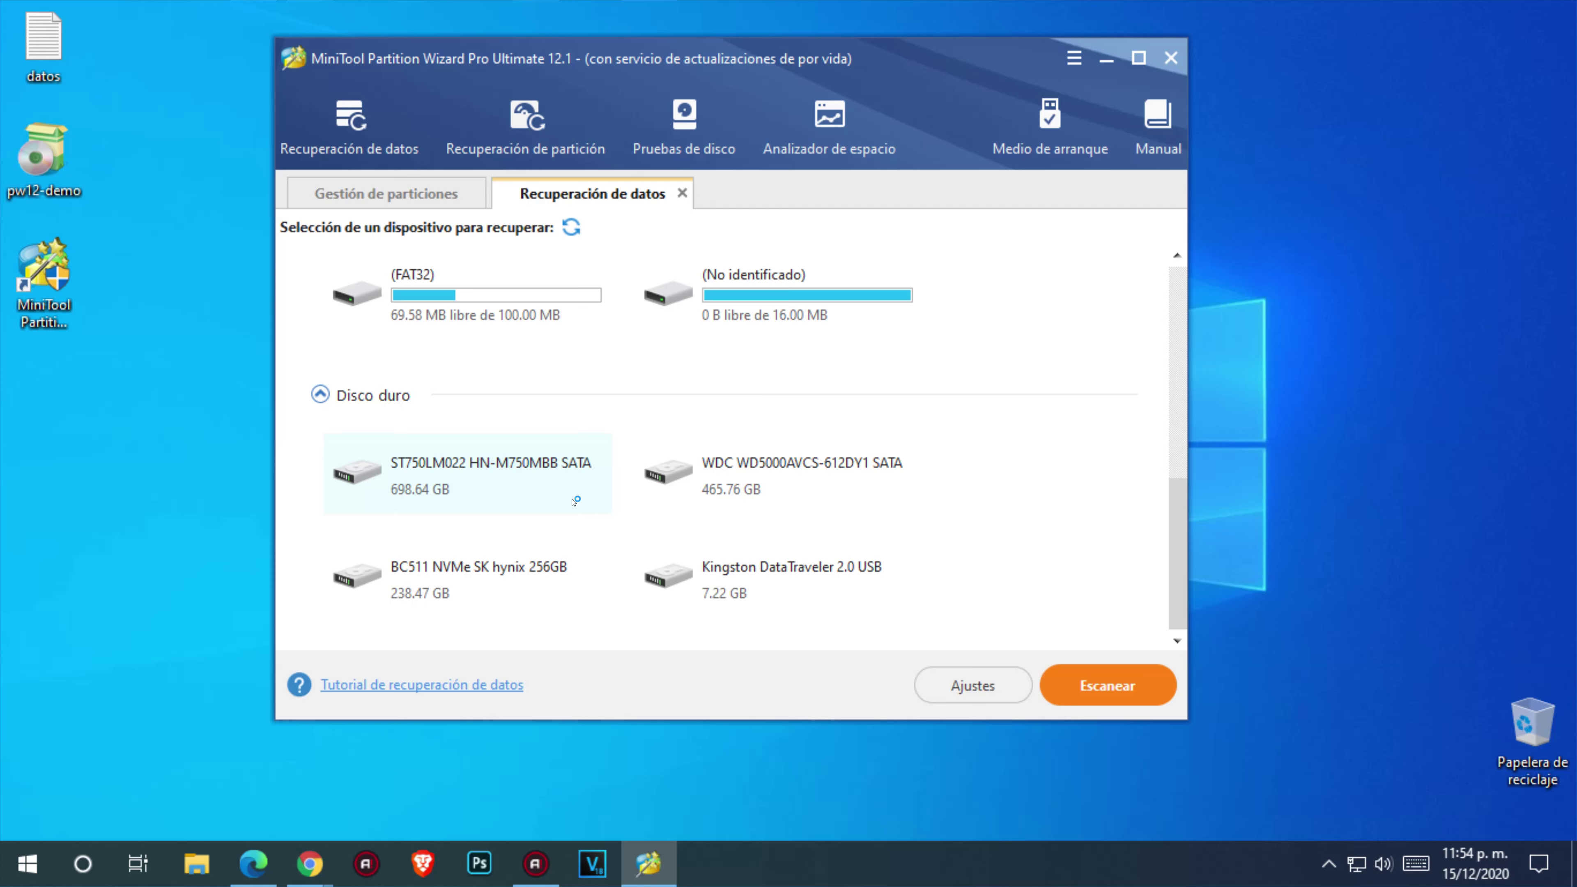
left_click(807, 584)
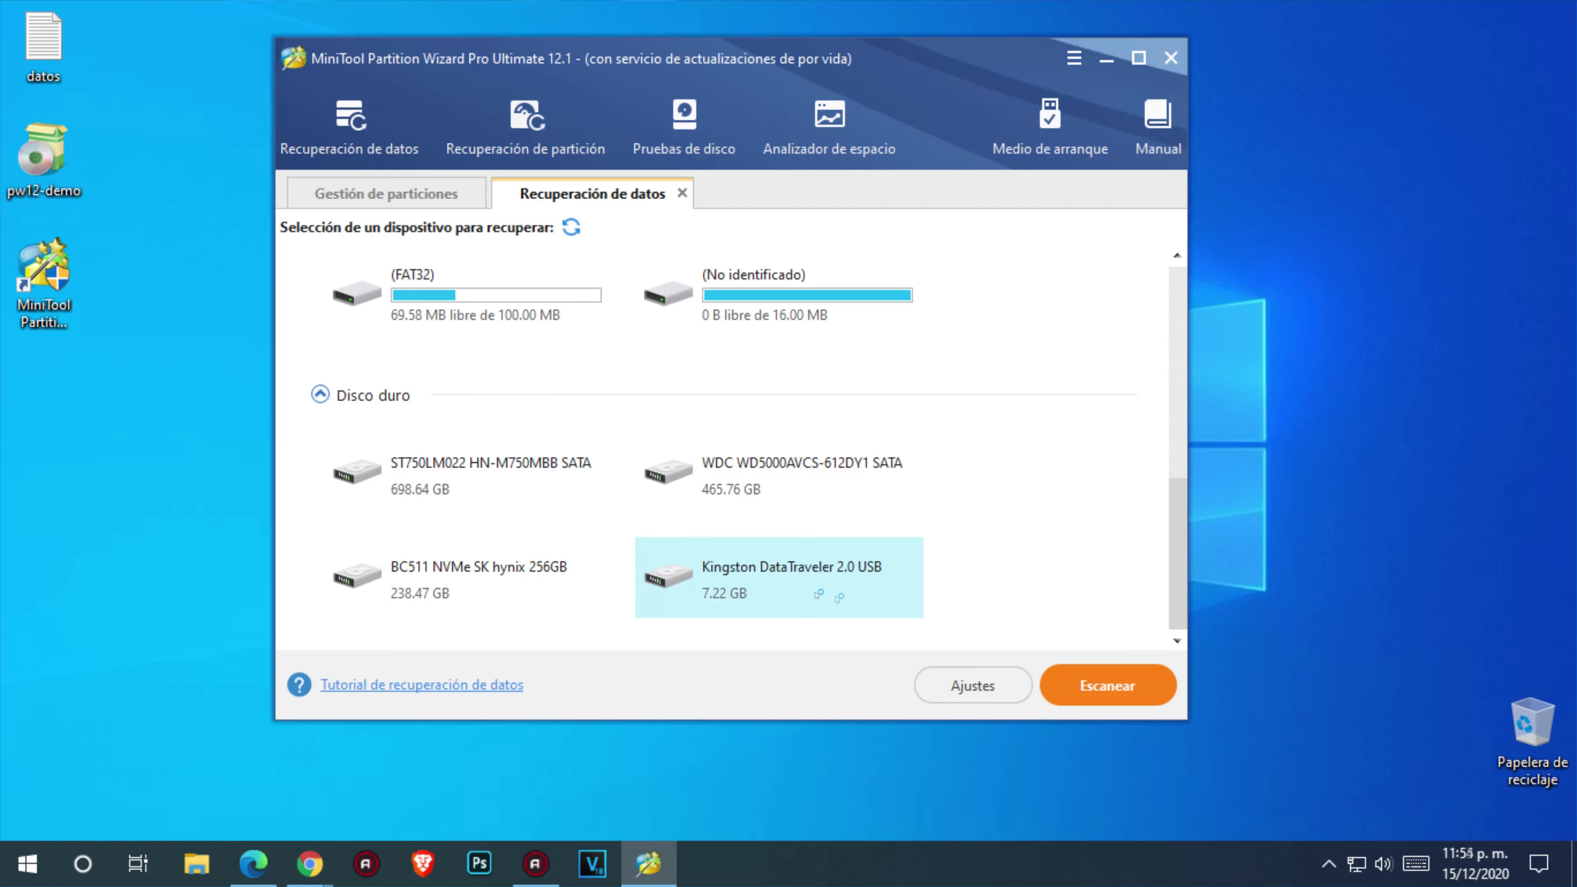
left_click(1109, 685)
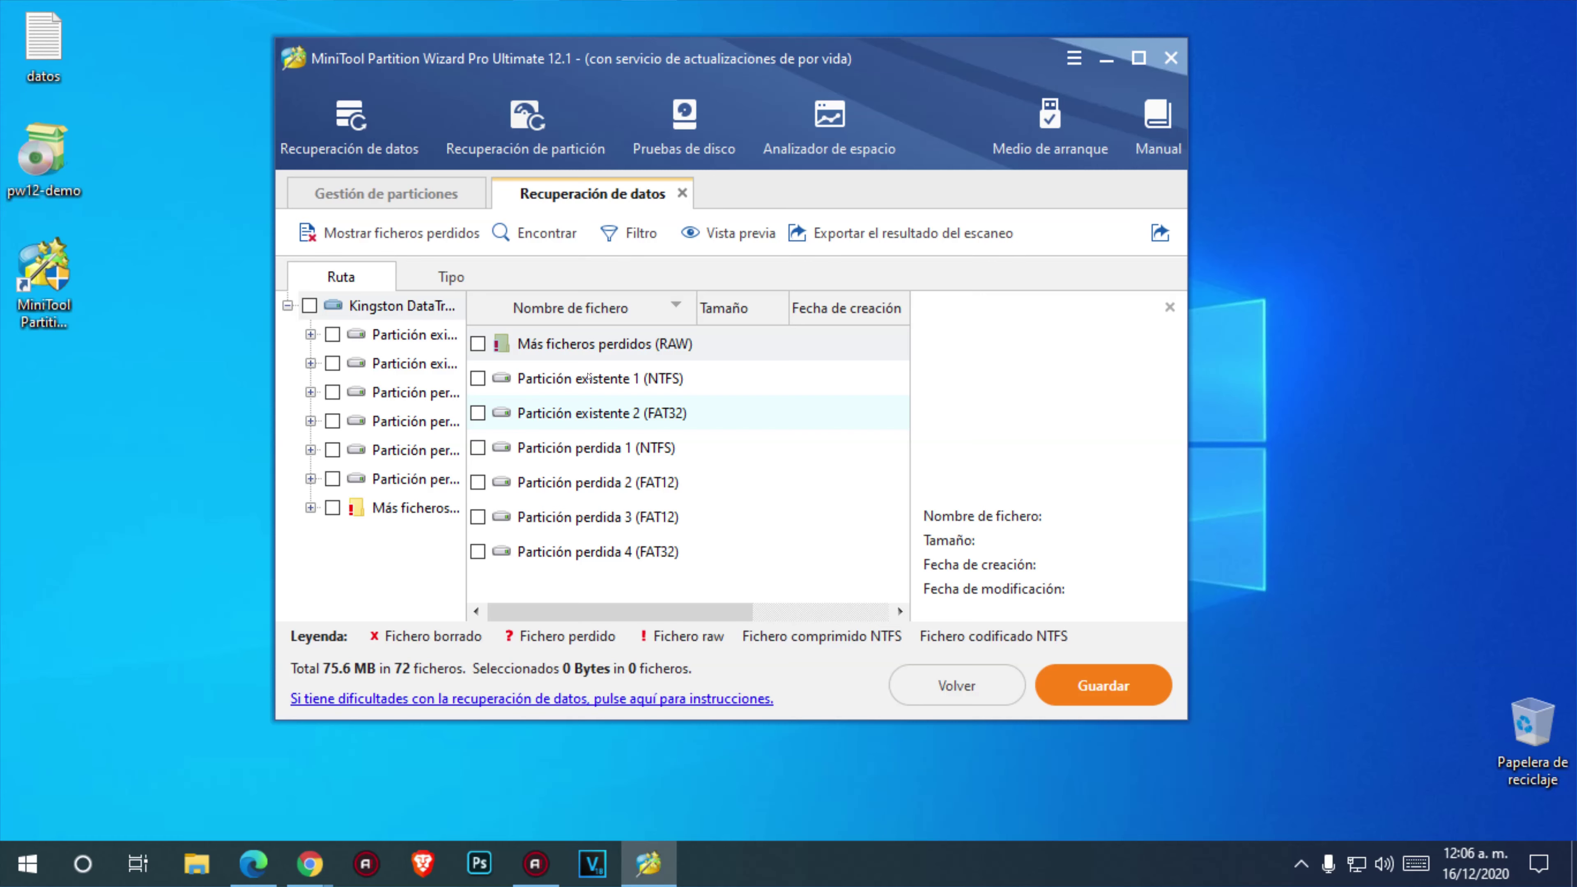
Go through the existing and lost partitions found on the Kingston drive and open Partición perdida 4 (FAT32)
left_click(587, 386)
left_click(577, 419)
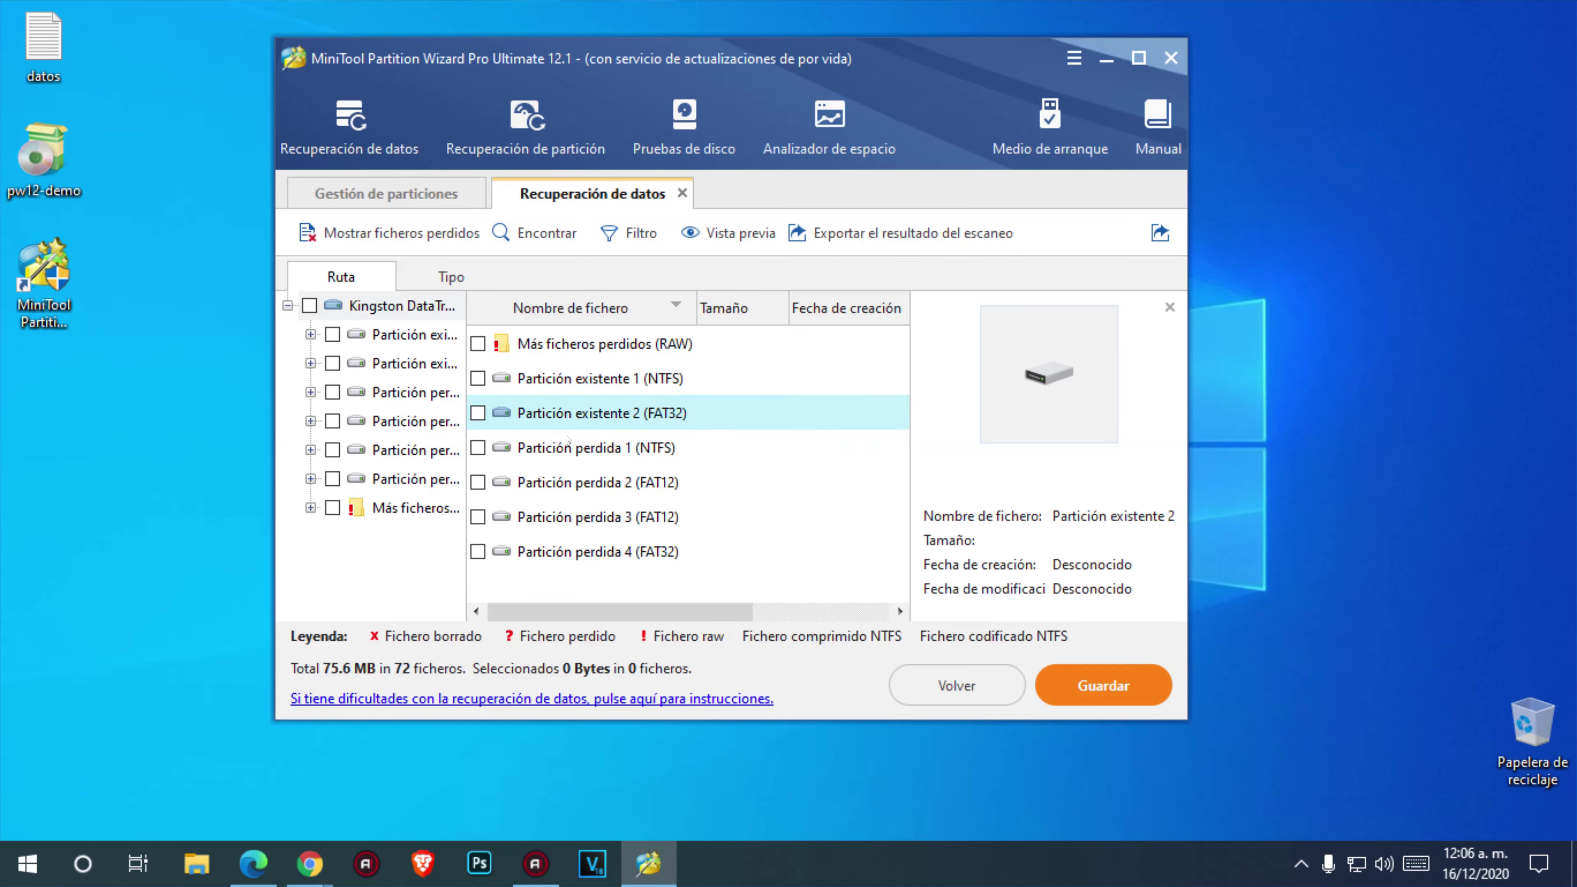
left_click(562, 458)
left_click(567, 490)
left_click(574, 524)
left_click(583, 557)
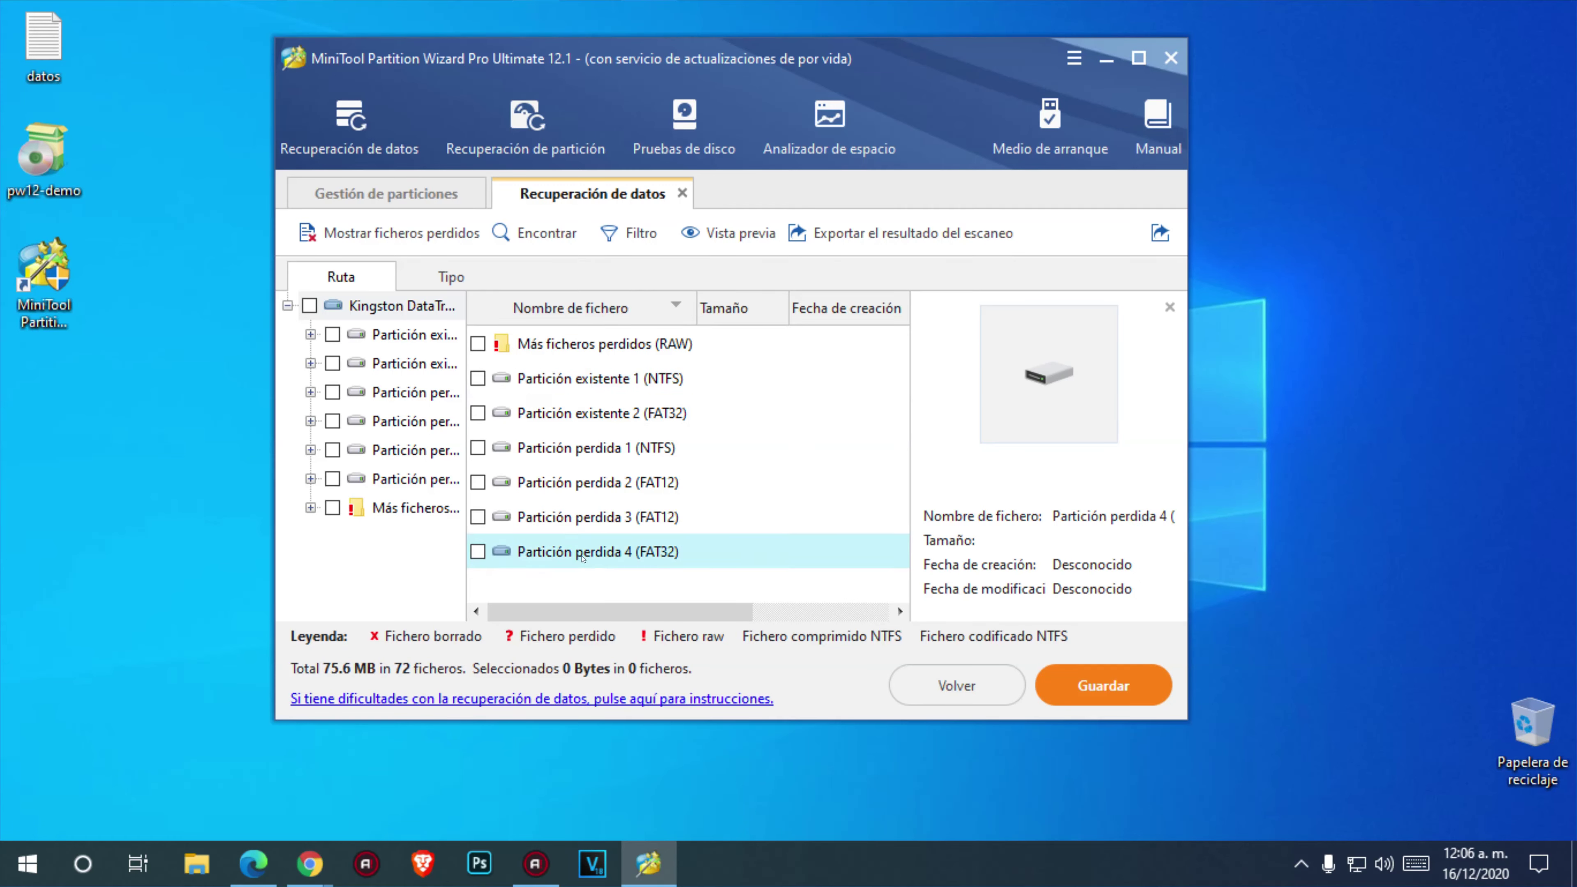
double_click(582, 558)
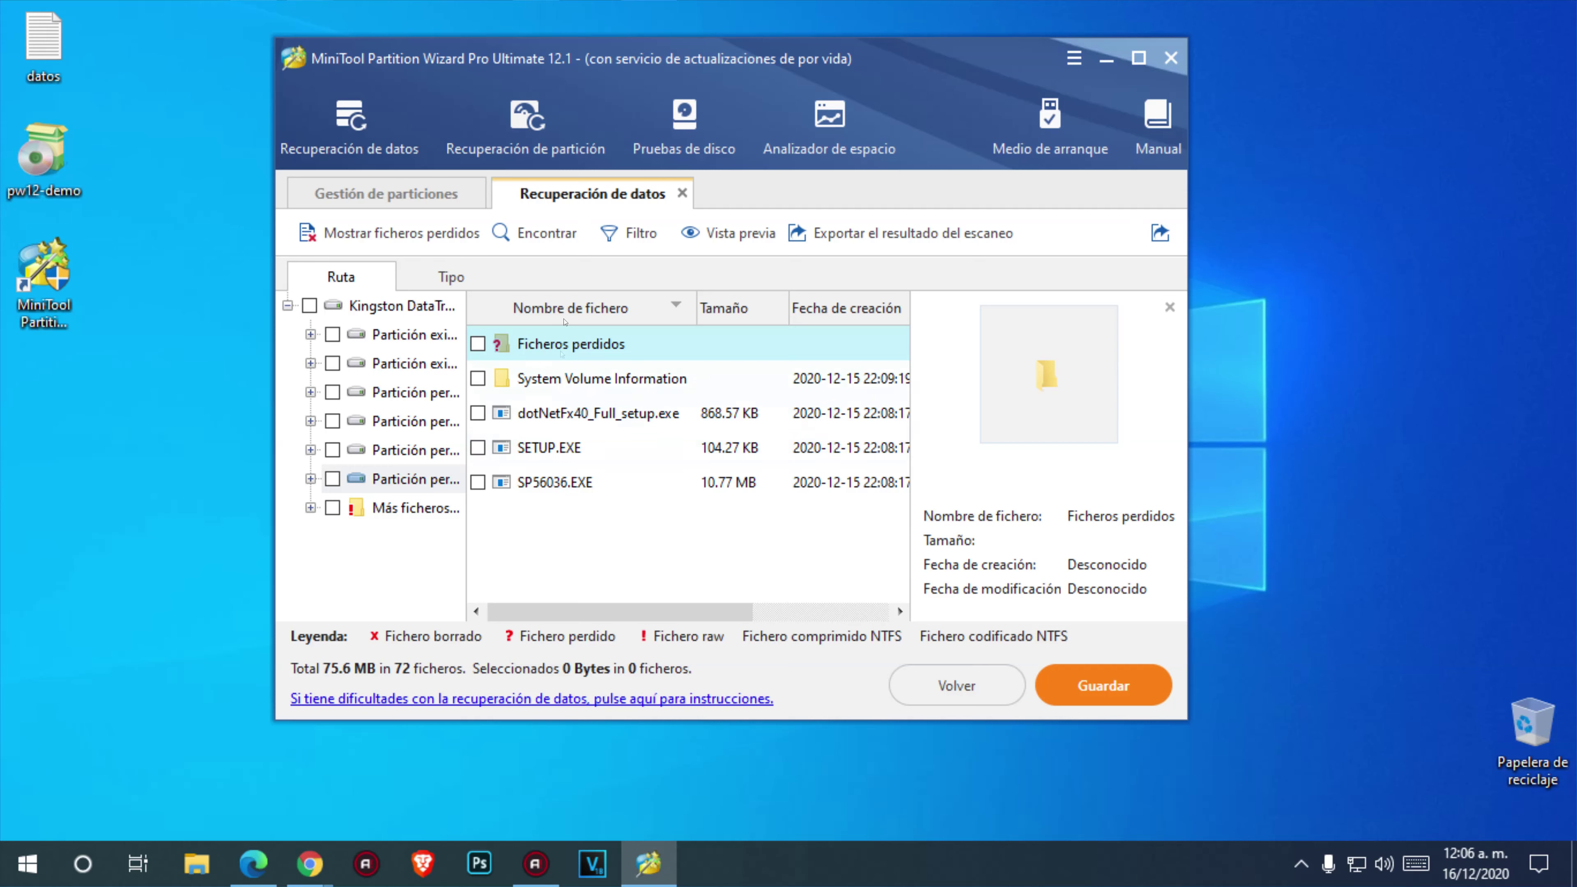
Browse the recoverable files in lost partitions 3, 2 and 1, including the EFI folder, and in both existing partitions
double_click(400, 459)
double_click(547, 349)
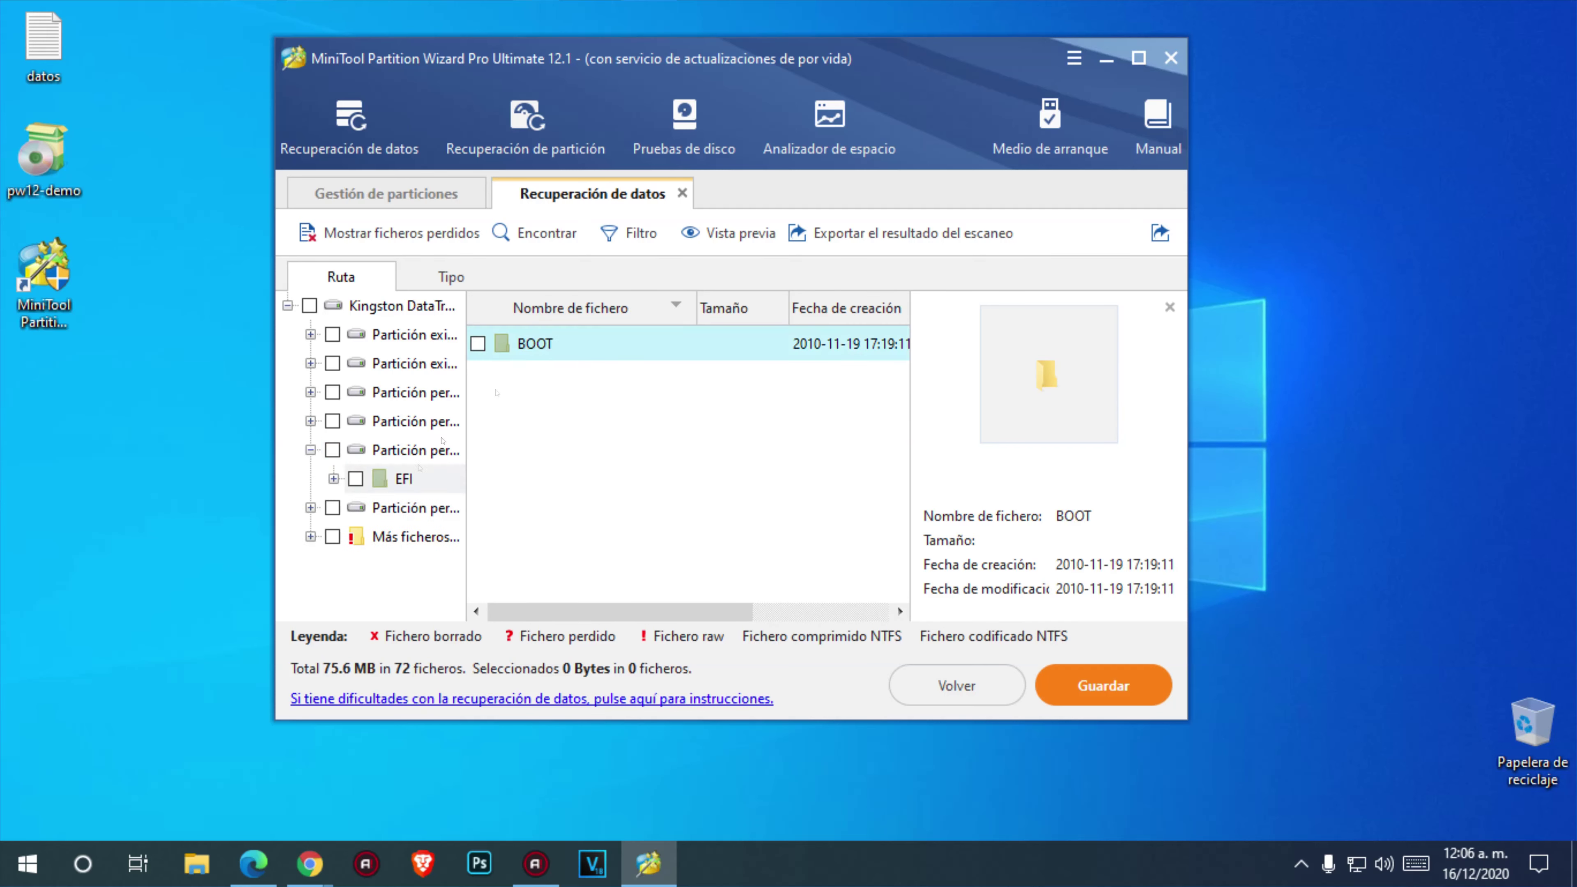
left_click(377, 452)
double_click(403, 423)
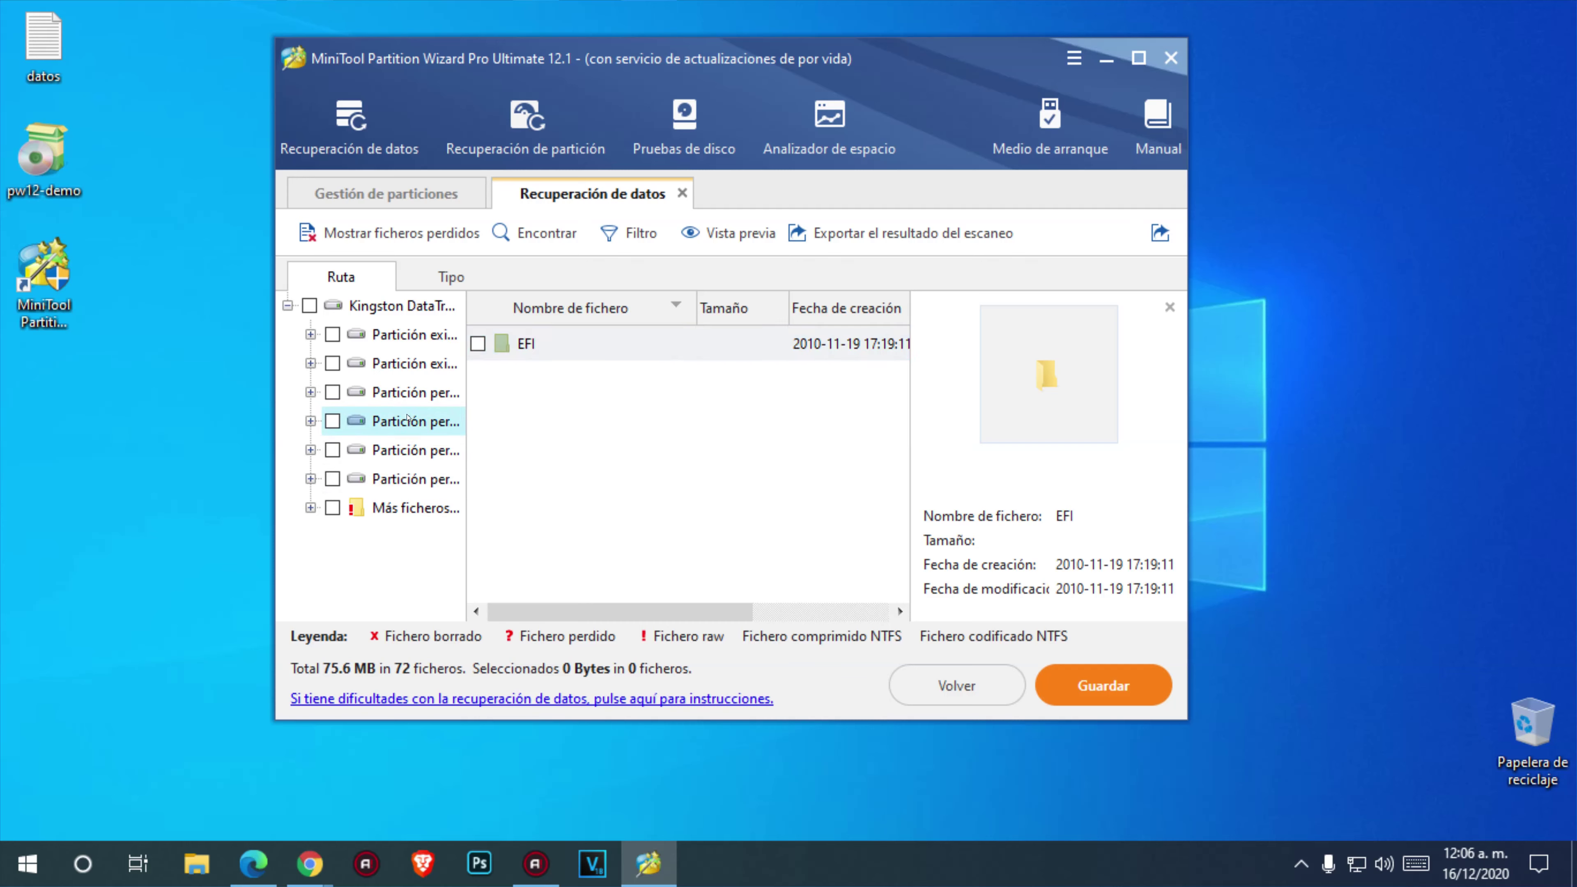
scroll(650, 491, "down", 2)
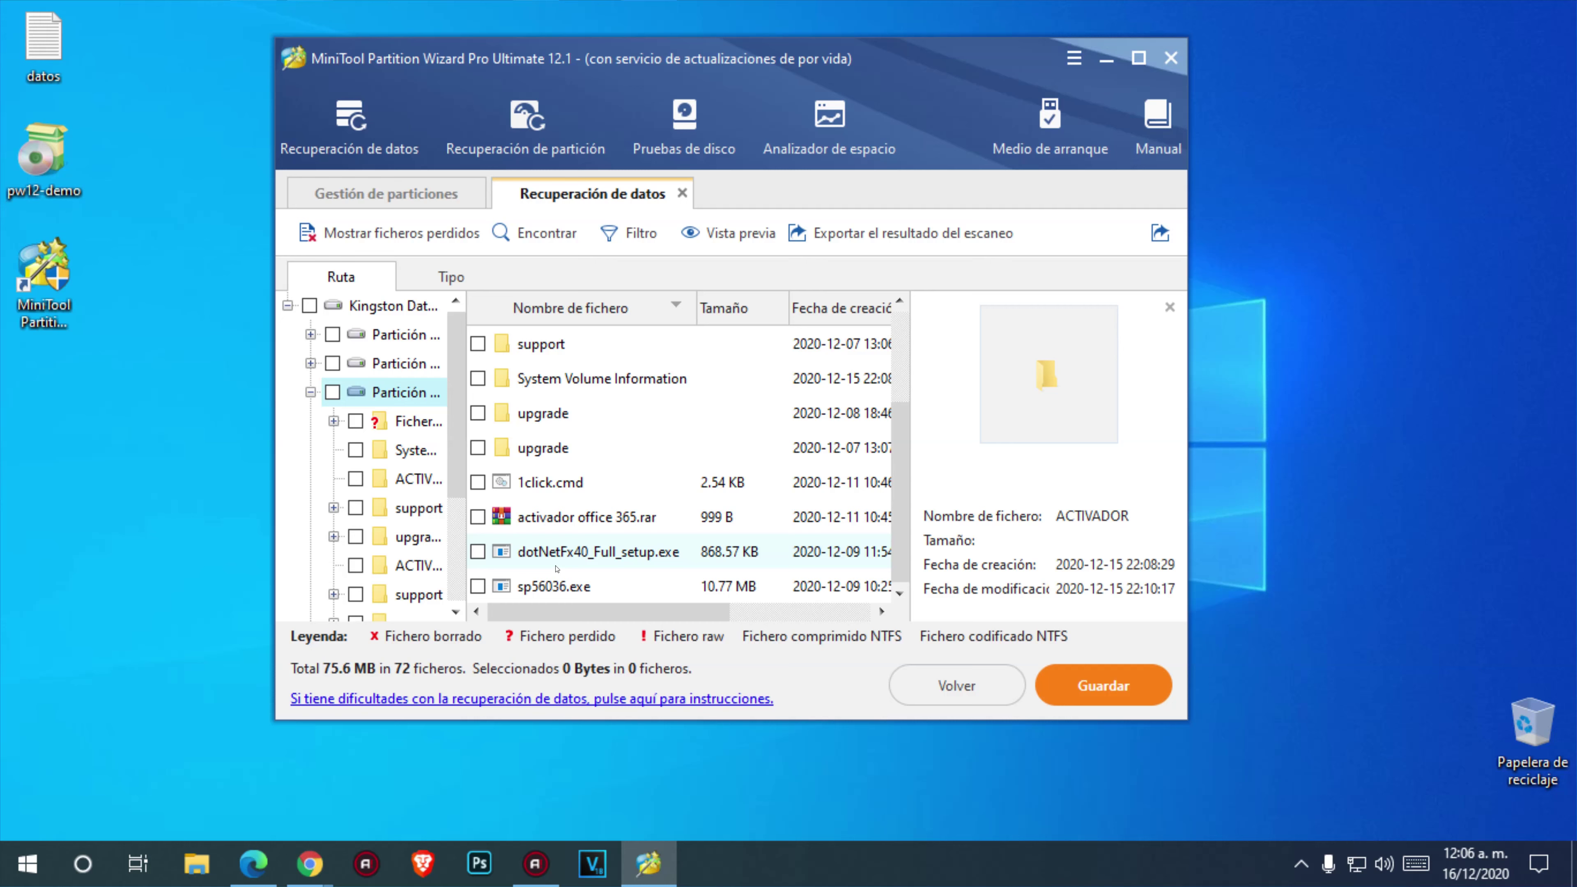
scroll(557, 568, "up", 3)
left_click(397, 363)
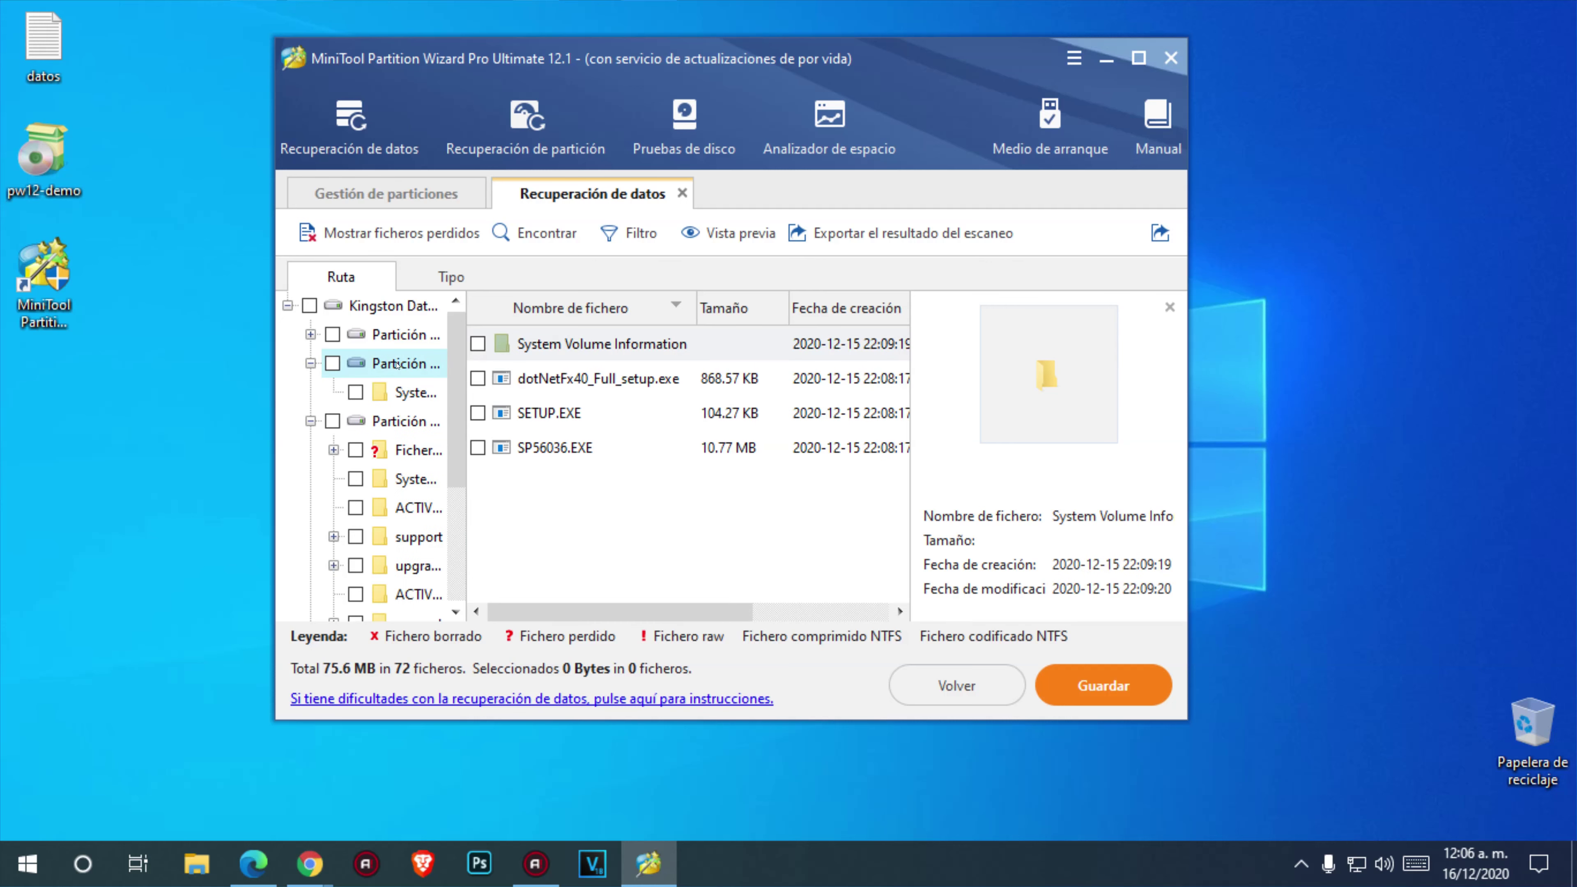
left_click(398, 335)
left_click(310, 334)
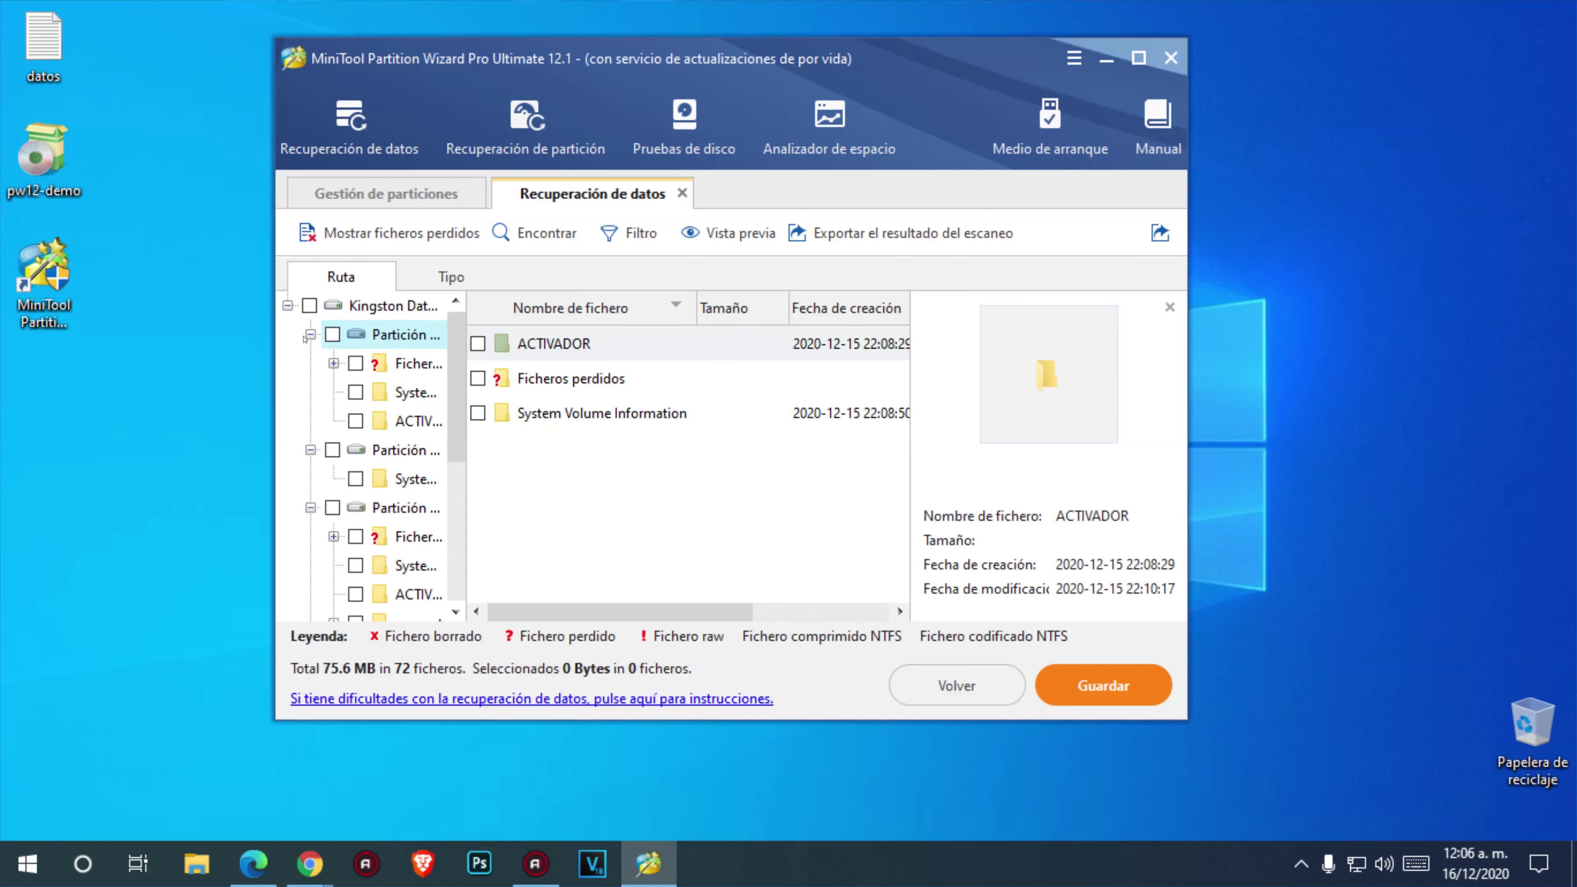
Collapse the expanded partitions in the path tree and expand the Más ficheros perdidos (RAW) group
left_click(310, 335)
left_click(310, 363)
left_click(309, 392)
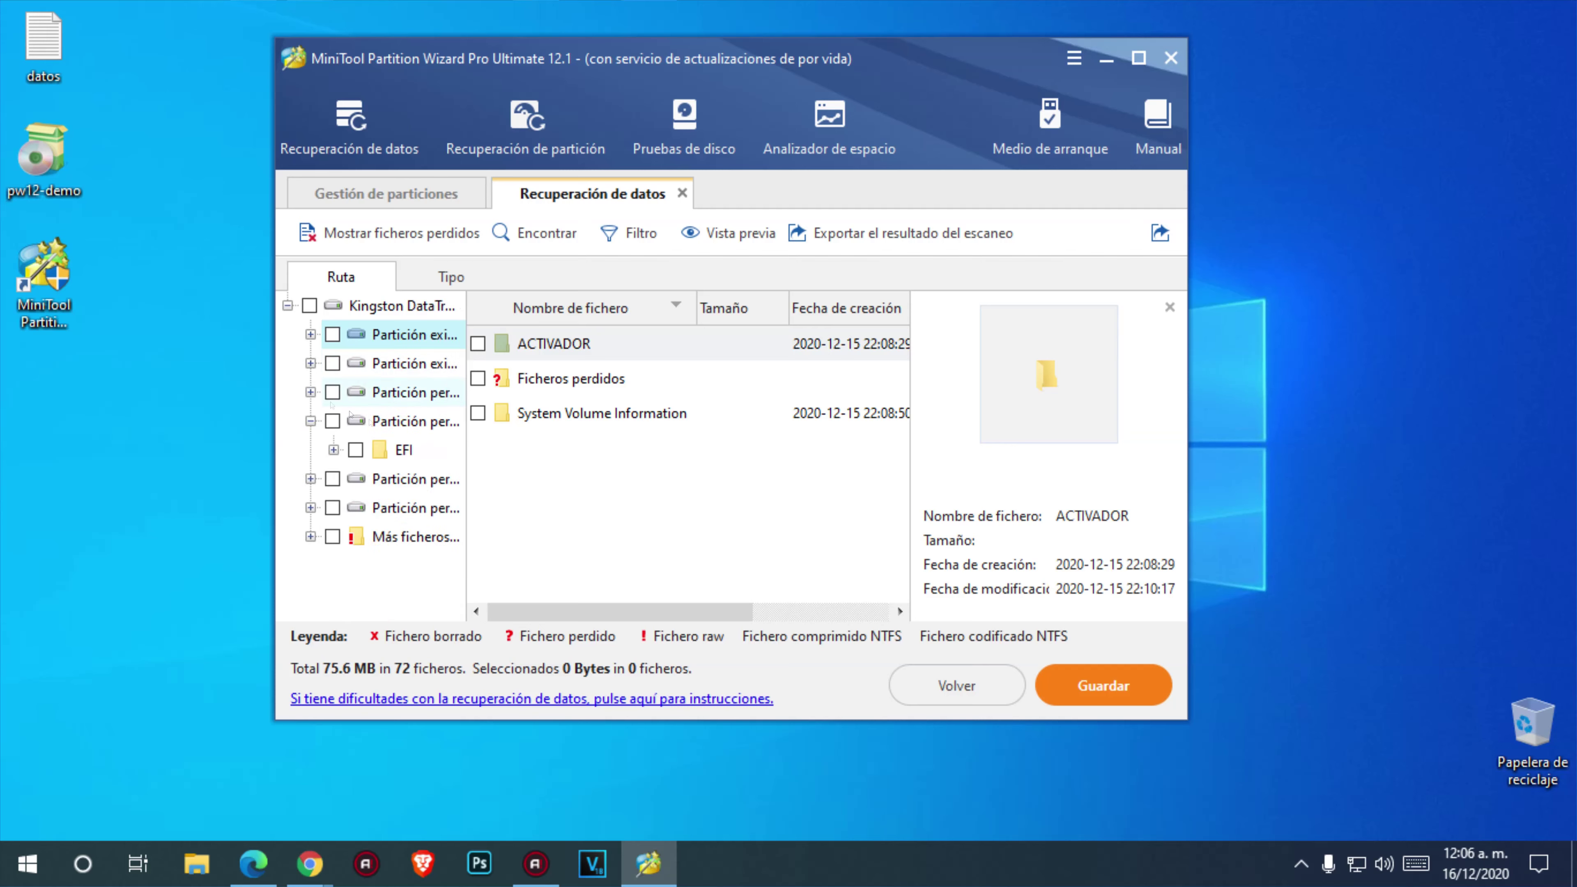
left_click(310, 422)
left_click(406, 508)
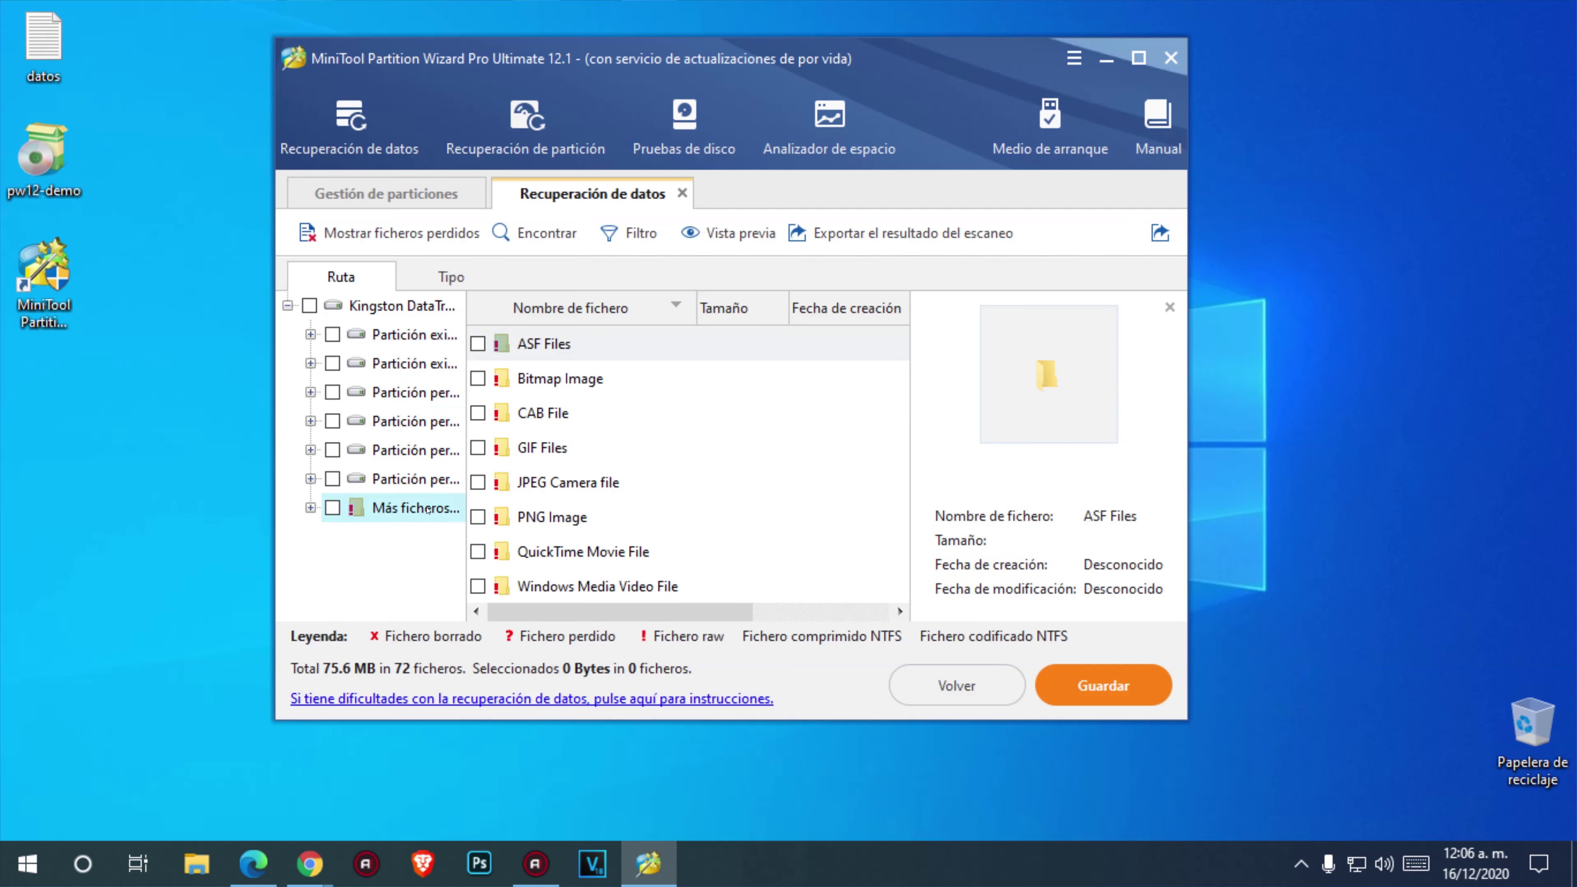
left_click(310, 507)
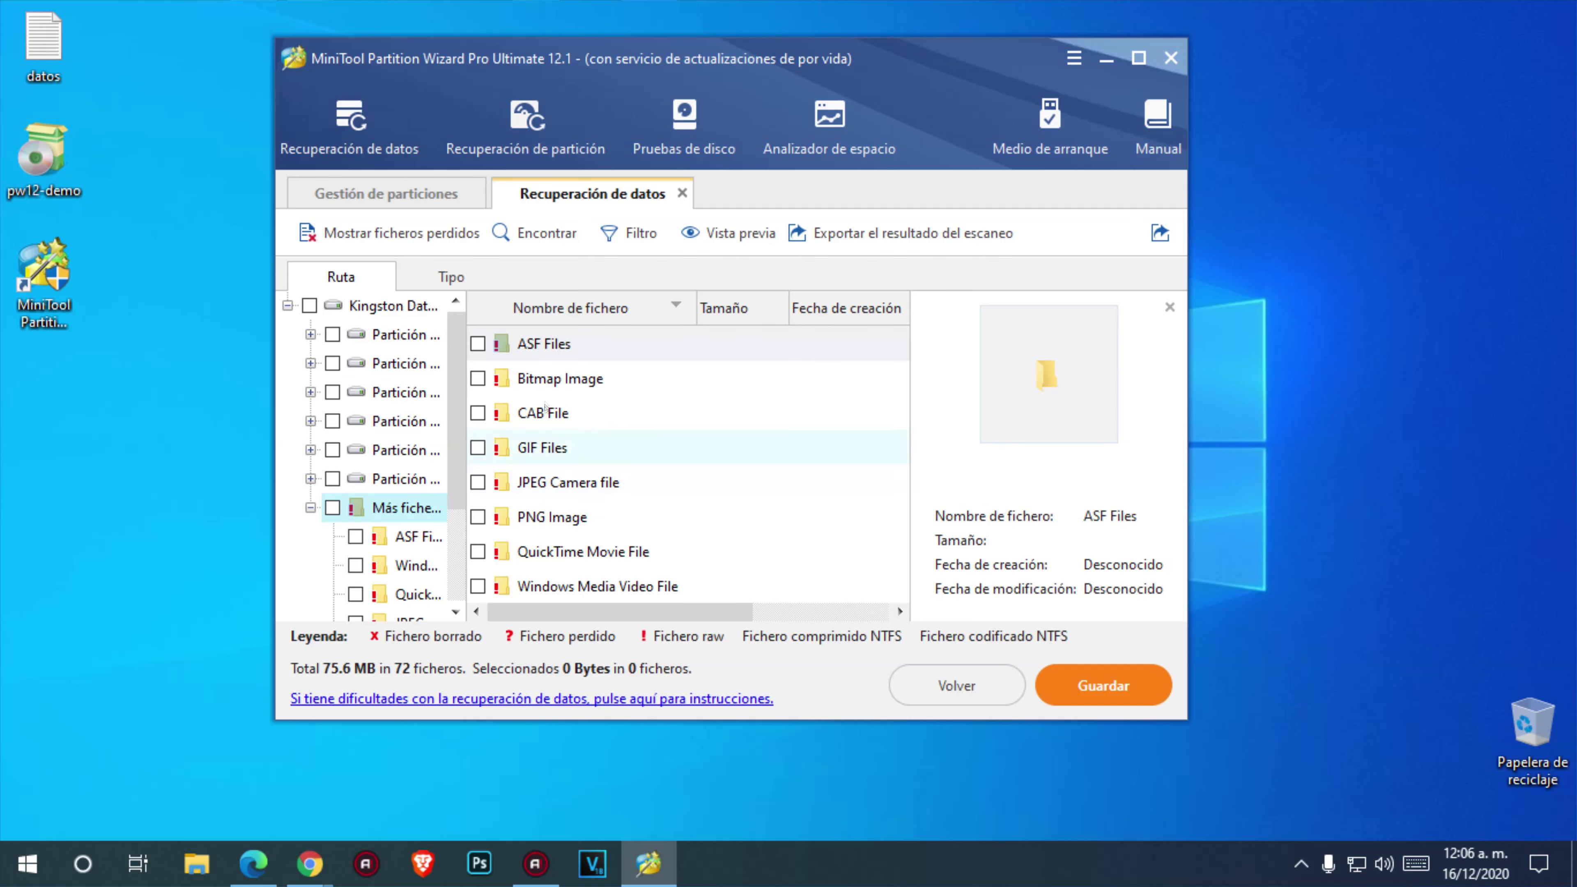
Open the GIF Files folder and check the details of Recovered_gif_file(5).gif
double_click(559, 459)
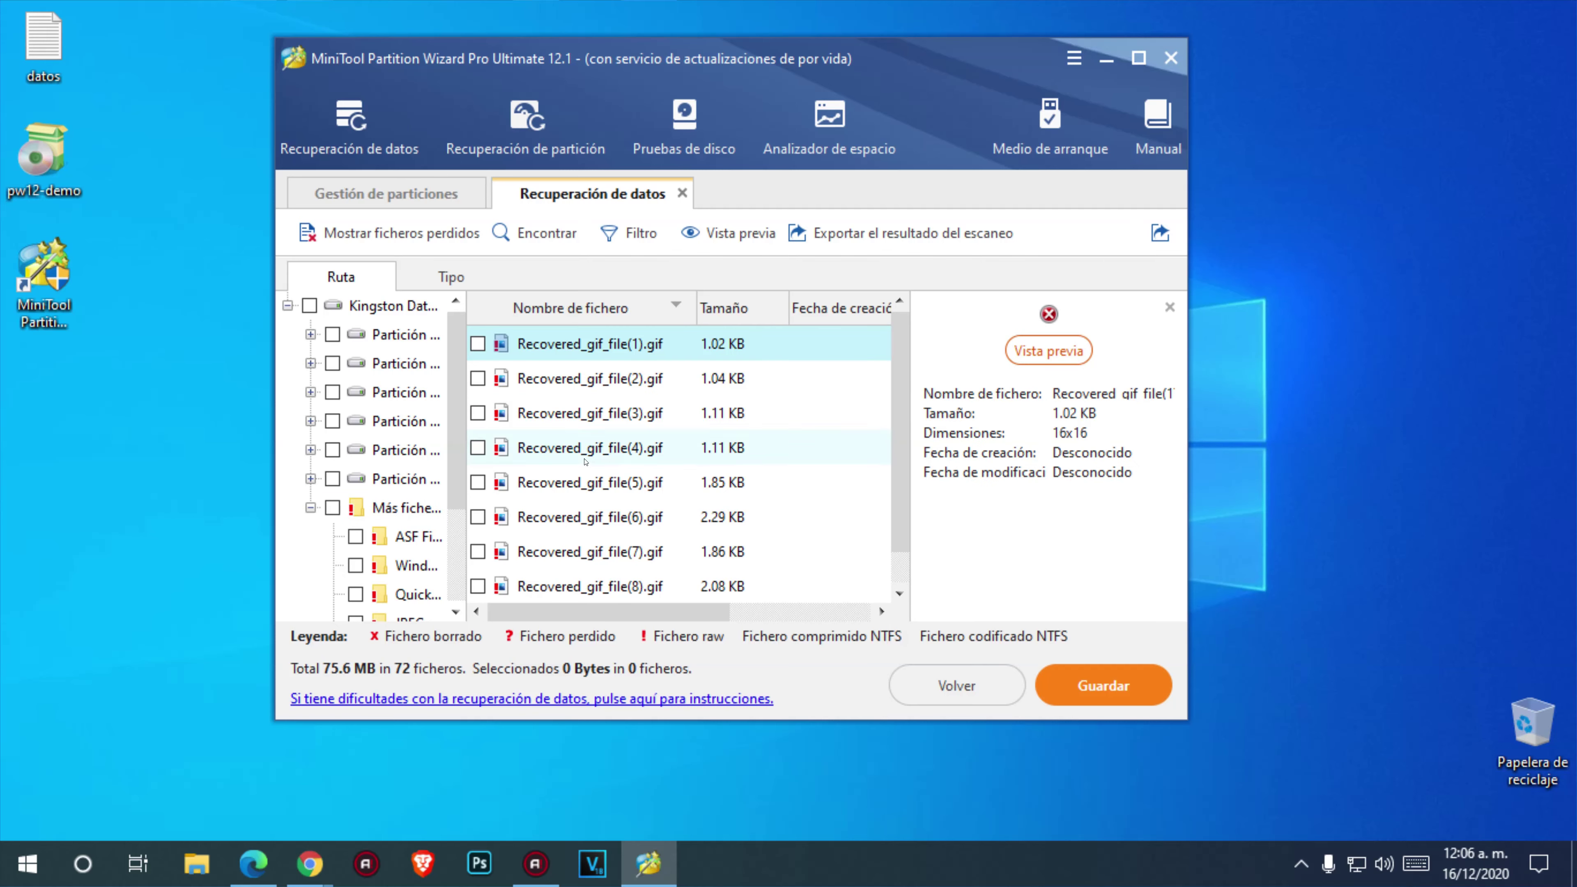
scroll(585, 461, "down", 1)
left_click(584, 462)
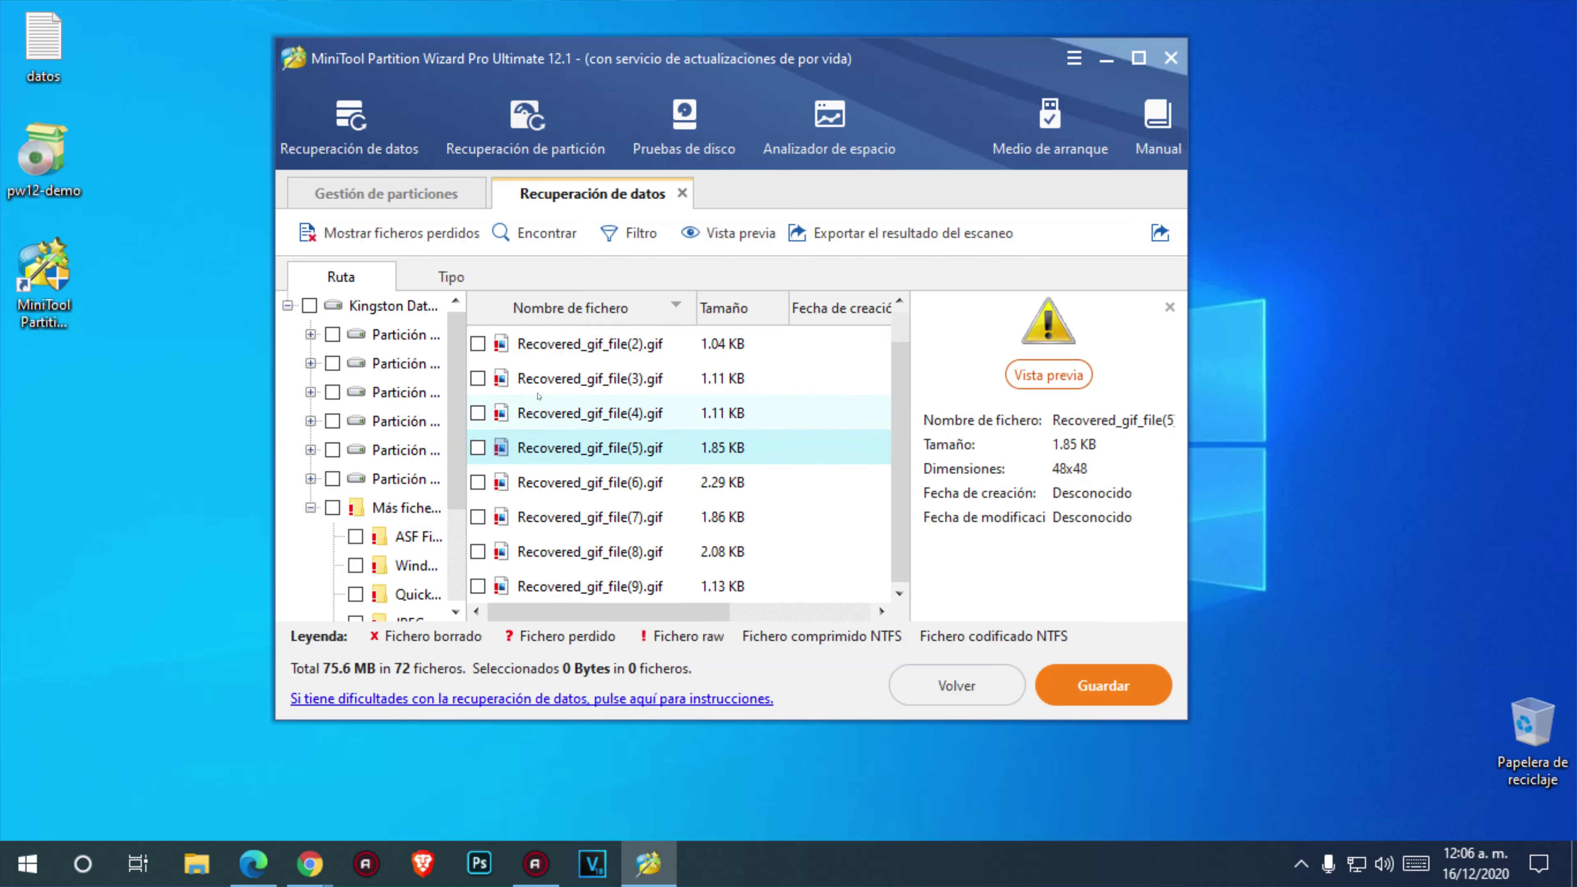
scroll(539, 455, "up", 1)
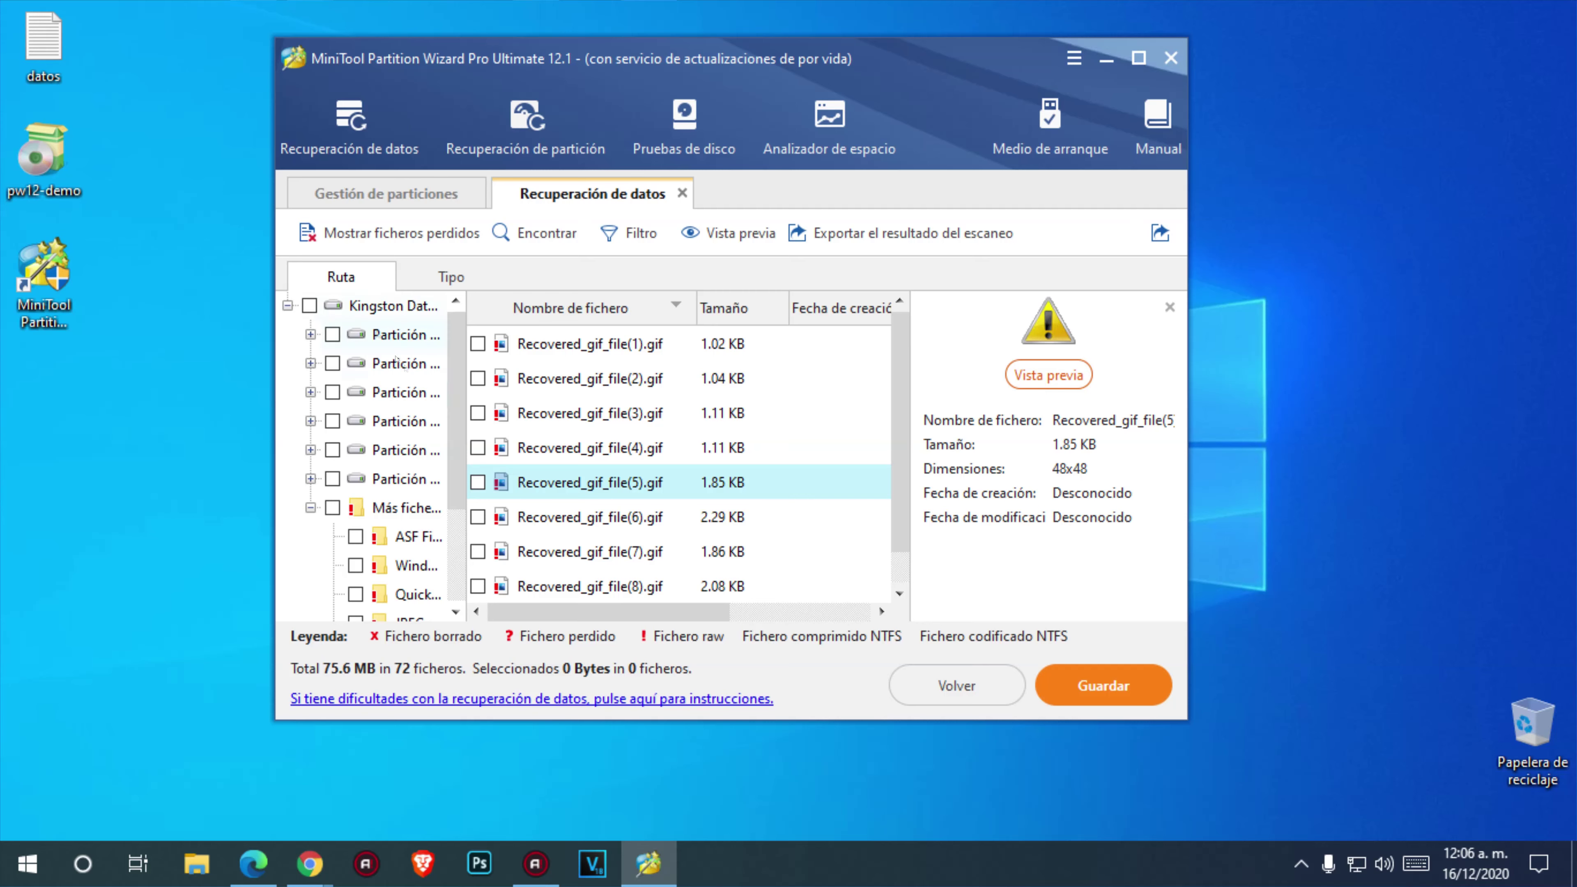
Browse the RAW file-type folders from ASF Files through Windows Media, QuickTime, JPEG, GIF and PNG to Bitmap Image
left_click(418, 538)
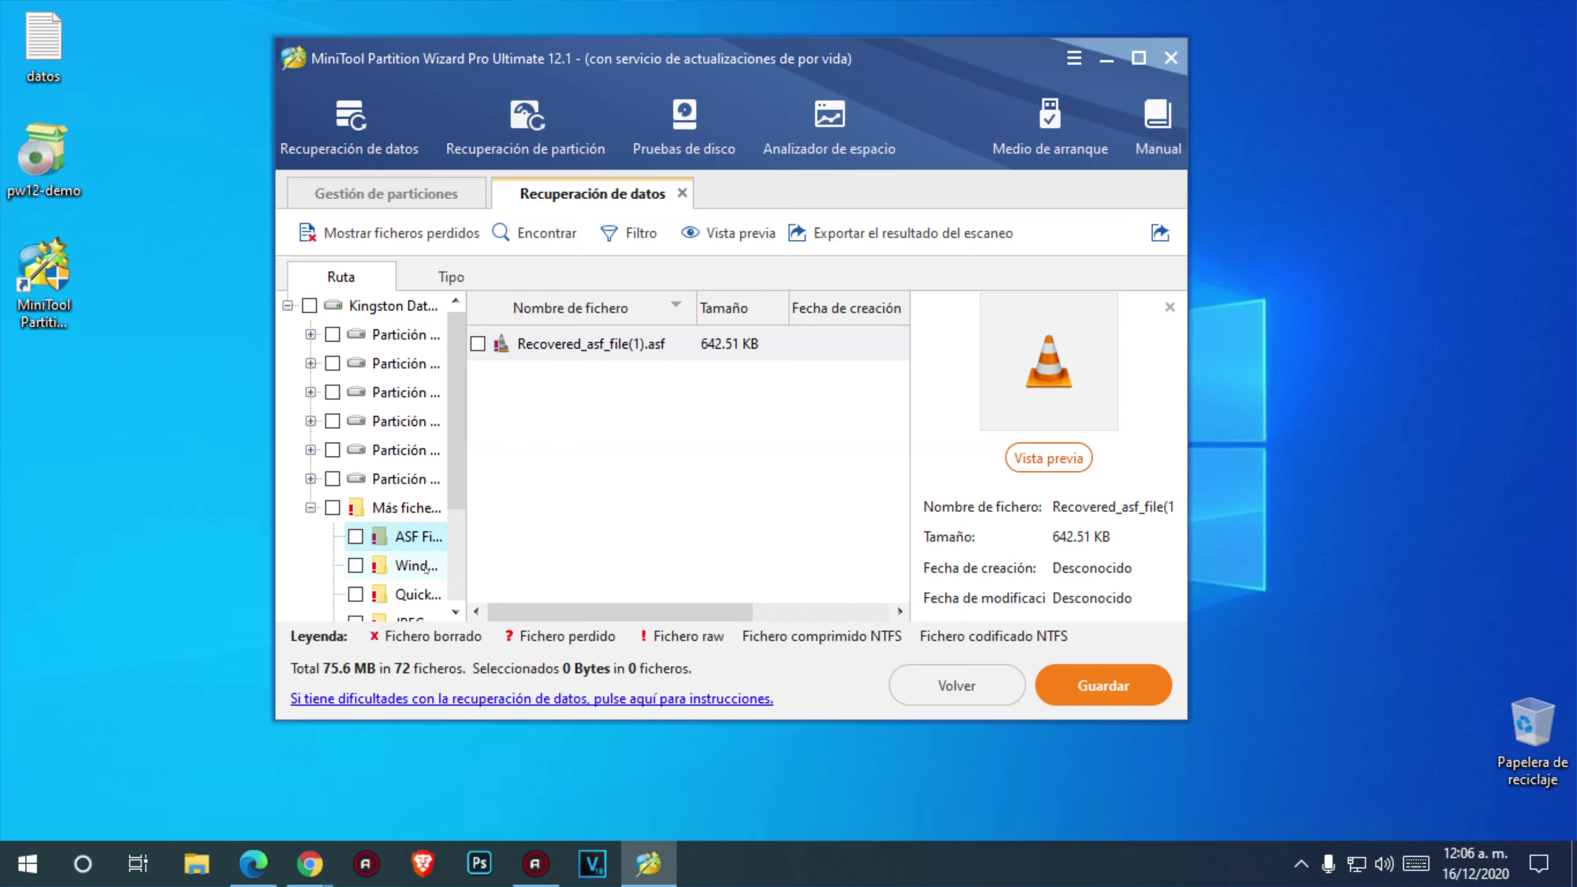
left_click(426, 568)
left_click(418, 592)
left_click_drag(459, 496, 458, 587)
left_click(404, 478)
left_click(410, 514)
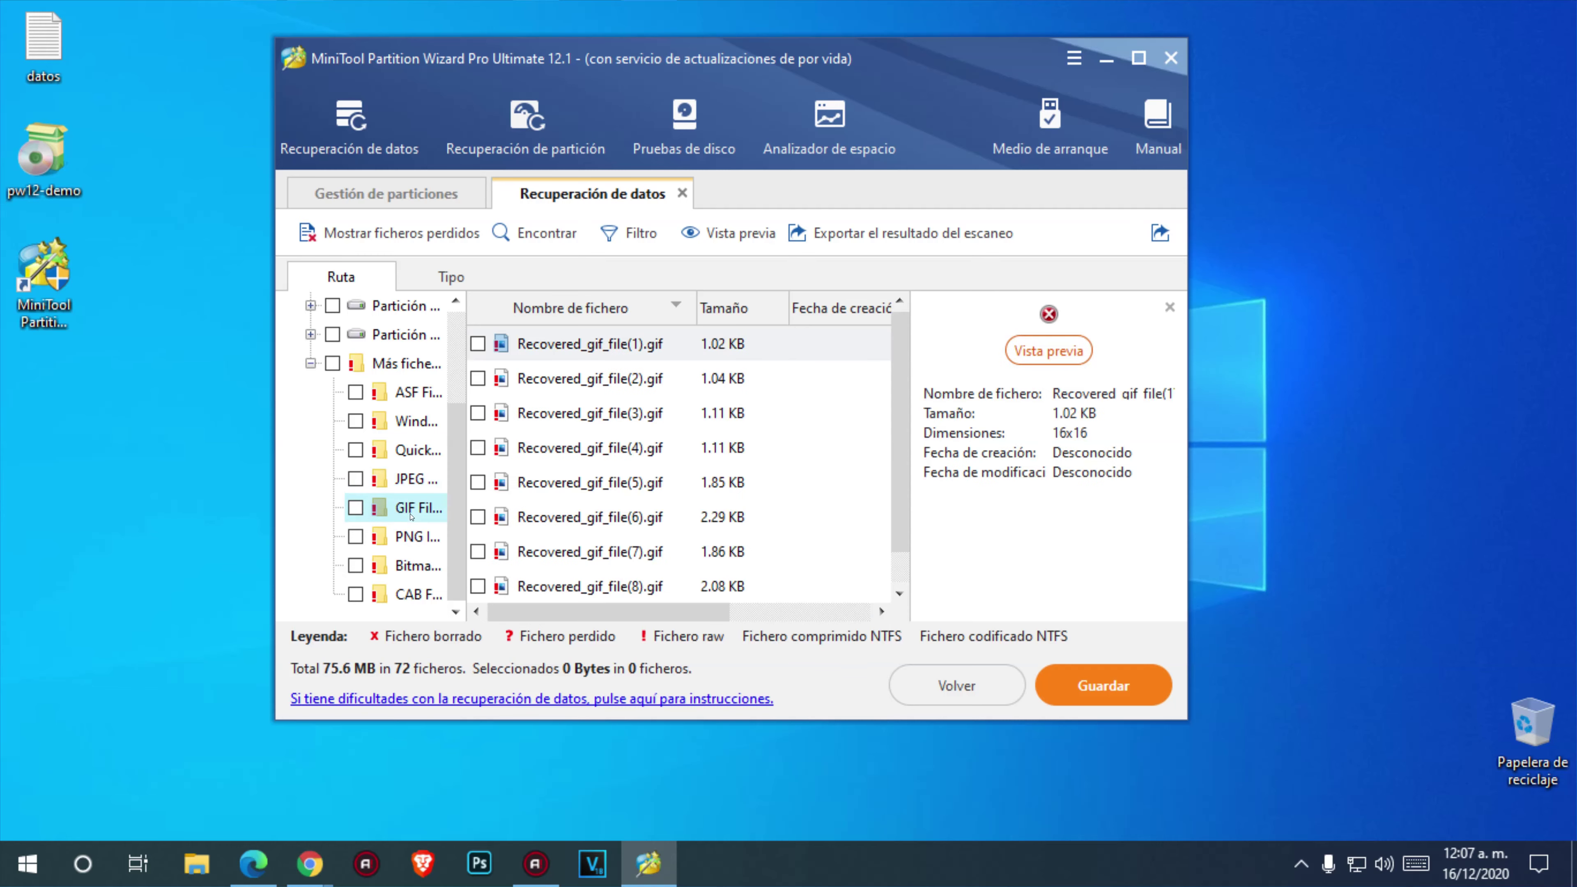
left_click(408, 546)
left_click(415, 565)
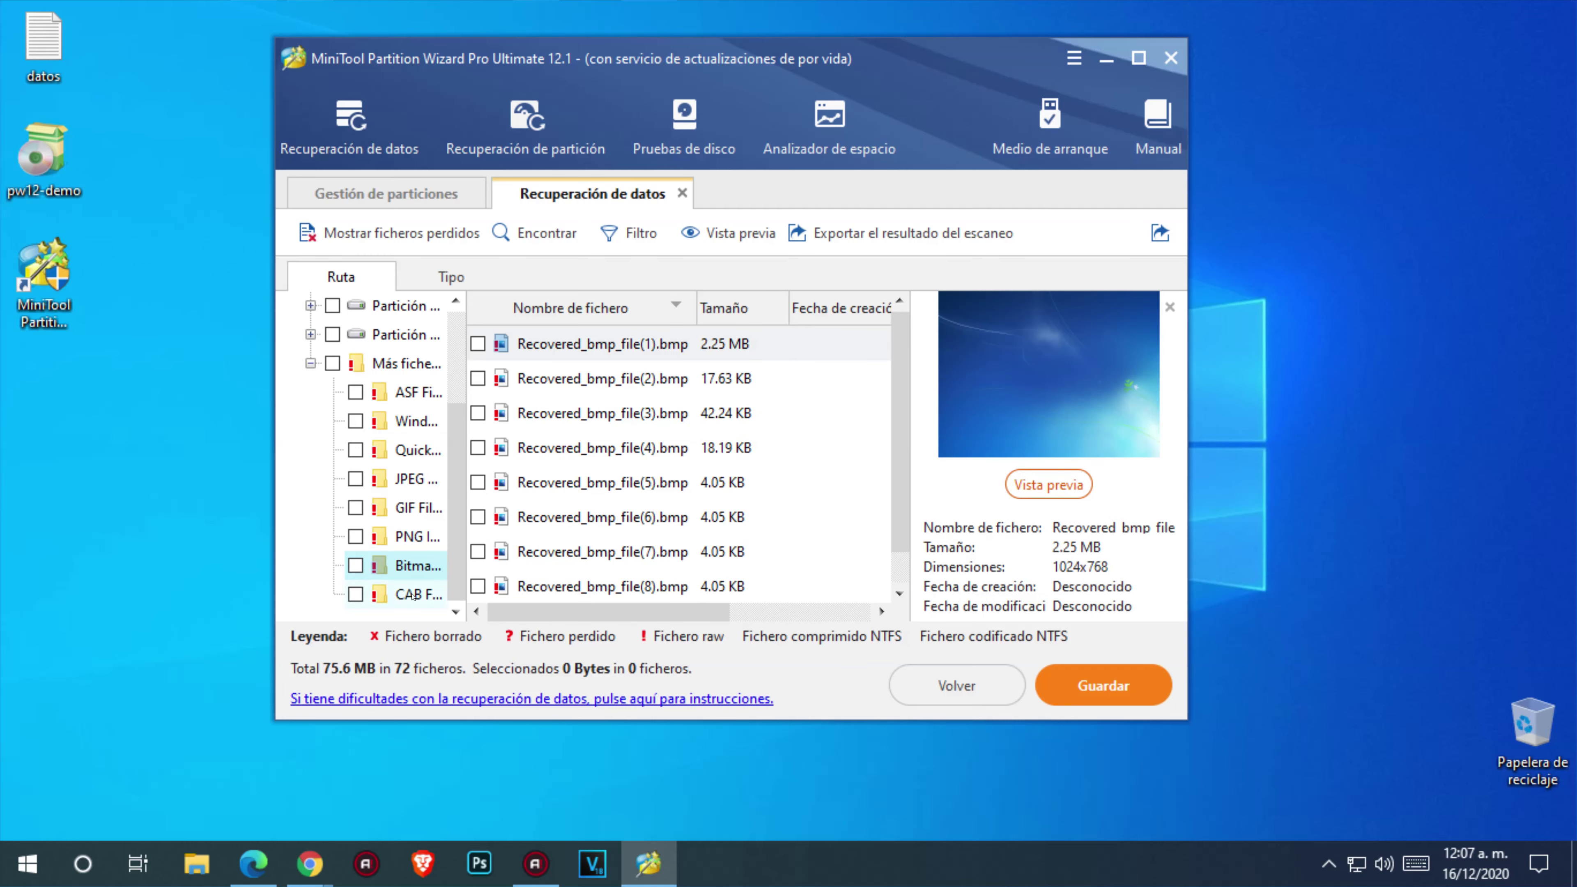
Check the thumbnails of several recovered bitmap files, including Recovered_bmp_file(3).bmp and Recovered_bmp_file(8).bmp
scroll(540, 534, "down", 1)
left_click(590, 378)
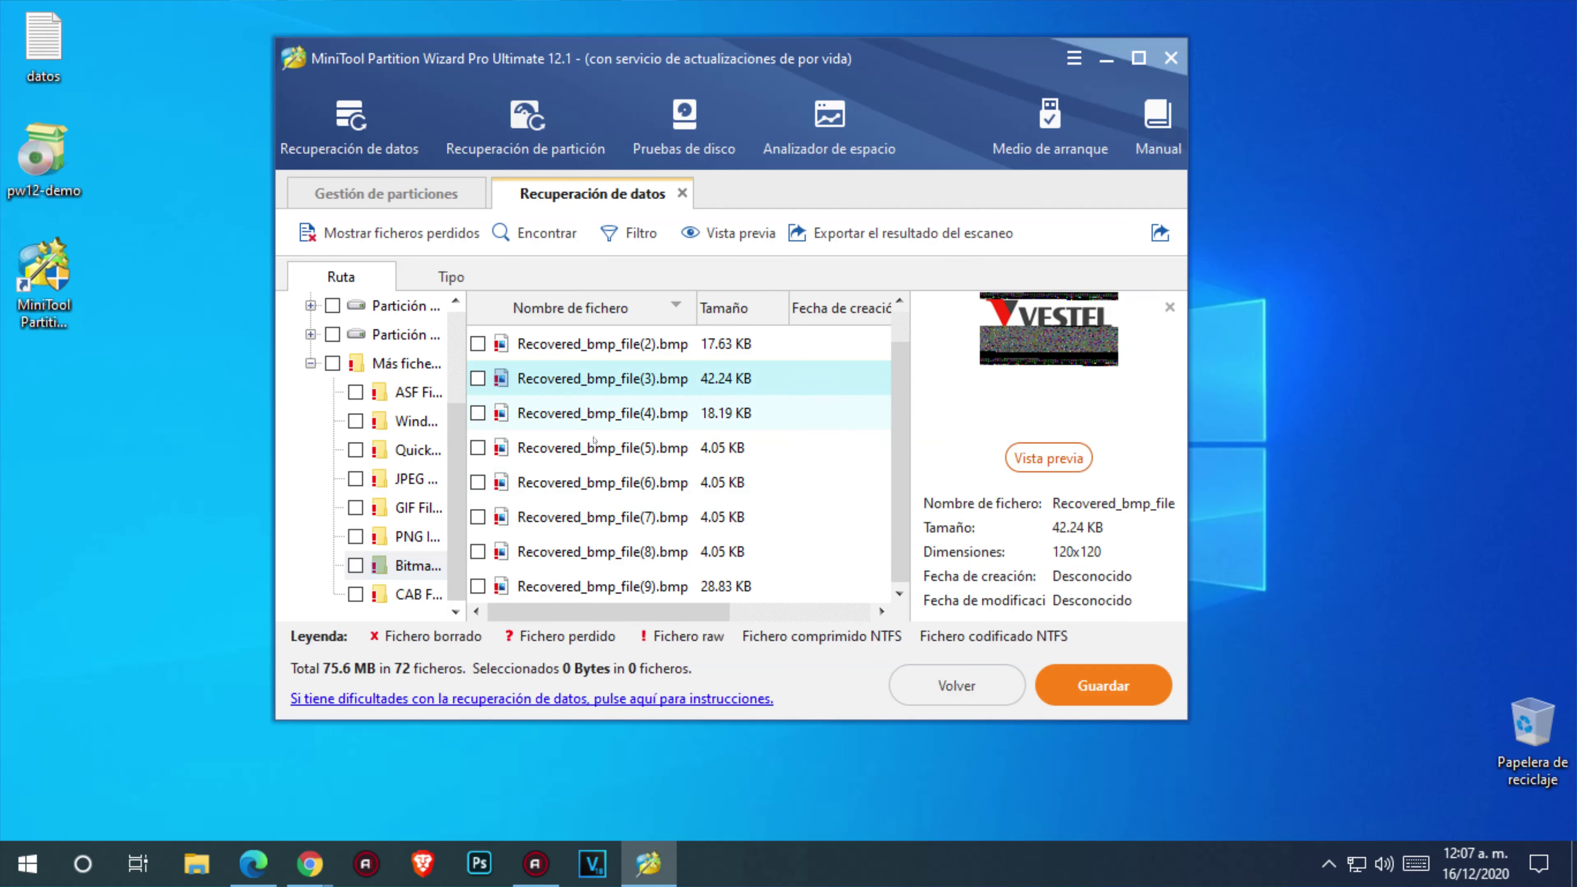
left_click(596, 447)
left_click(599, 529)
left_click(598, 559)
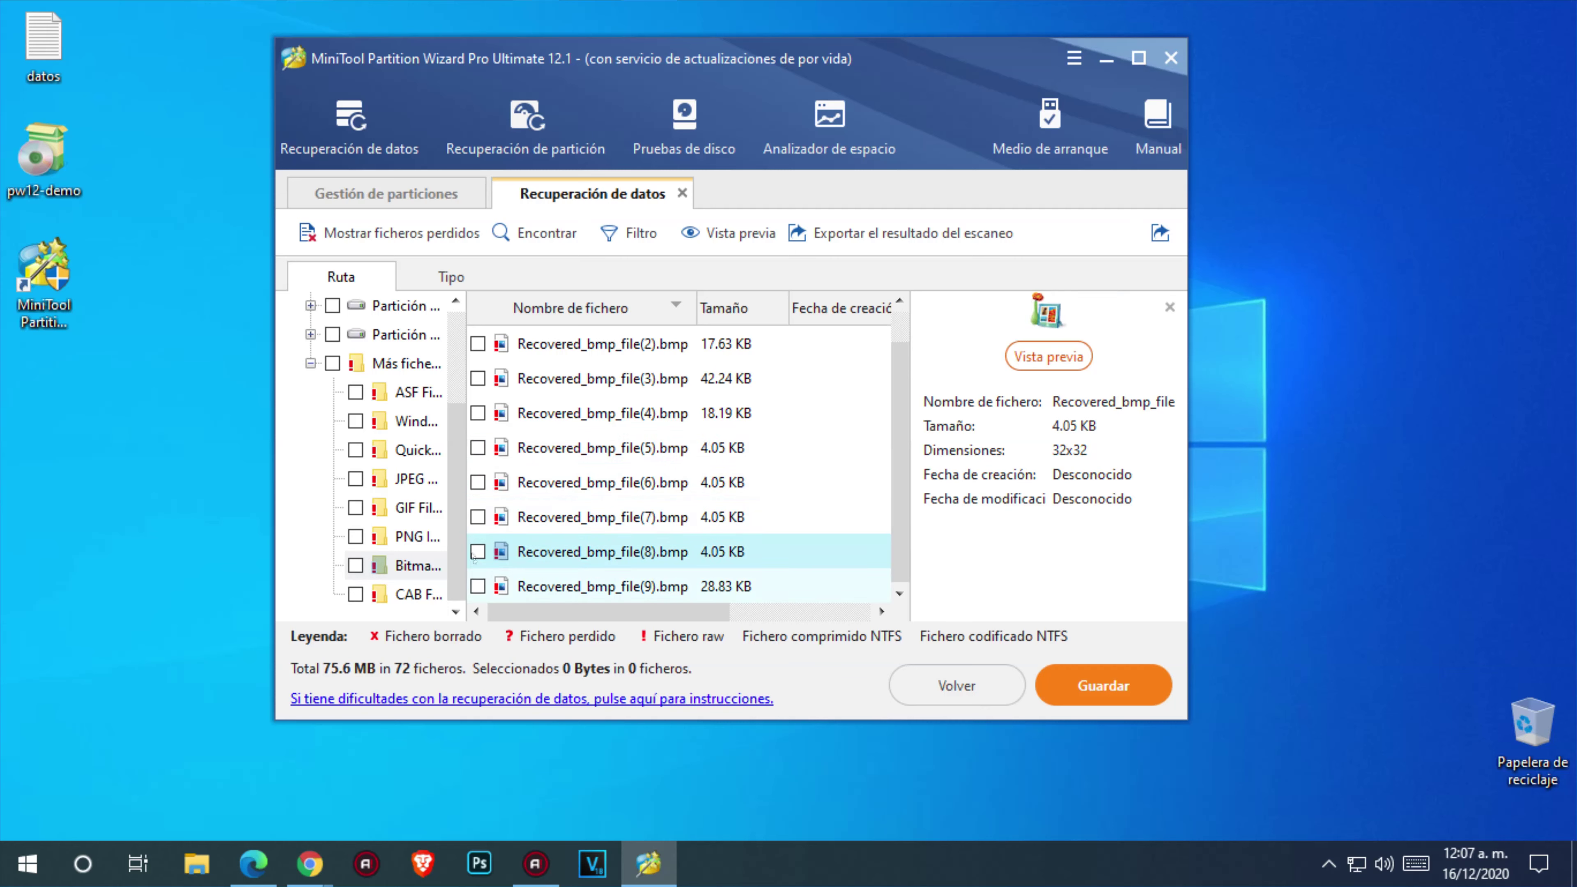
Look through the recovered files in the CAB File folder, then return to the Kingston drive's partition list
left_click(420, 594)
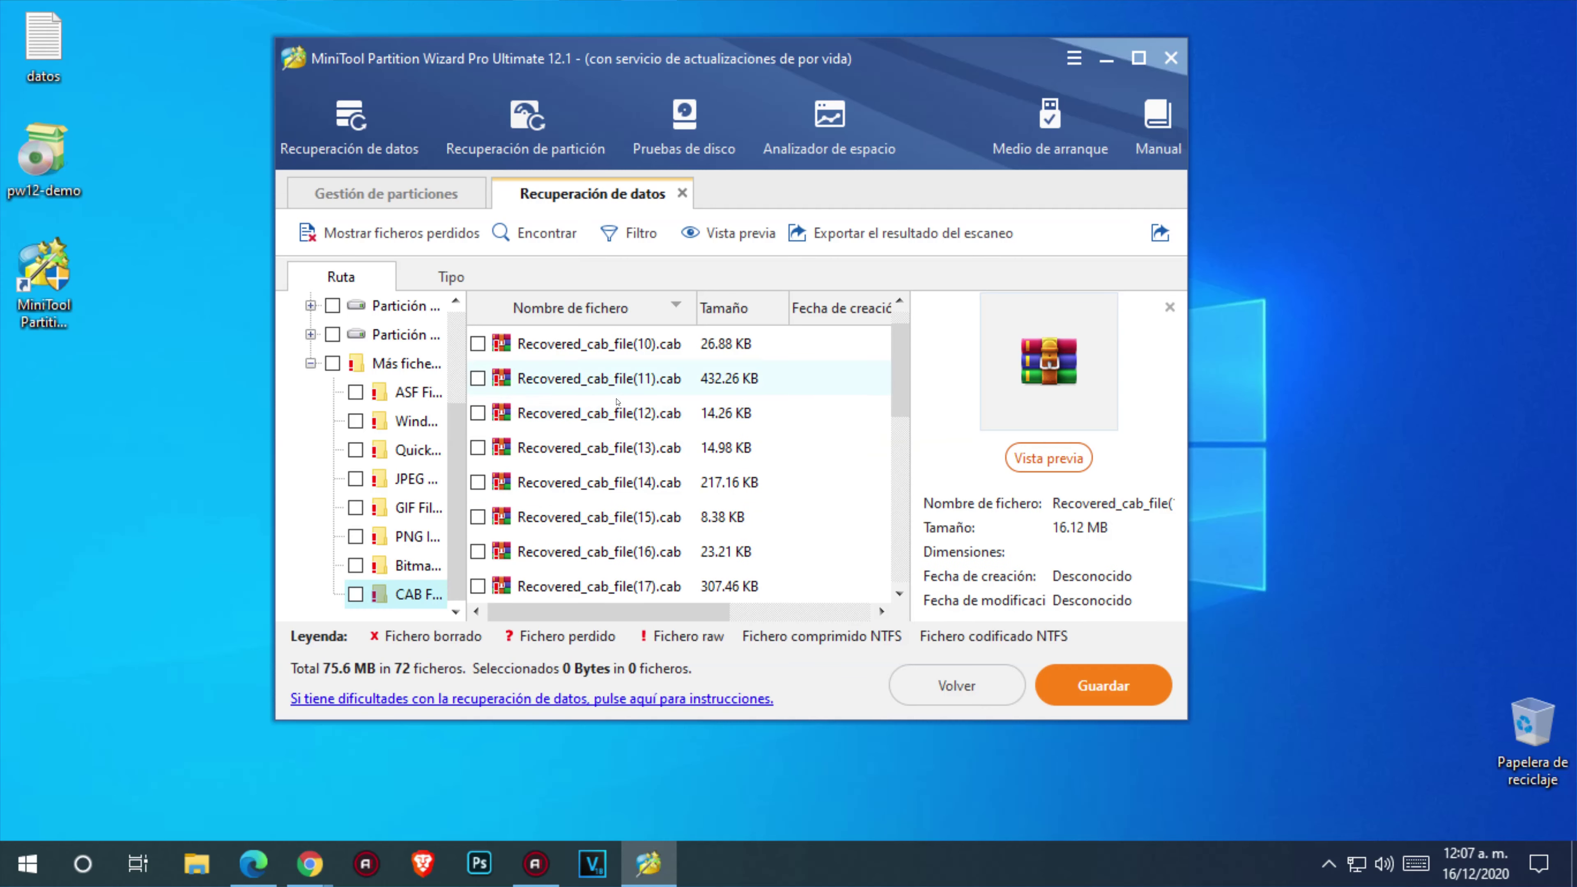
scroll(572, 535, "down", 3)
scroll(572, 535, "up", 5)
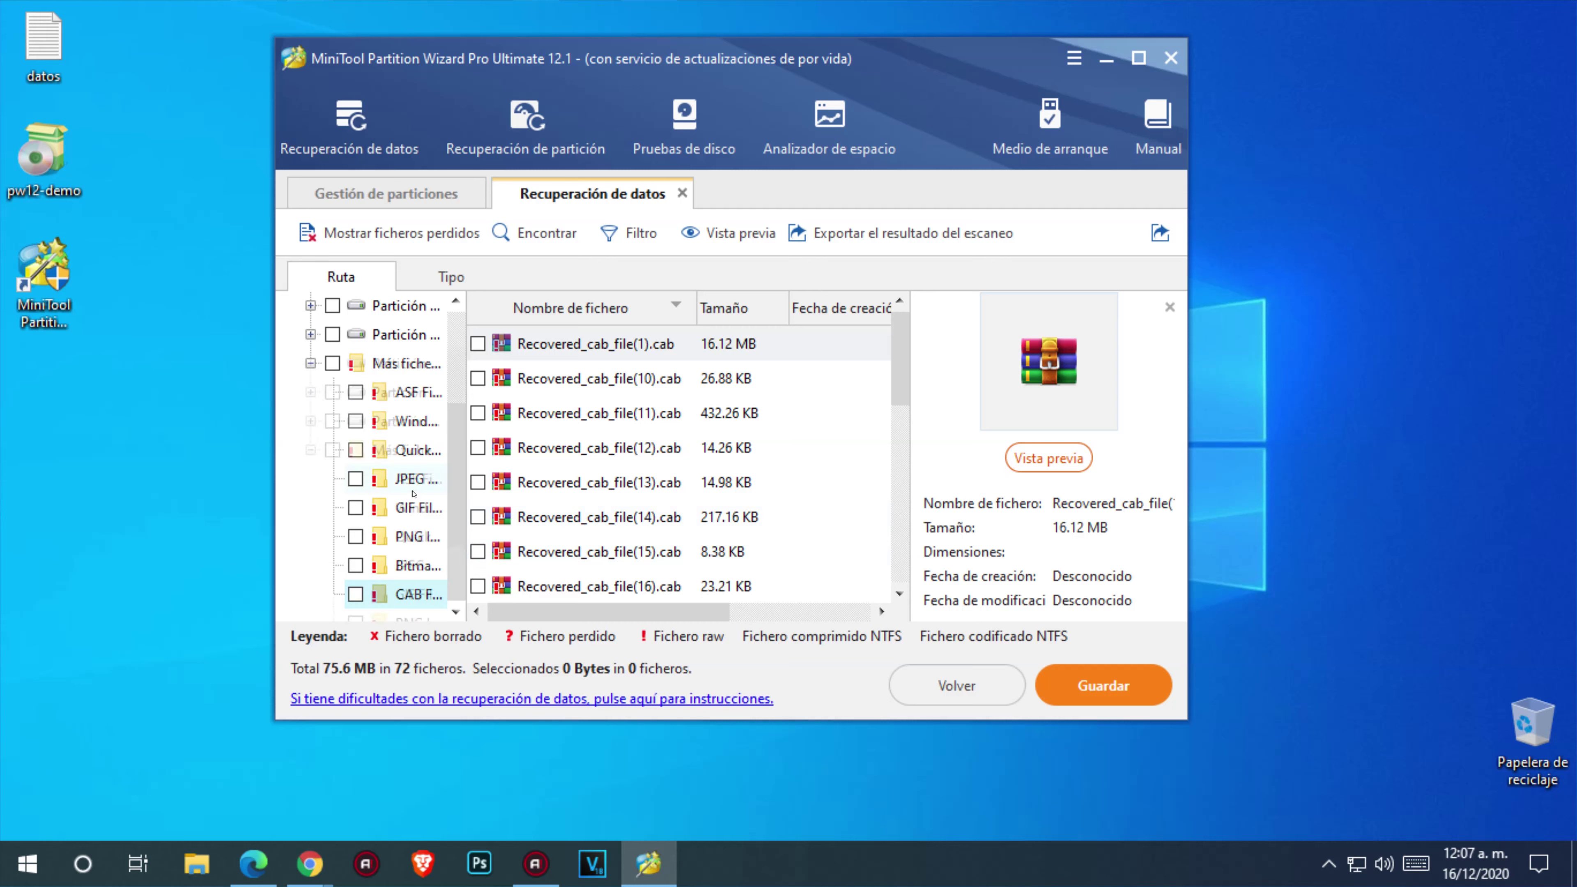
scroll(365, 382, "up", 2)
left_click(372, 306)
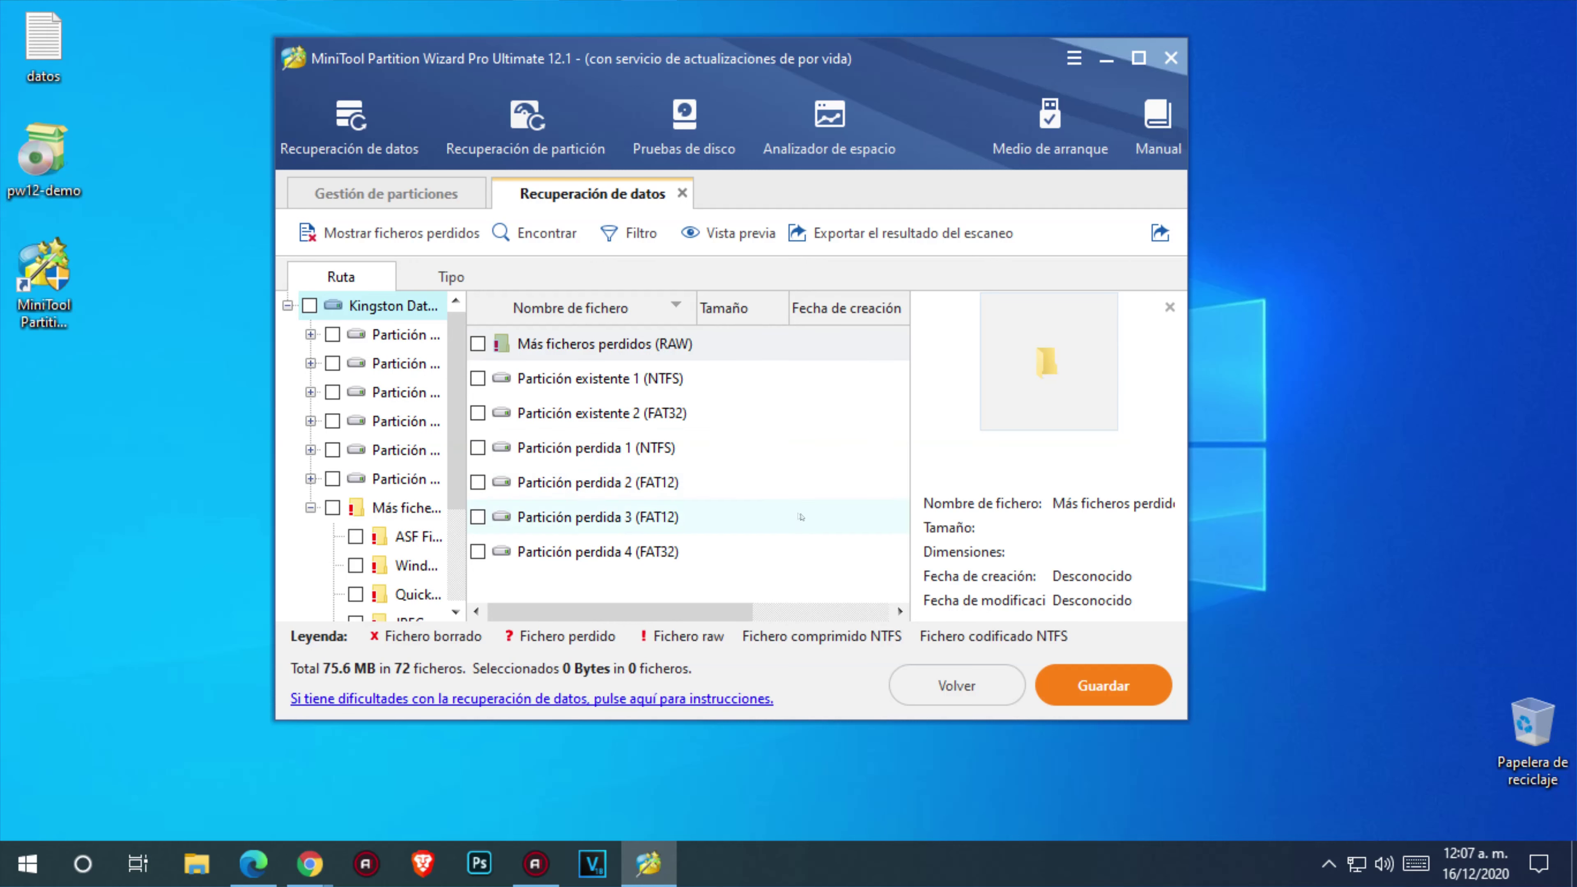
Exit MiniTool Partition Wizard without saving any recovered files
left_click(1170, 58)
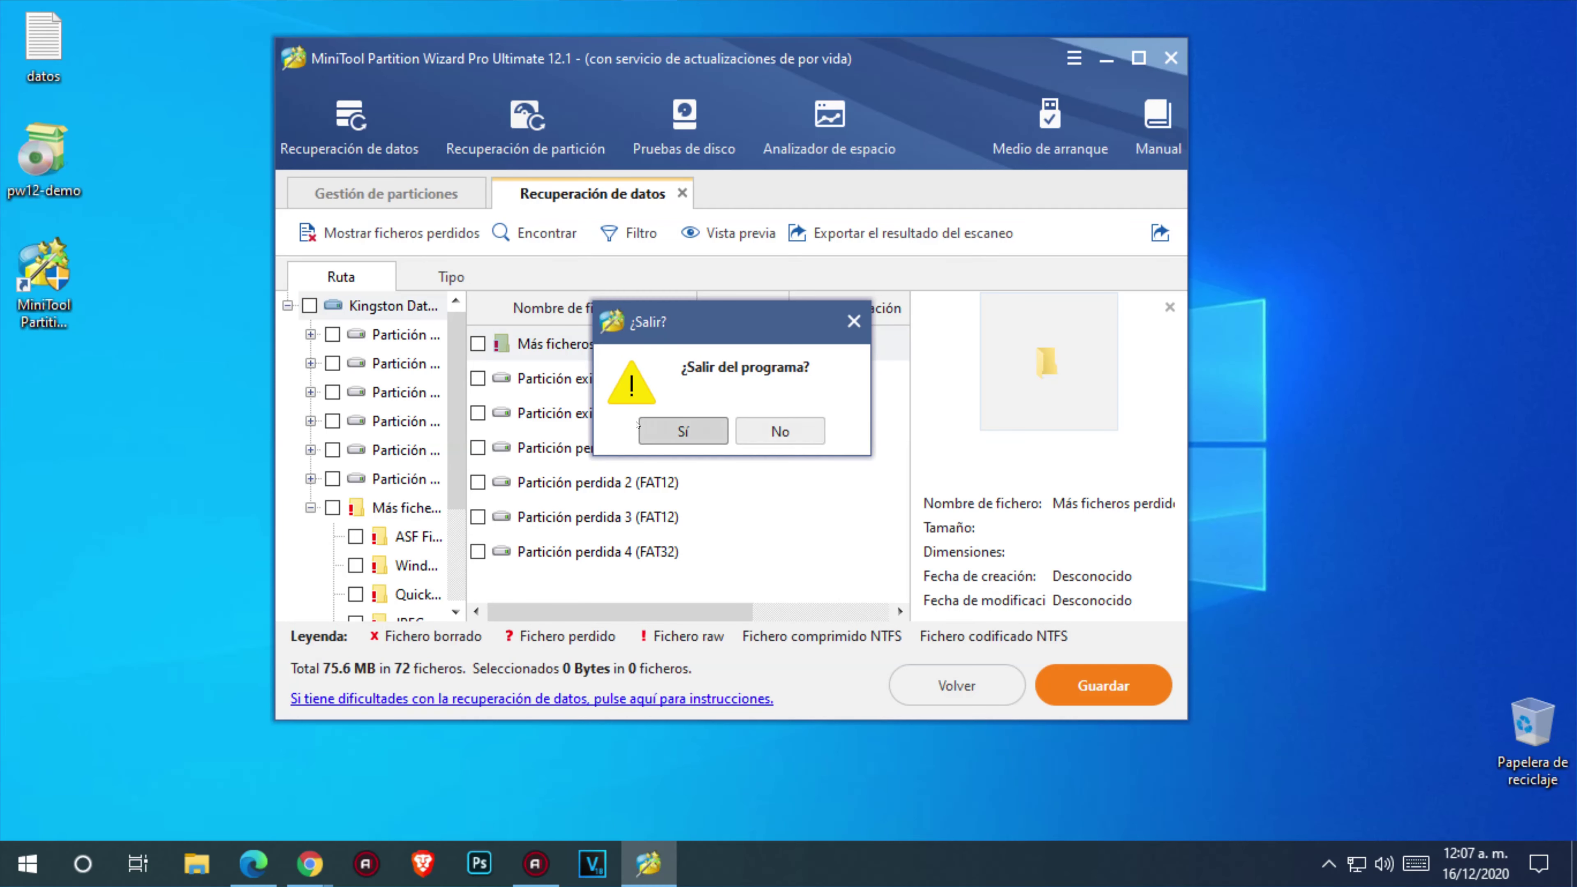
left_click(673, 431)
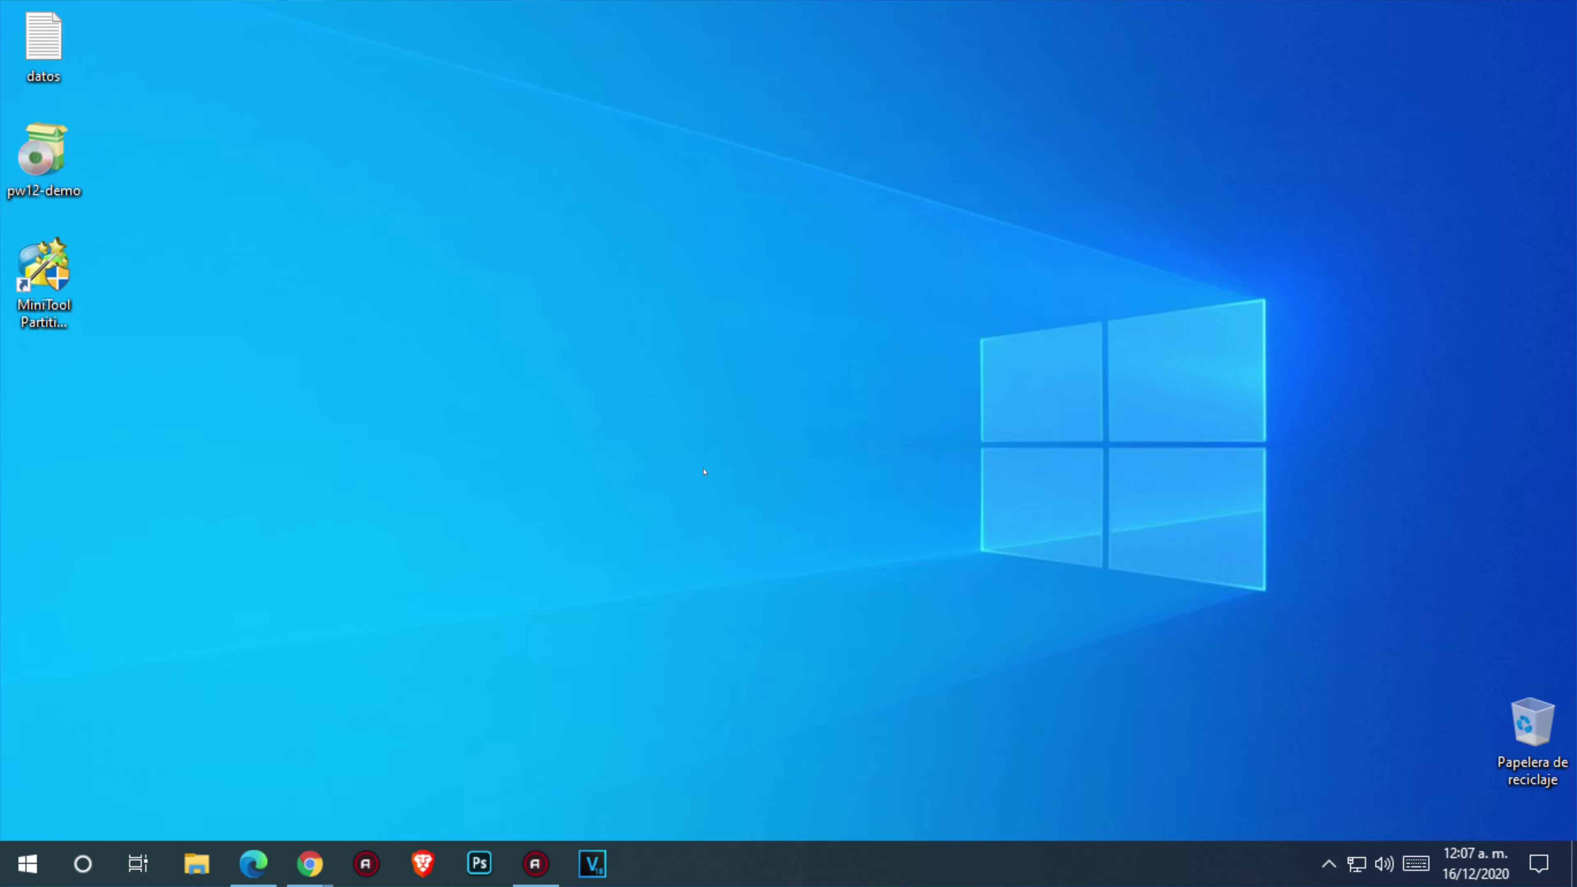
left_click(703, 472)
left_click(537, 855)
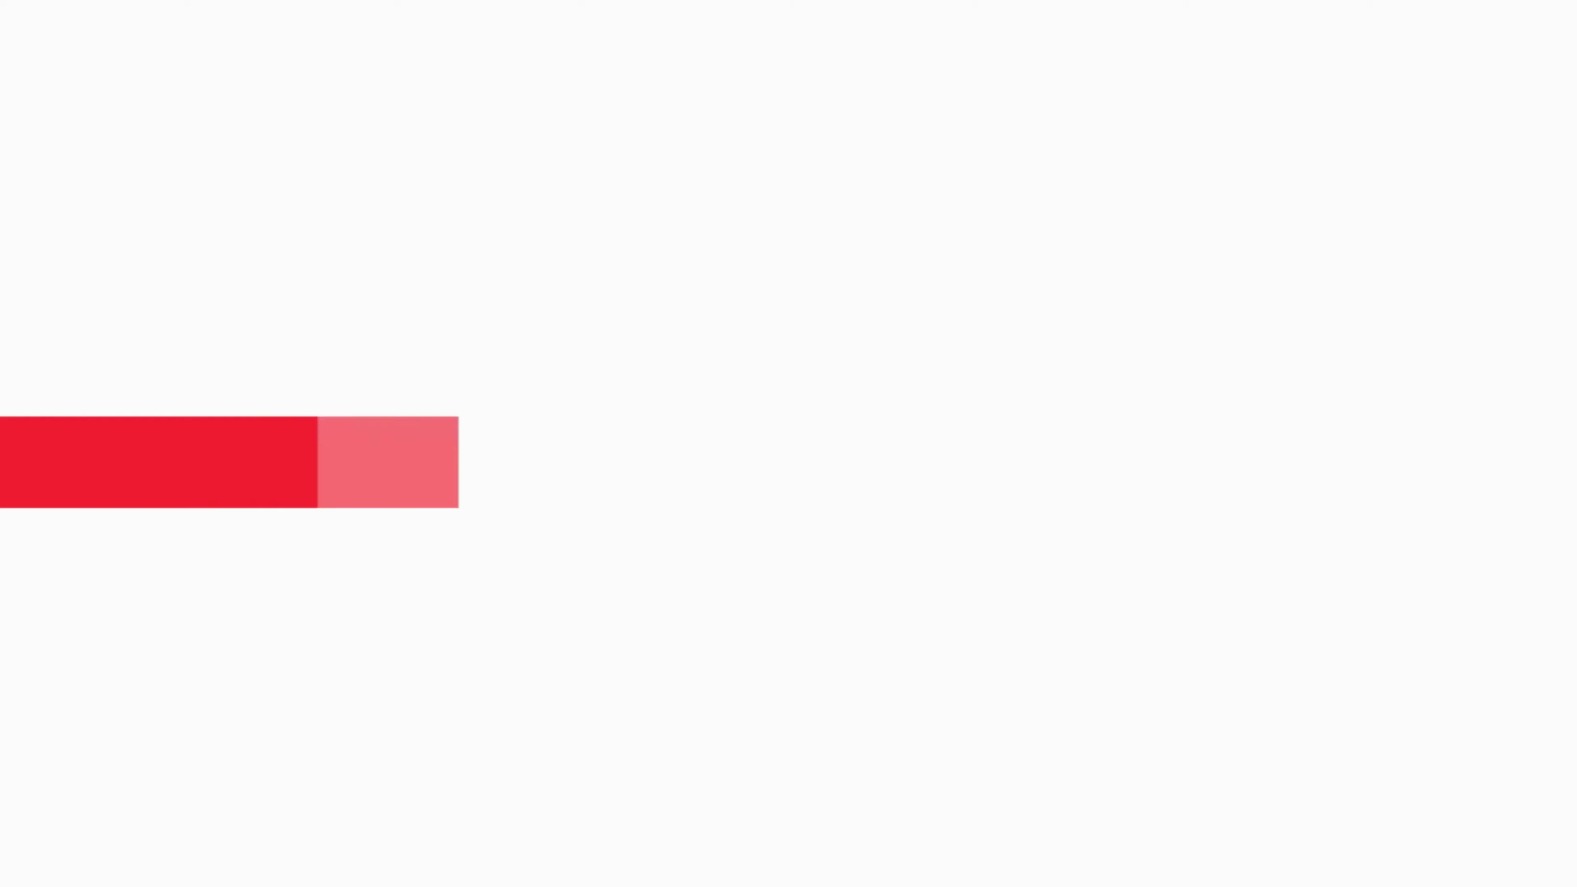